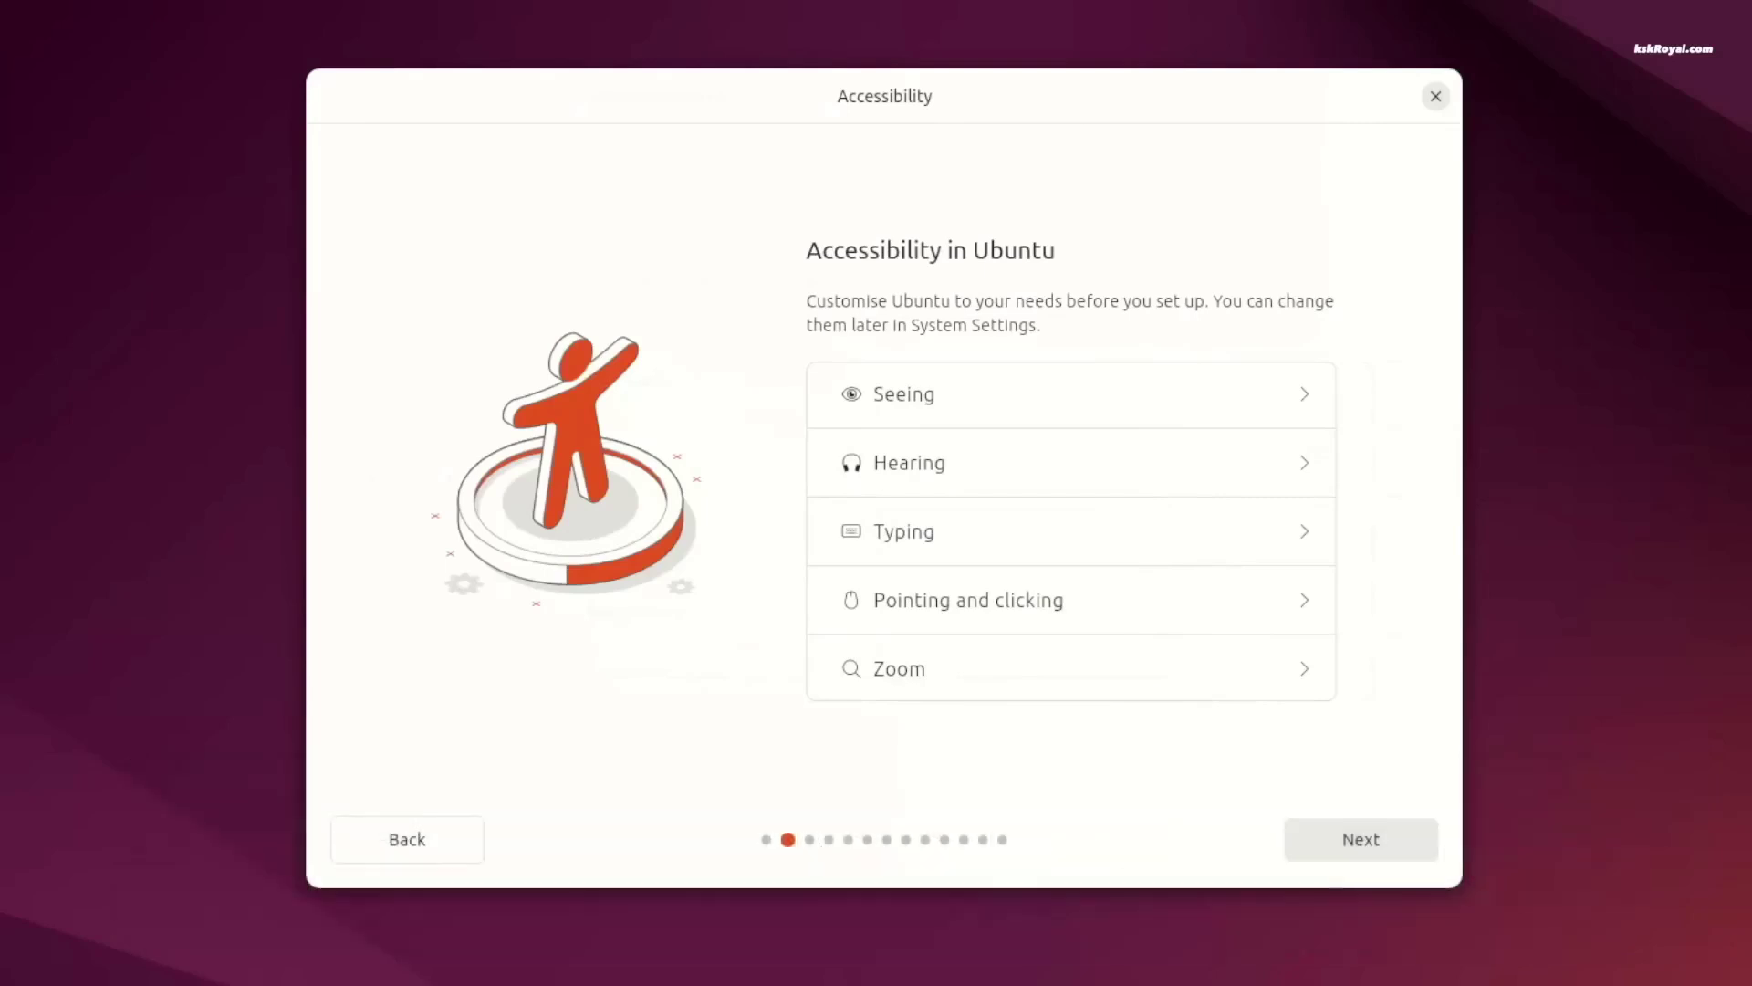
Step: Expand the Seeing, Hearing, Typing, Pointing and clicking and Zoom sections, then switch on Large text
click(1305, 393)
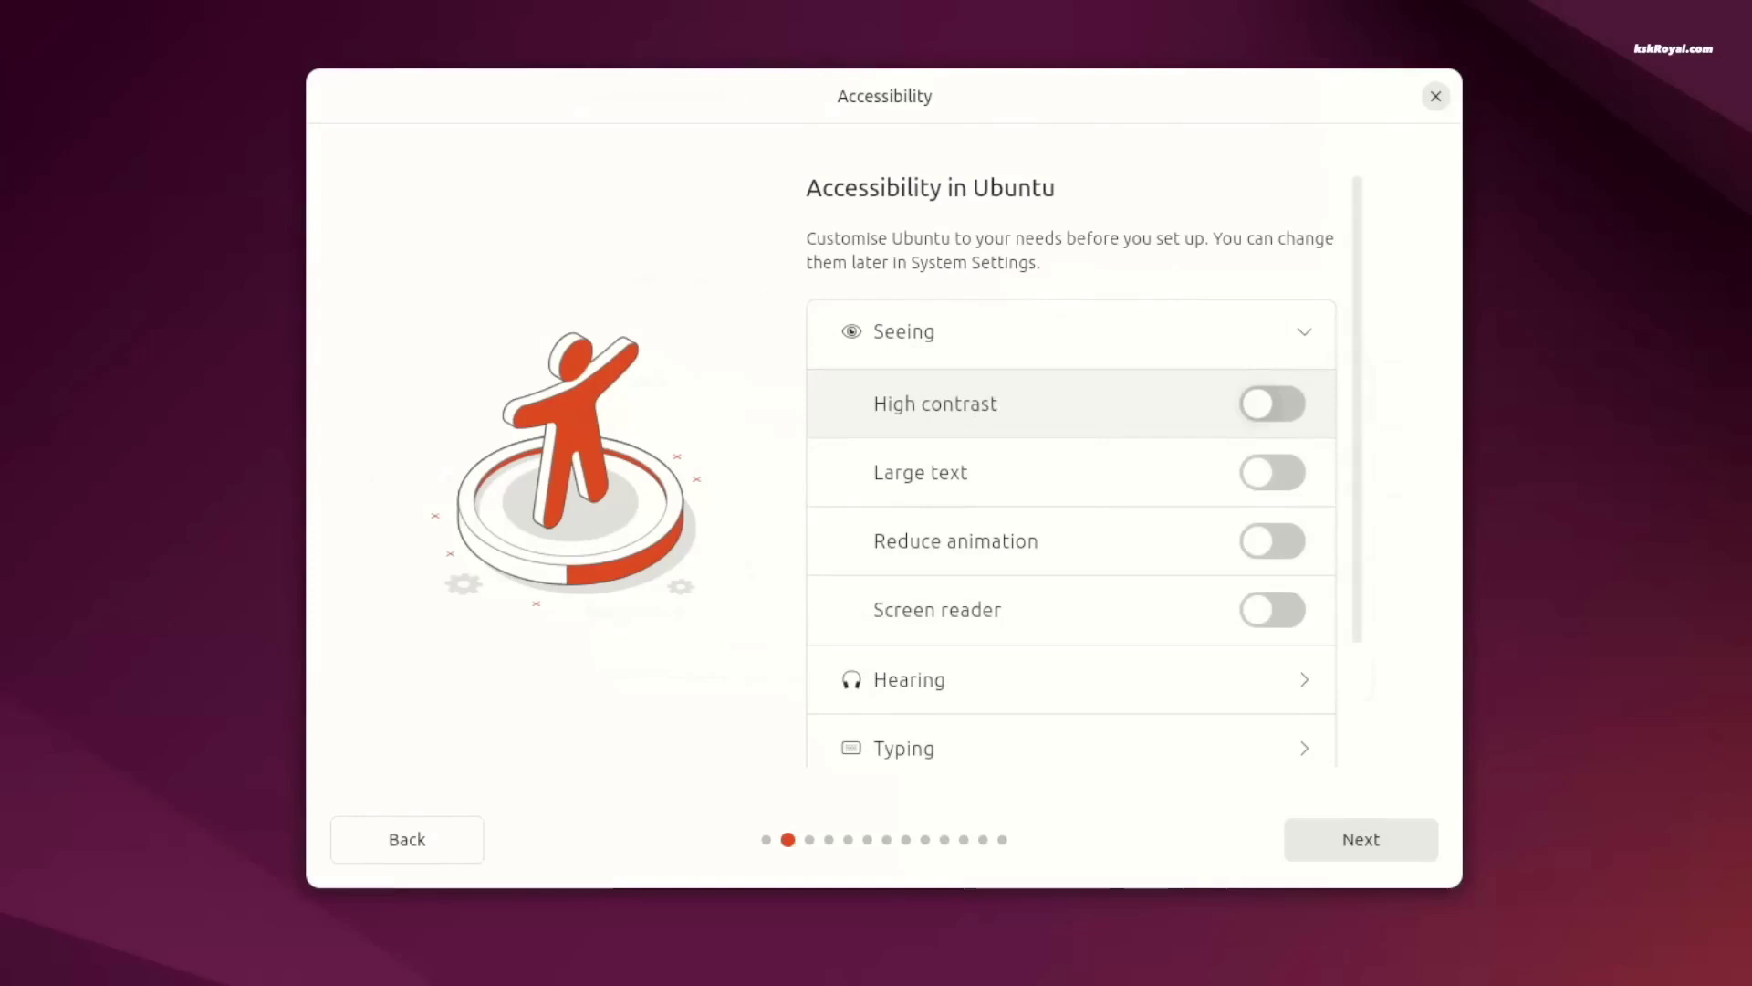
click(1305, 331)
click(1304, 462)
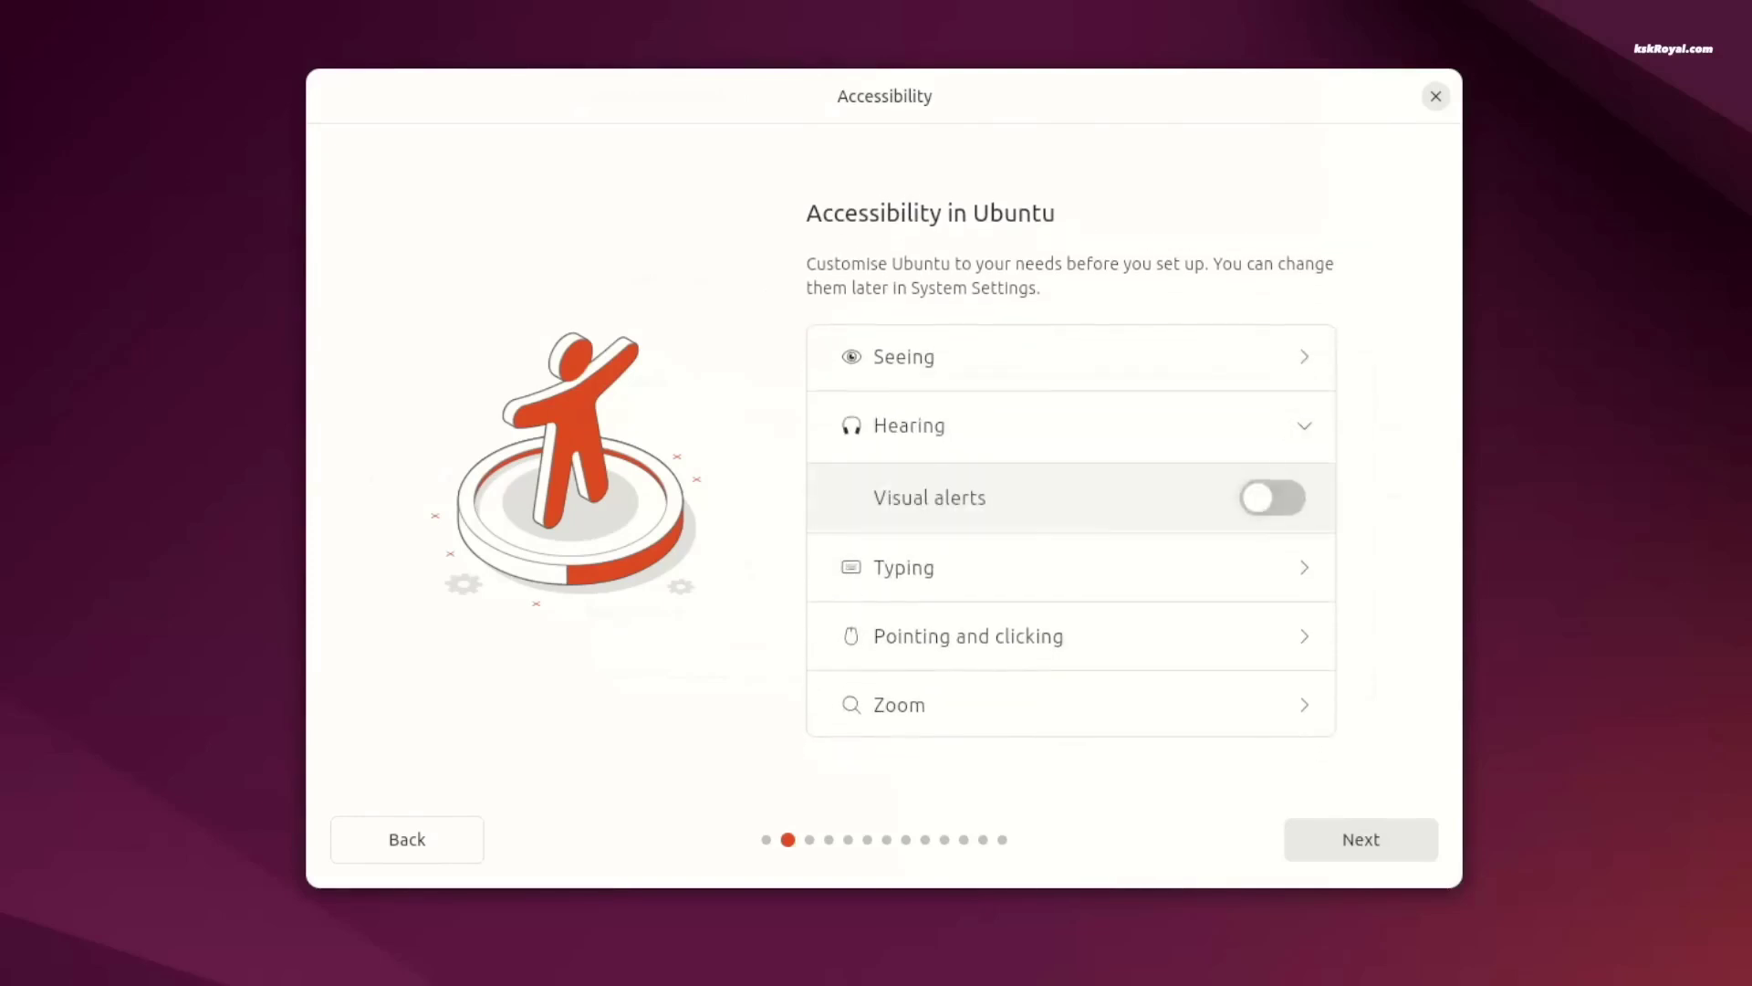
click(1305, 425)
click(1304, 529)
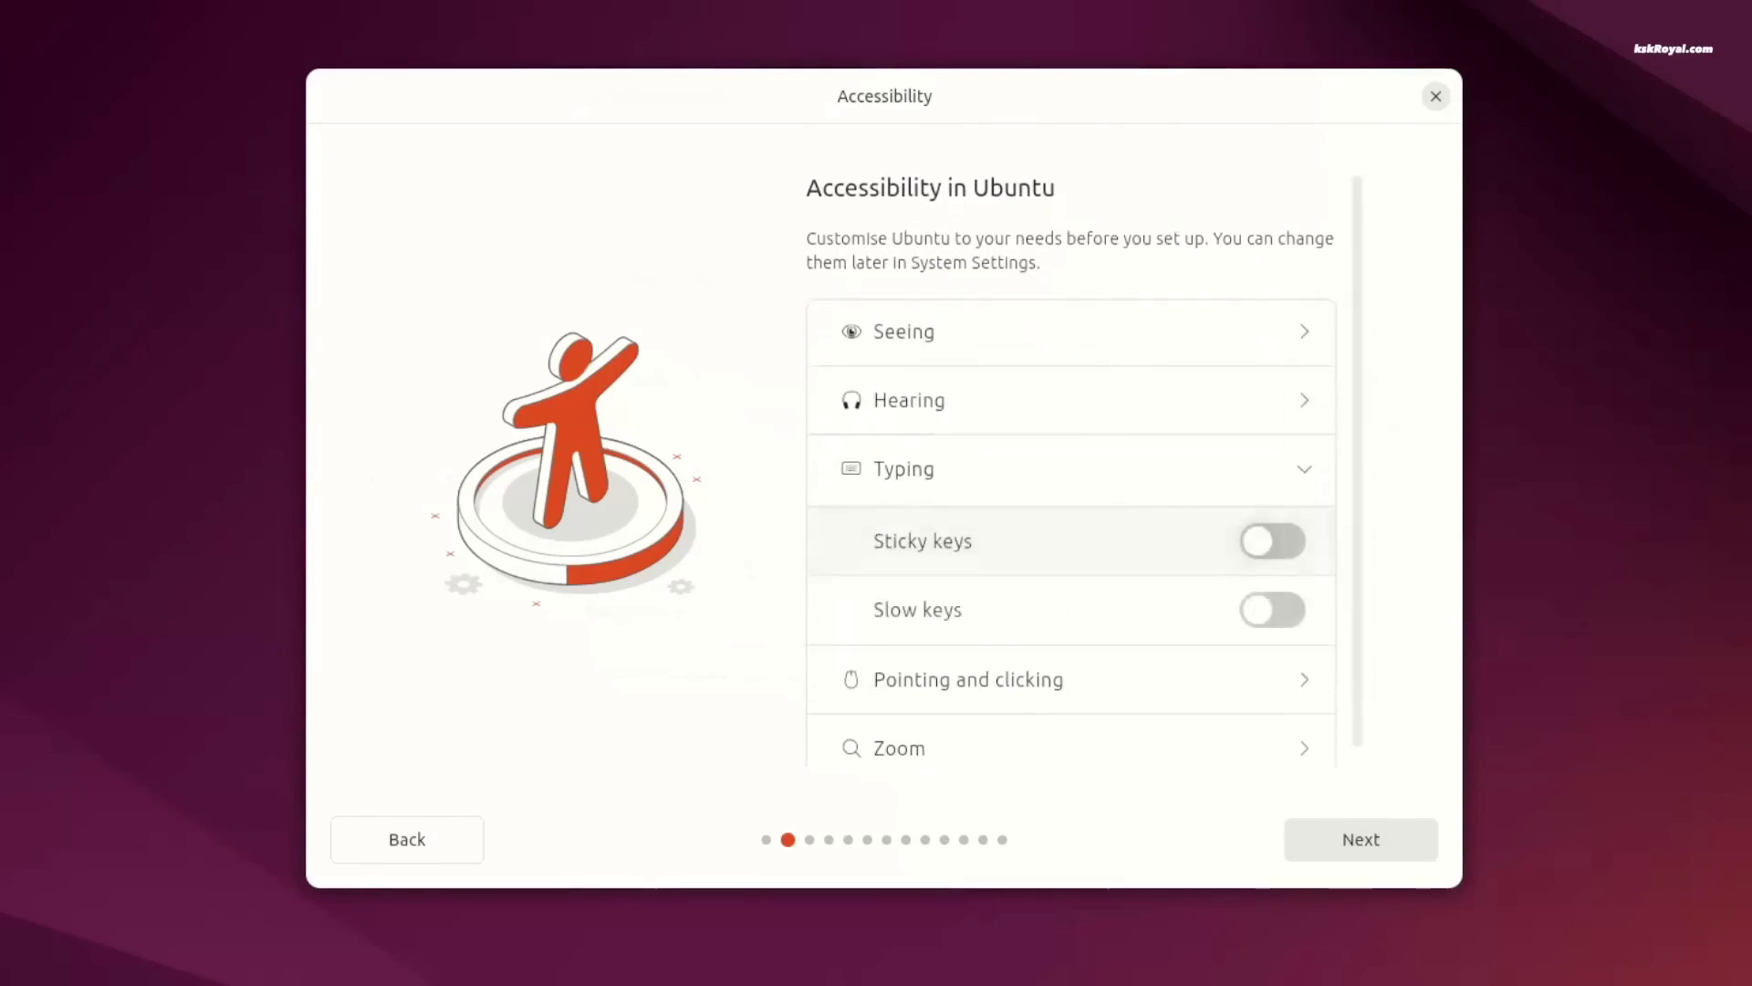
click(1304, 468)
click(1304, 587)
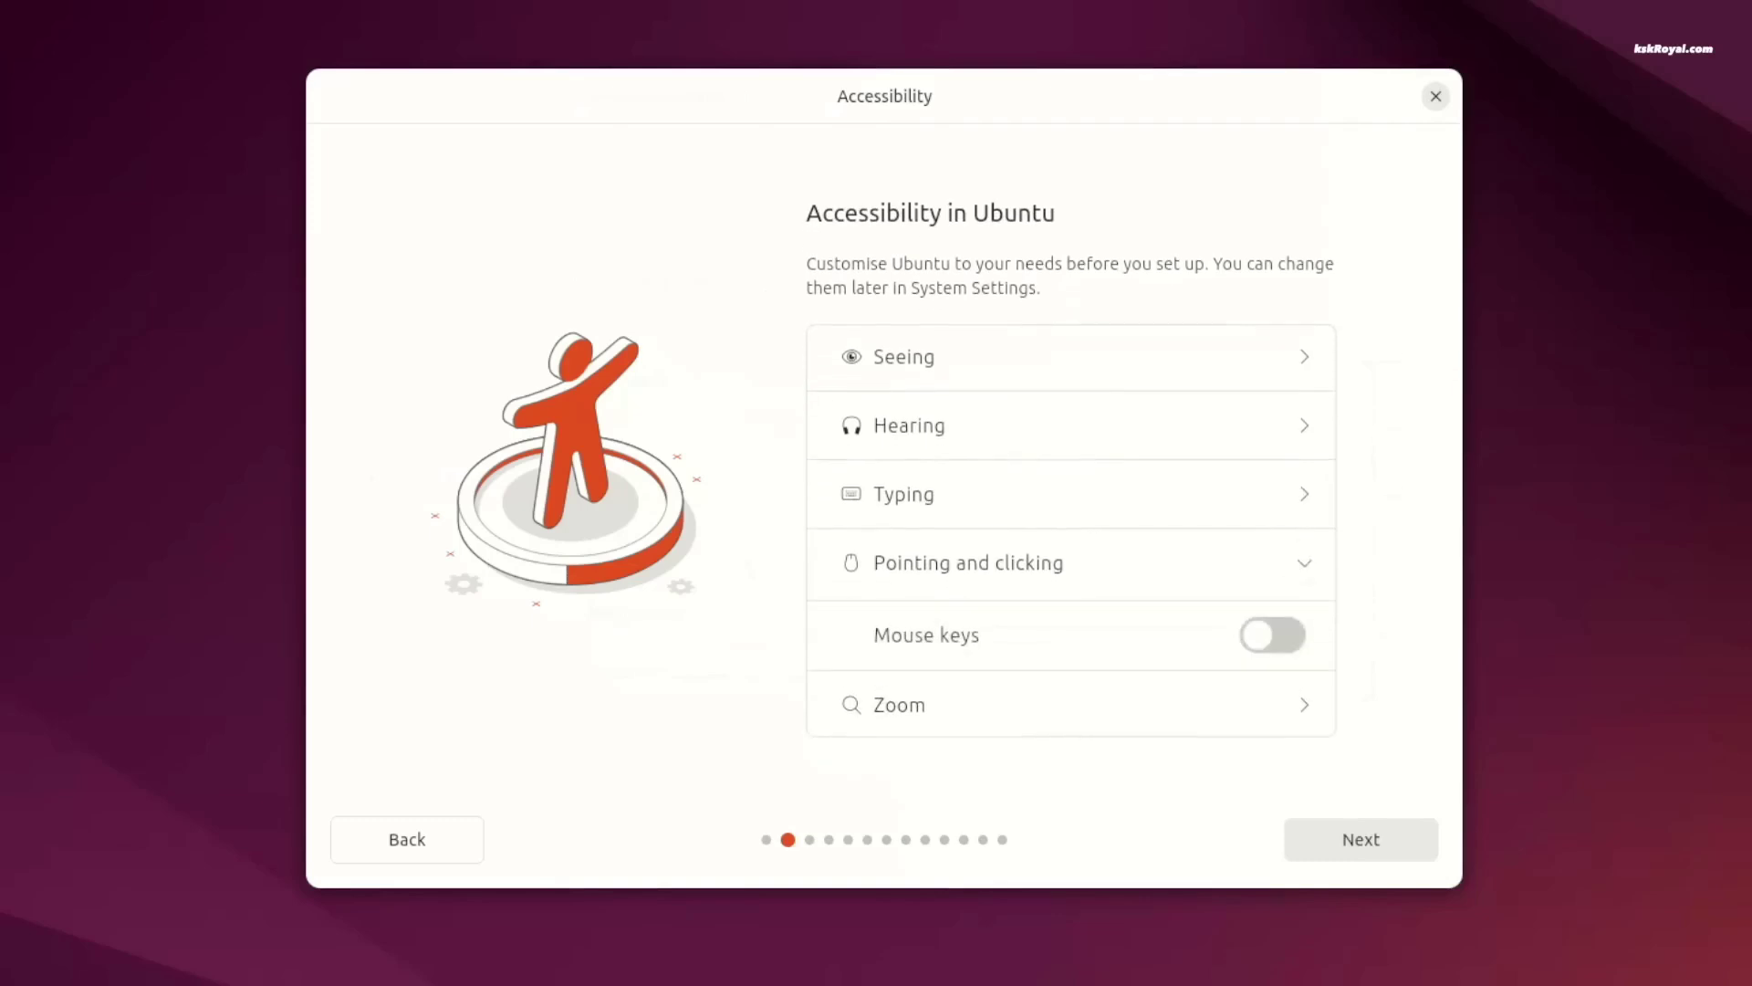
click(1305, 705)
click(1304, 352)
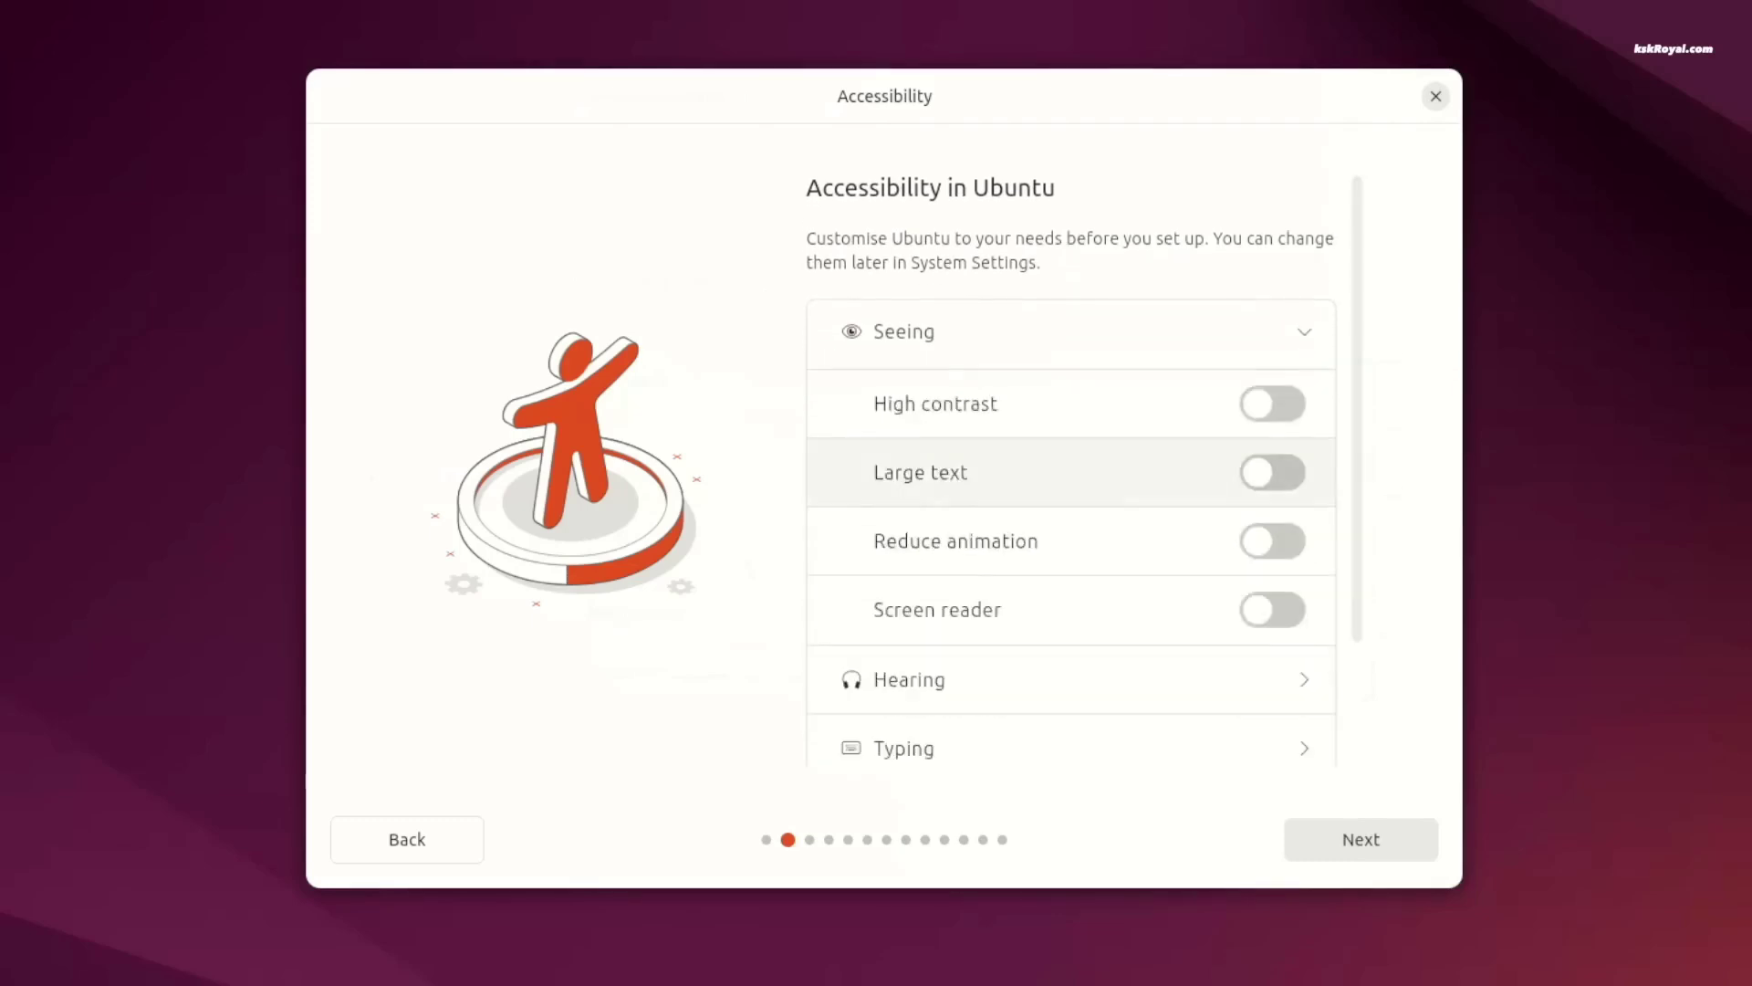
click(1273, 472)
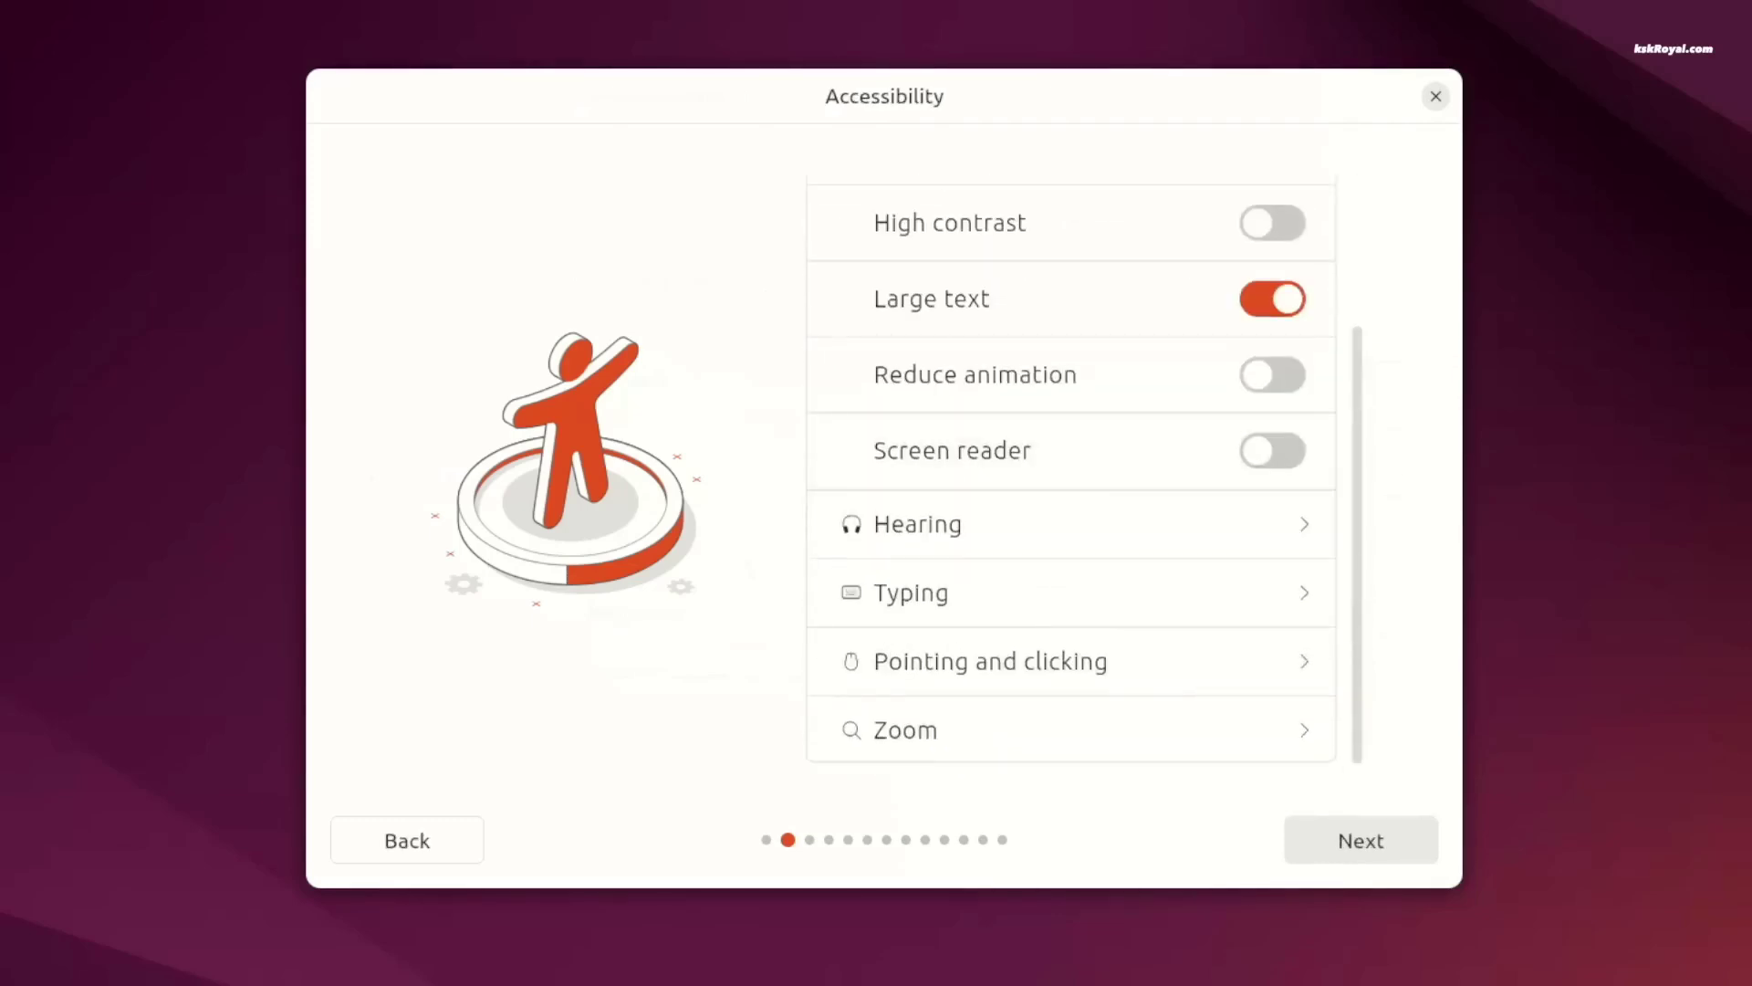
Step: Keep the English (US) keyboard layout and choose to install Ubuntu
key(Return)
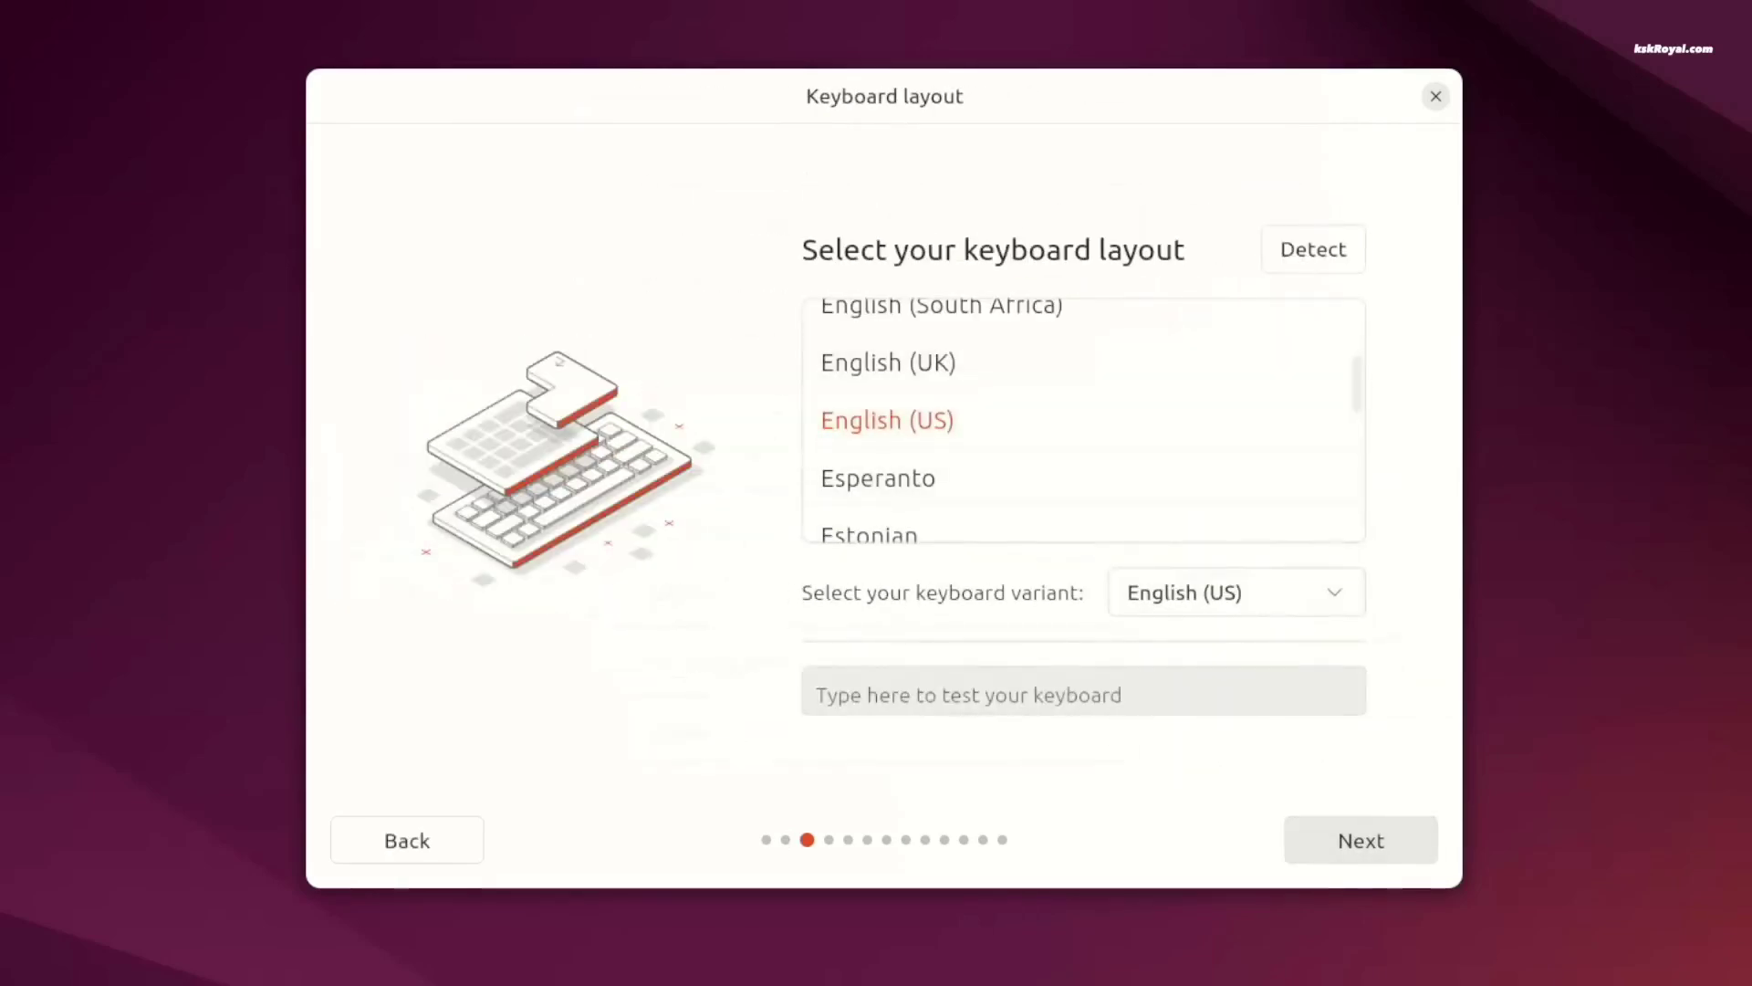
key(Return)
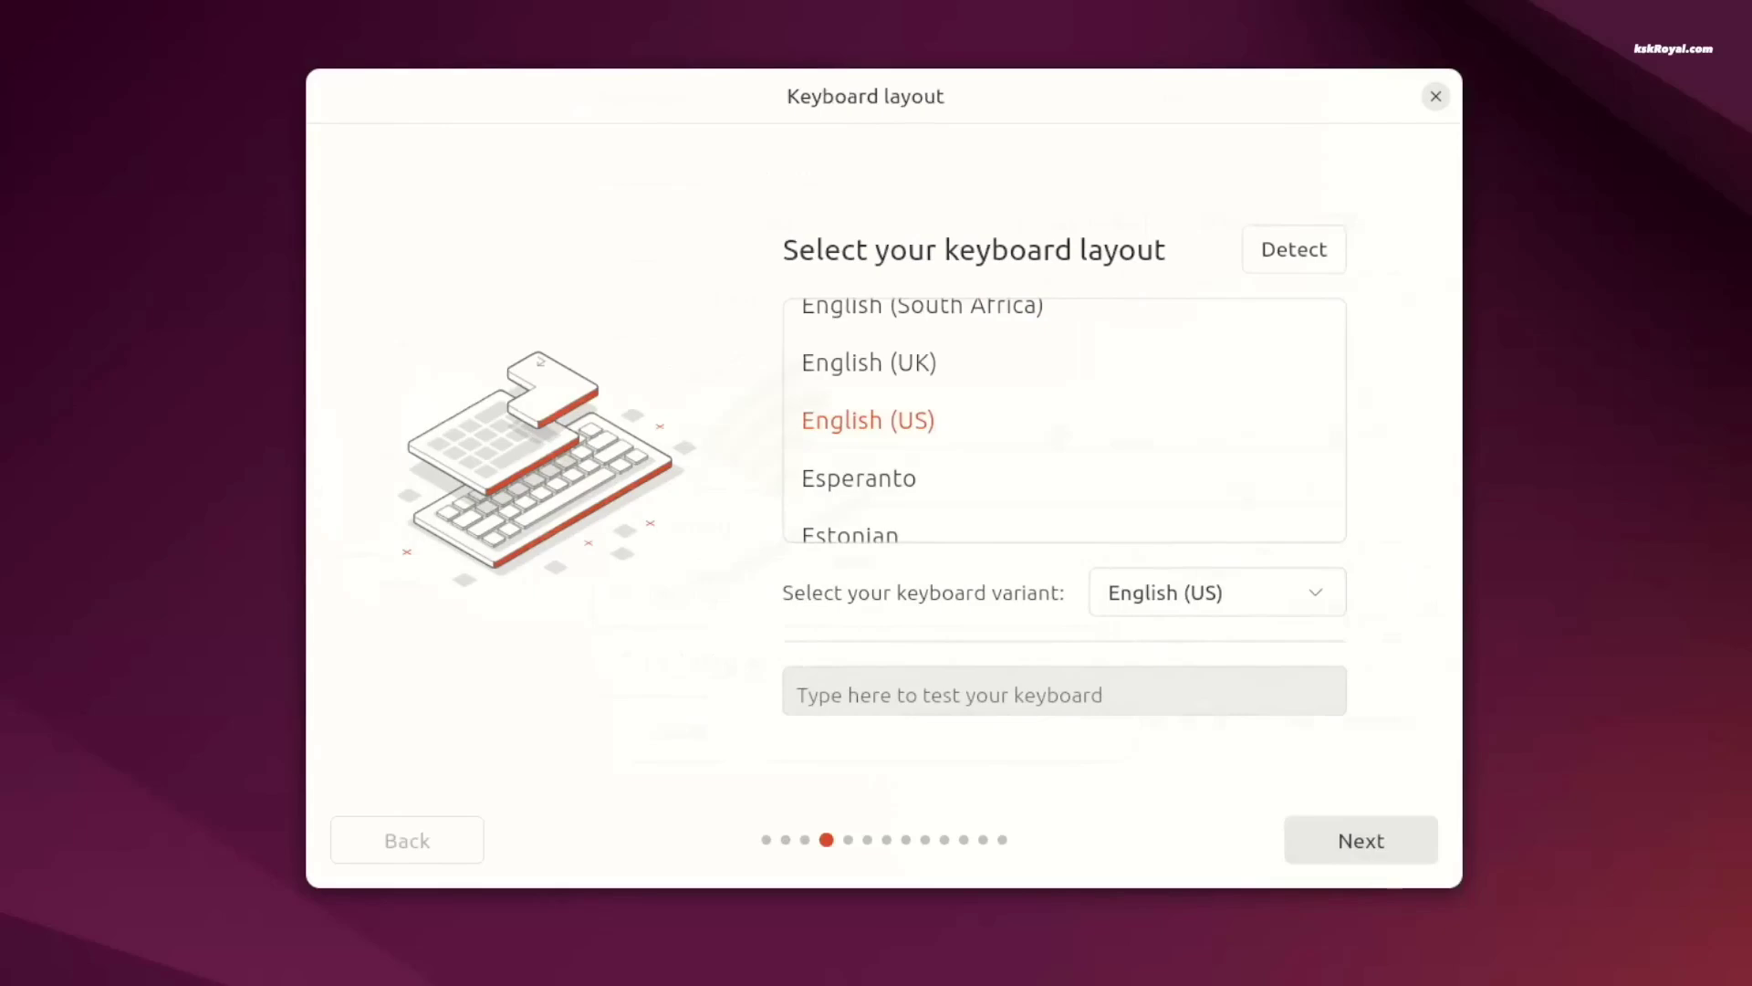
key(Return)
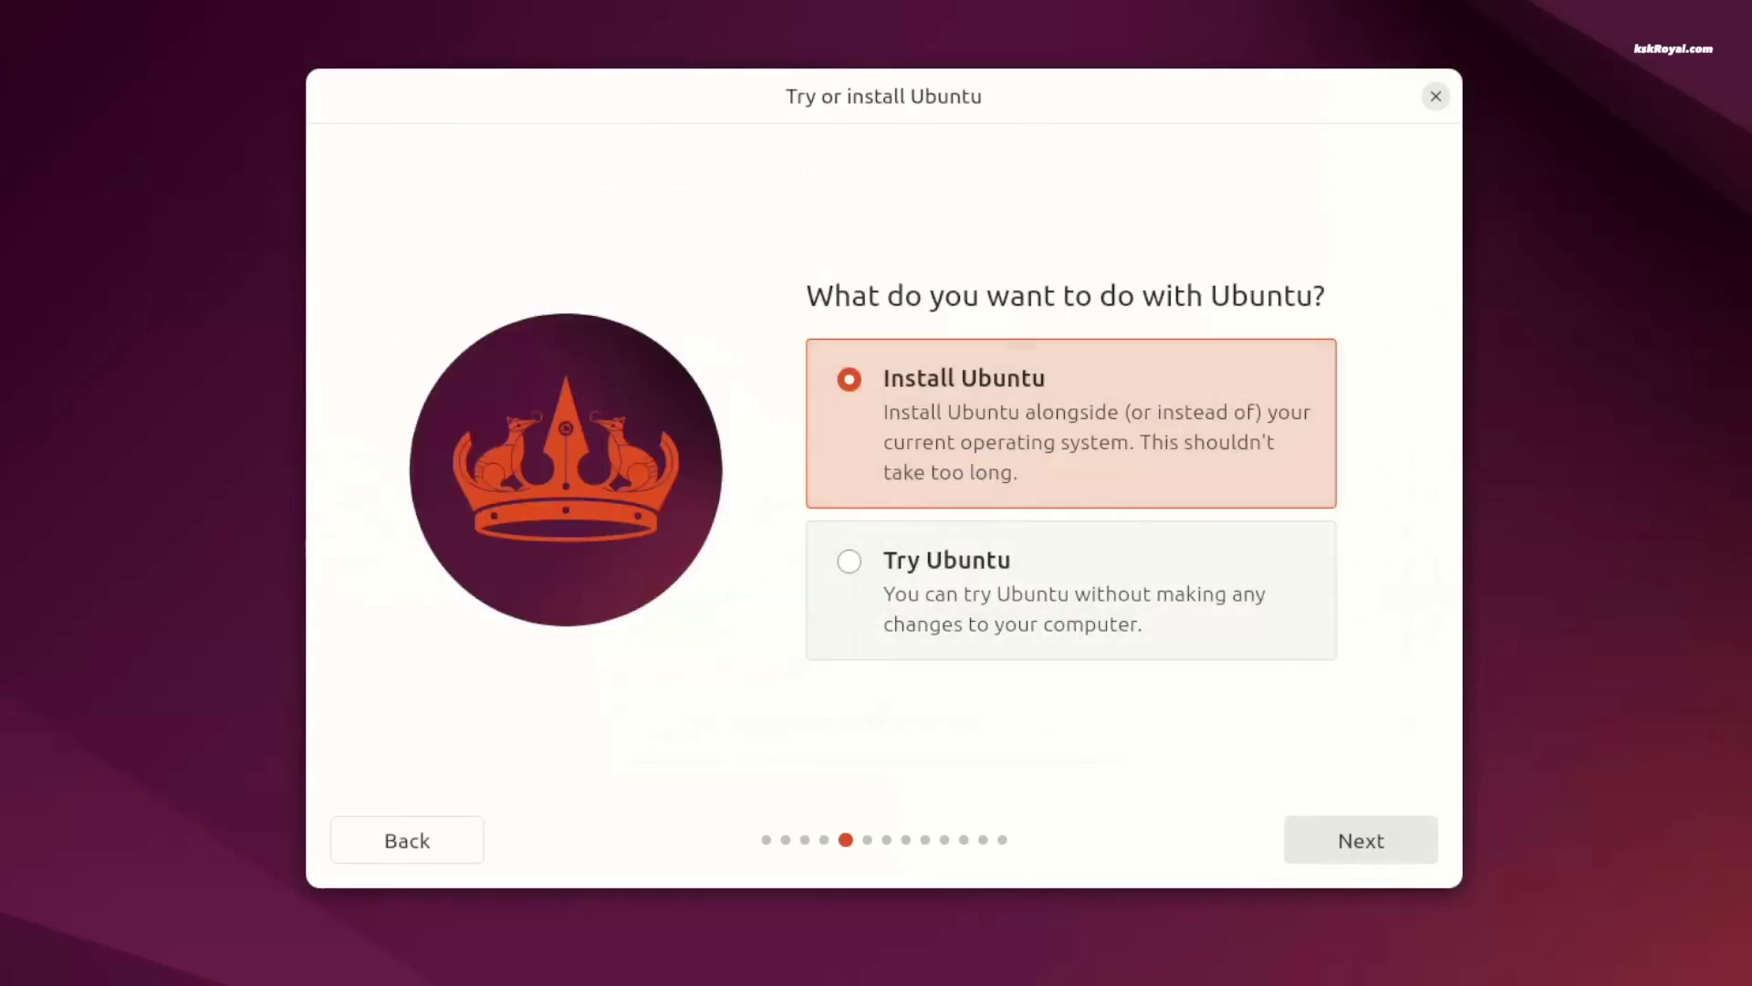
key(Return)
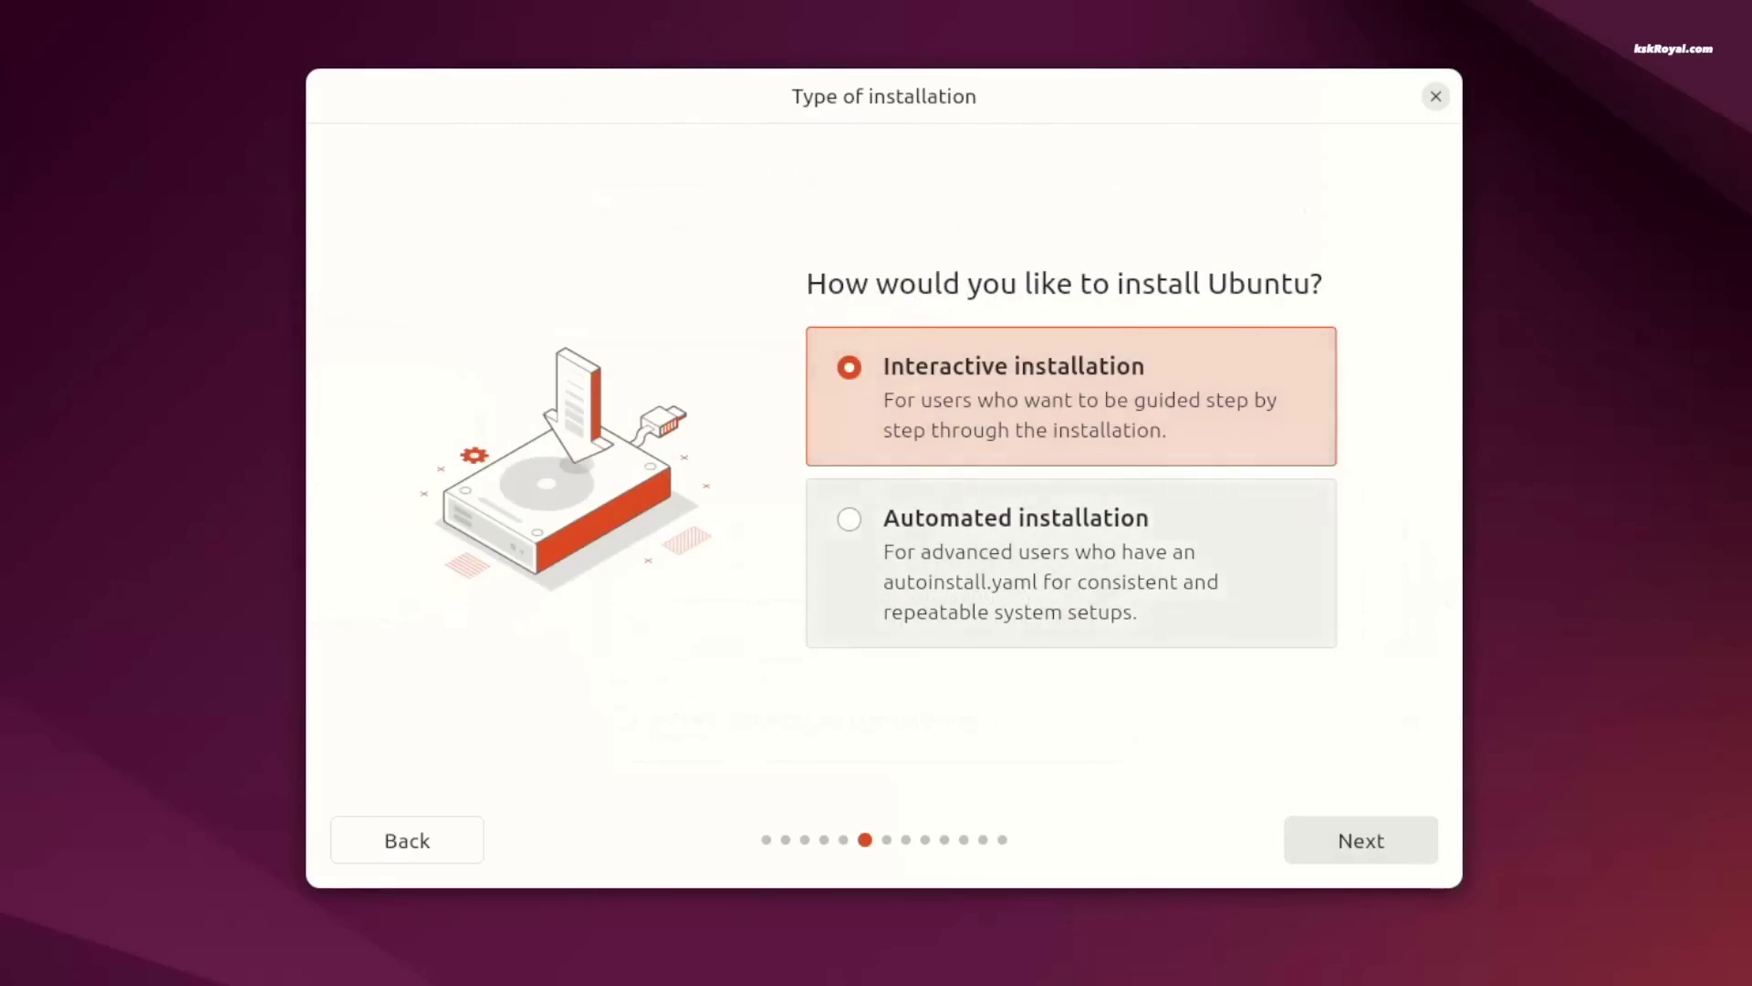
Step: Look at Automated installation's autoinstall.yaml field, then settle on Interactive installation and continue
click(849, 519)
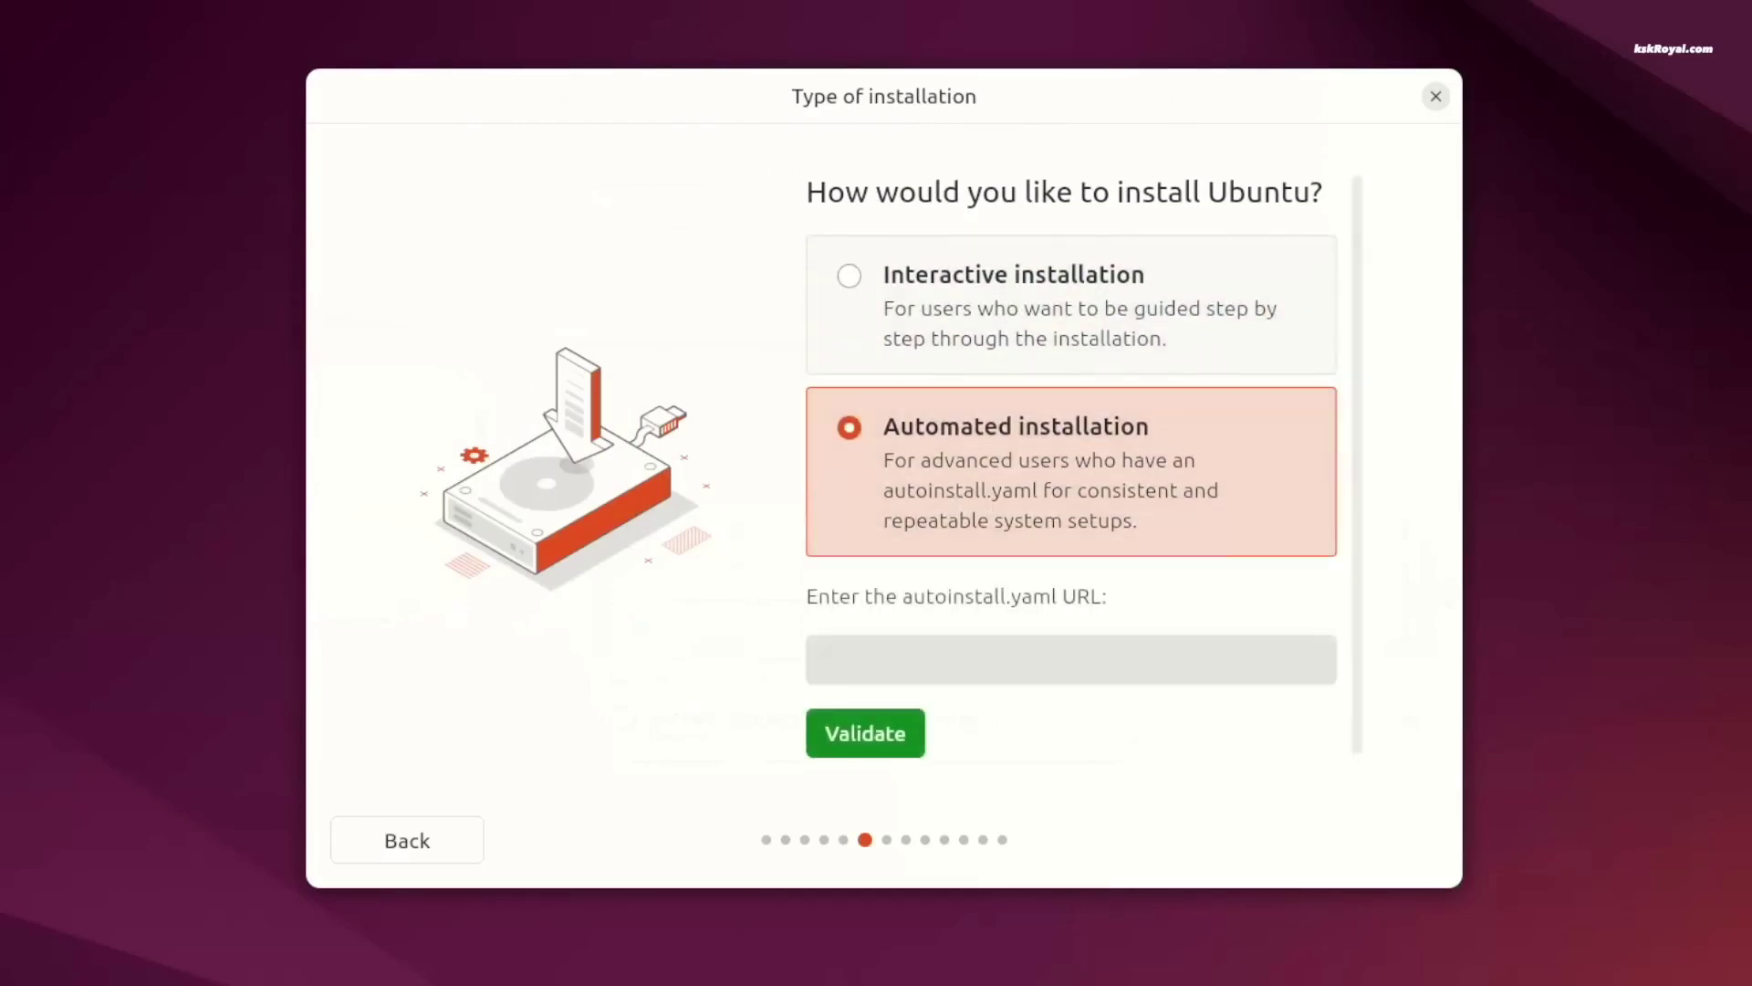
click(1070, 648)
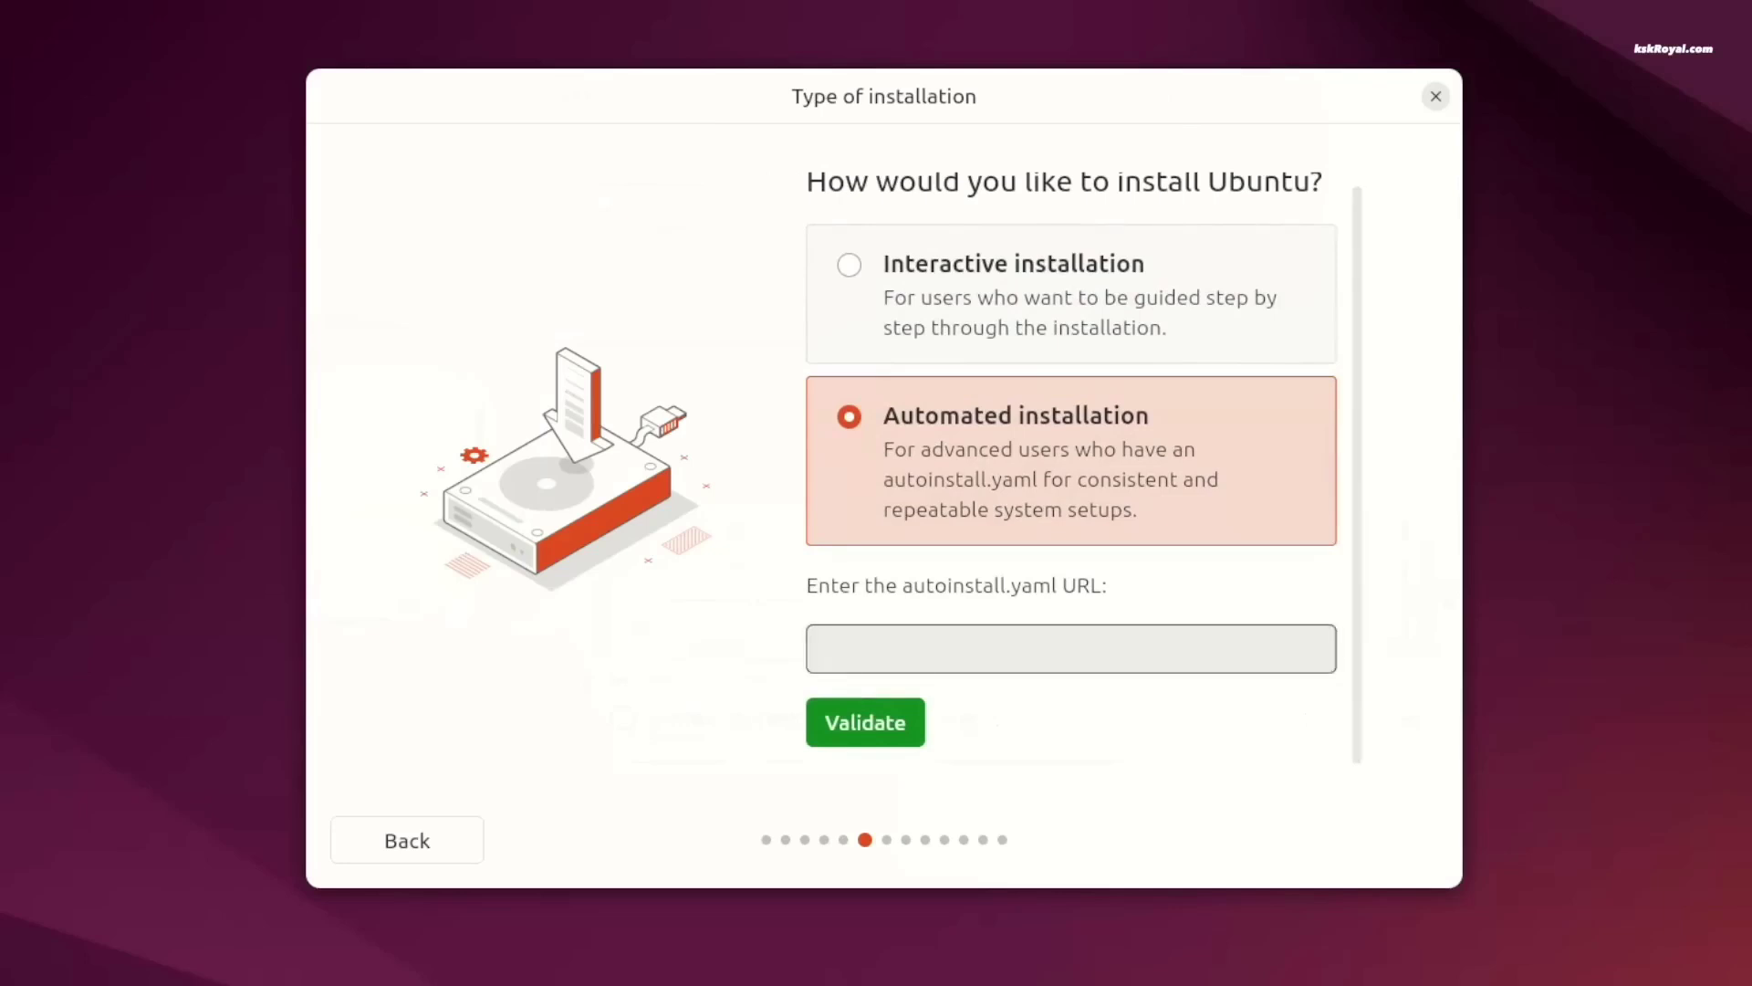
click(848, 264)
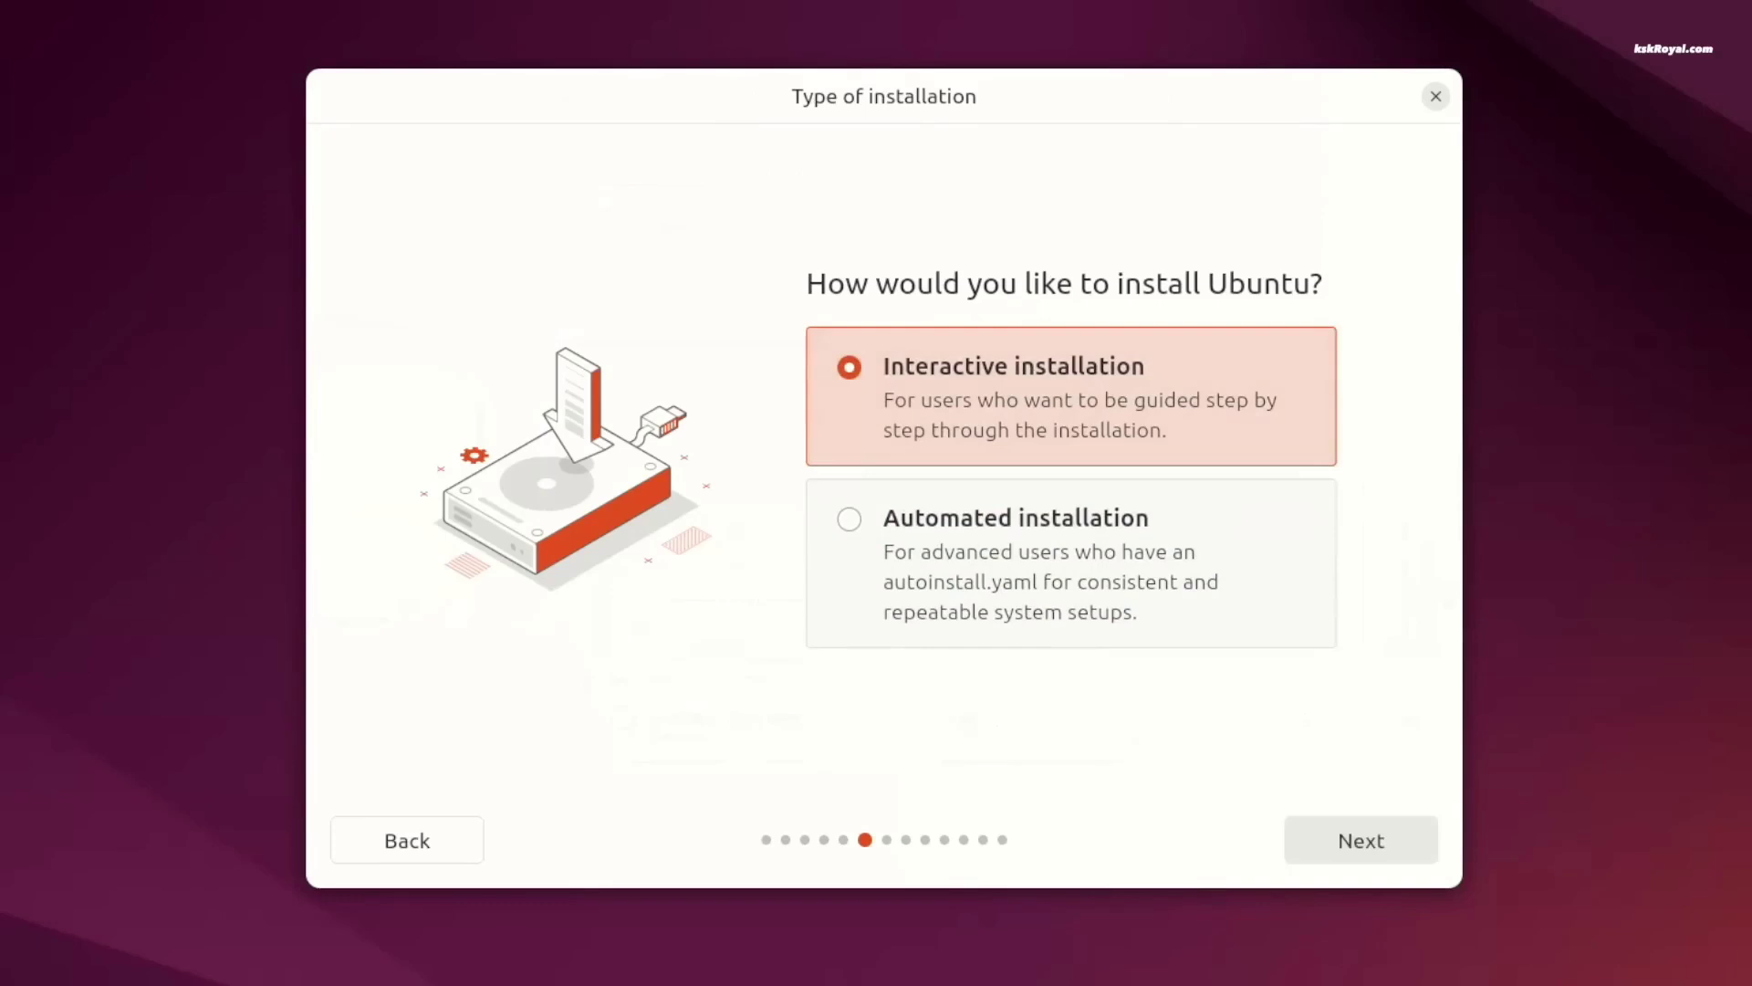
click(1361, 840)
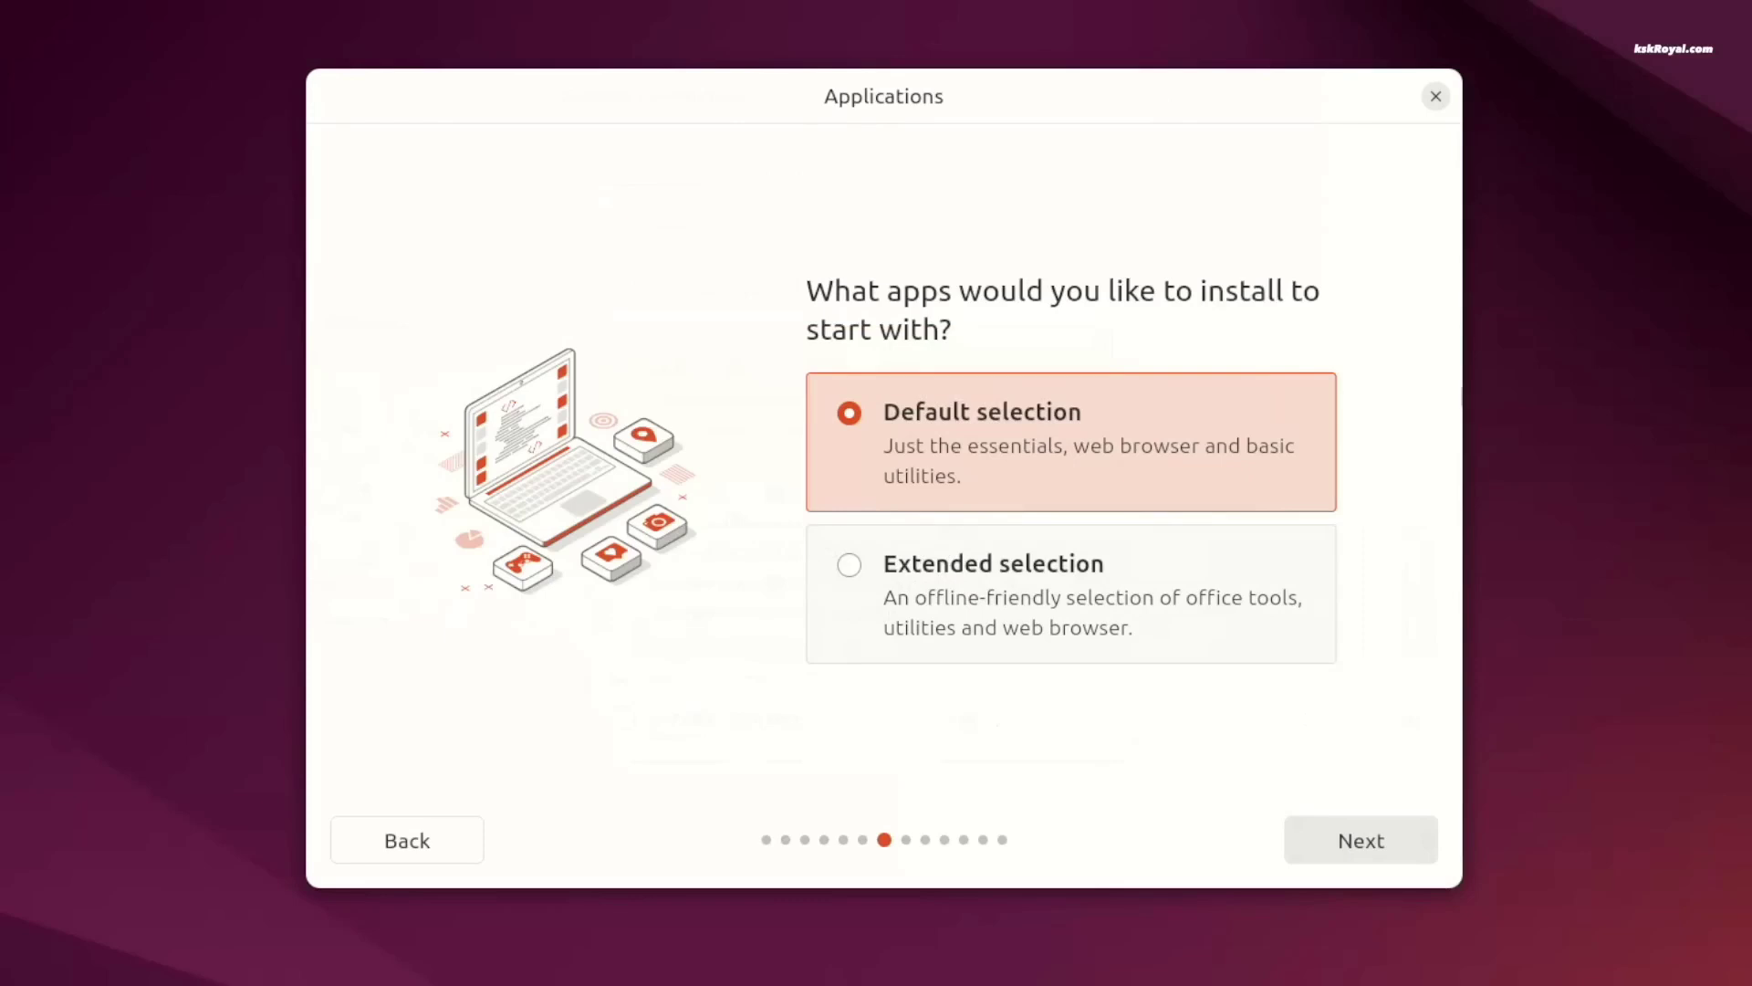
Step: Pick the Extended app selection and keep both proprietary software options ticked
click(1071, 594)
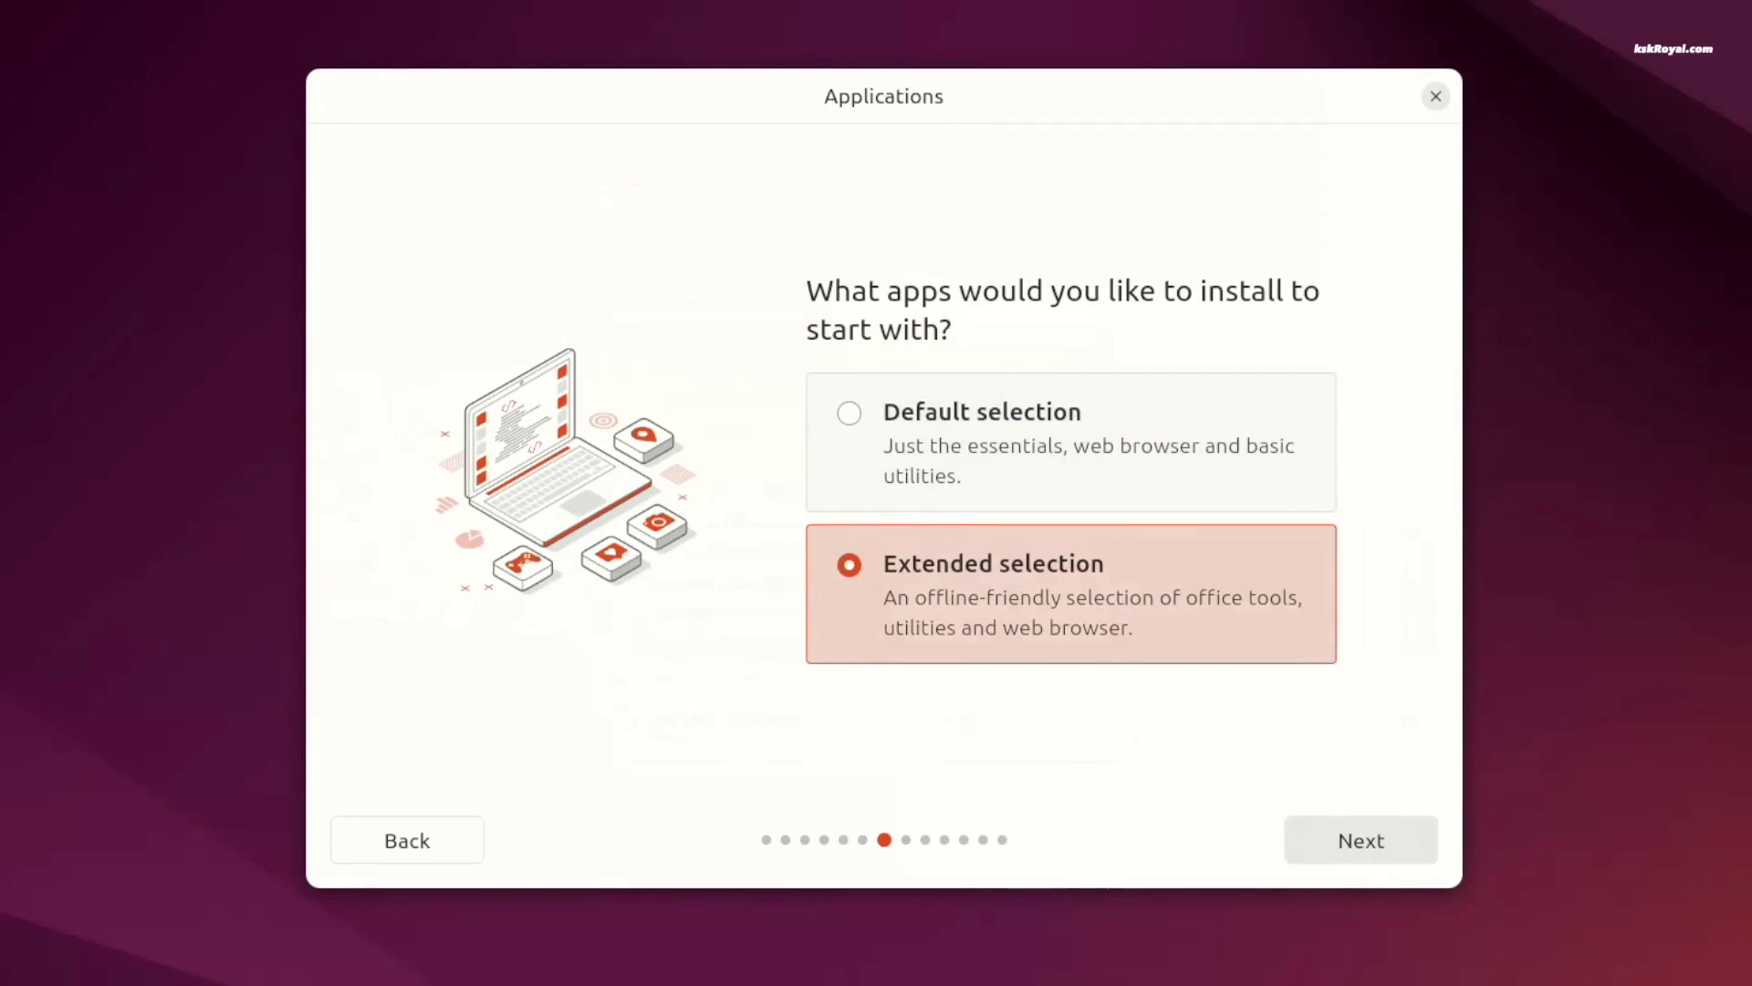
click(1361, 839)
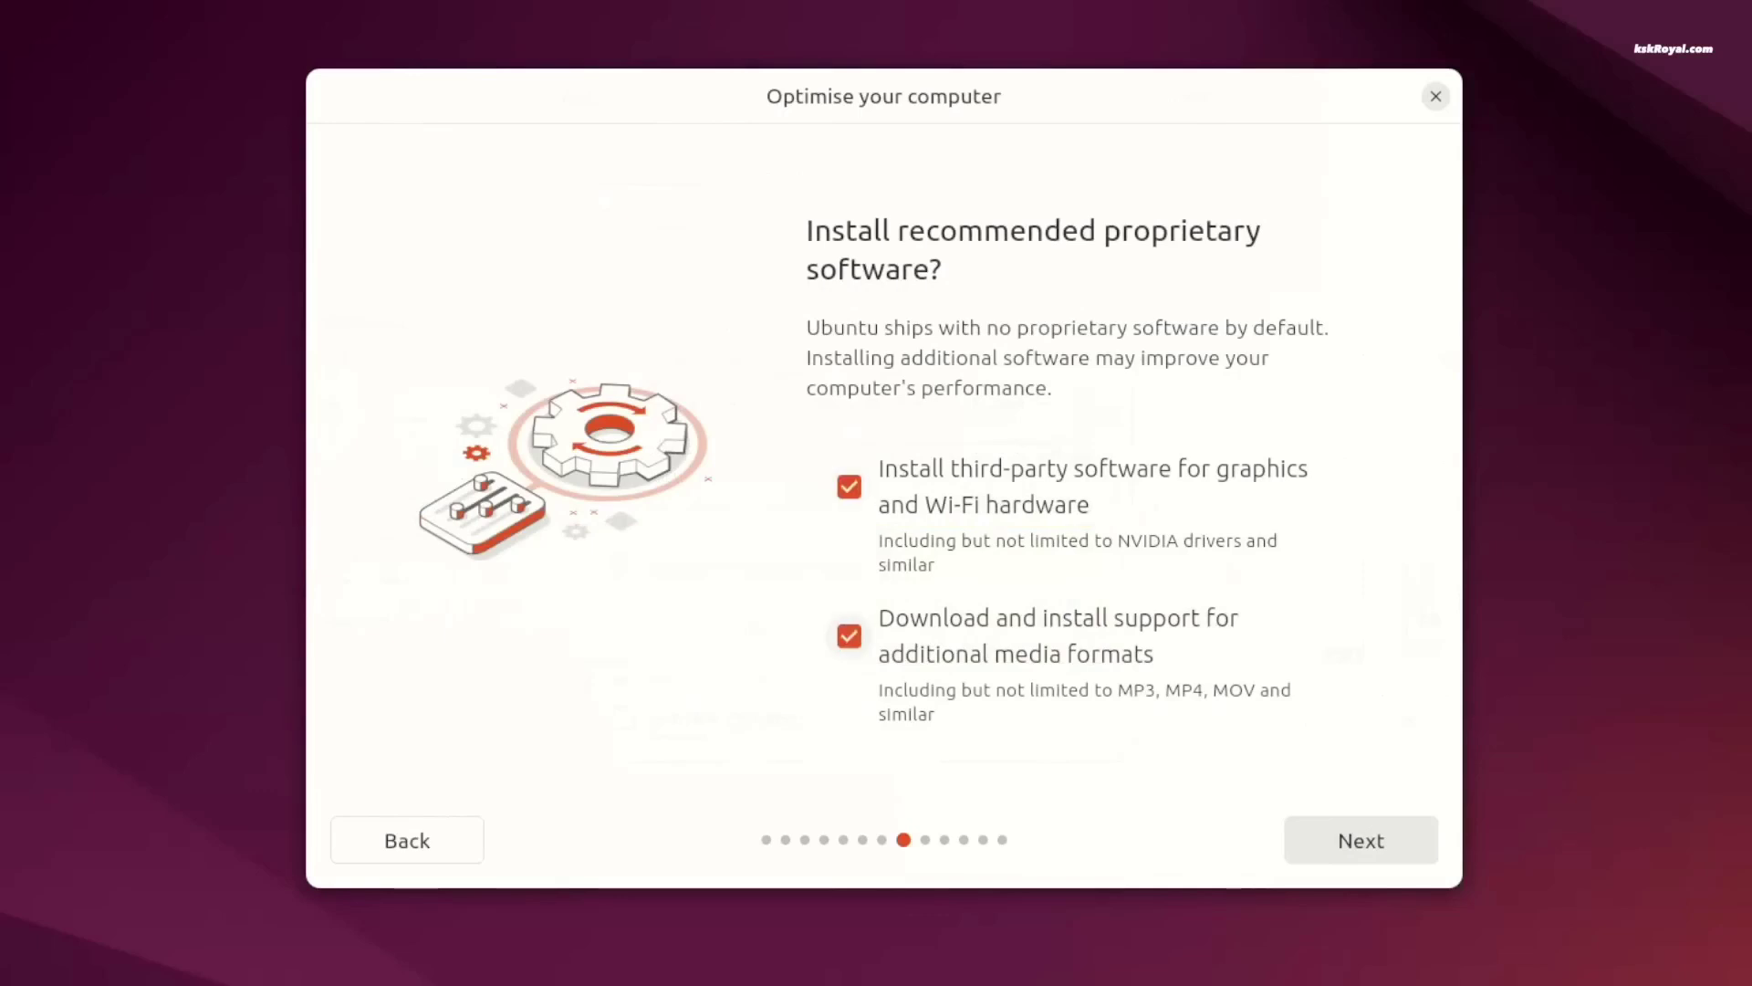
click(1361, 839)
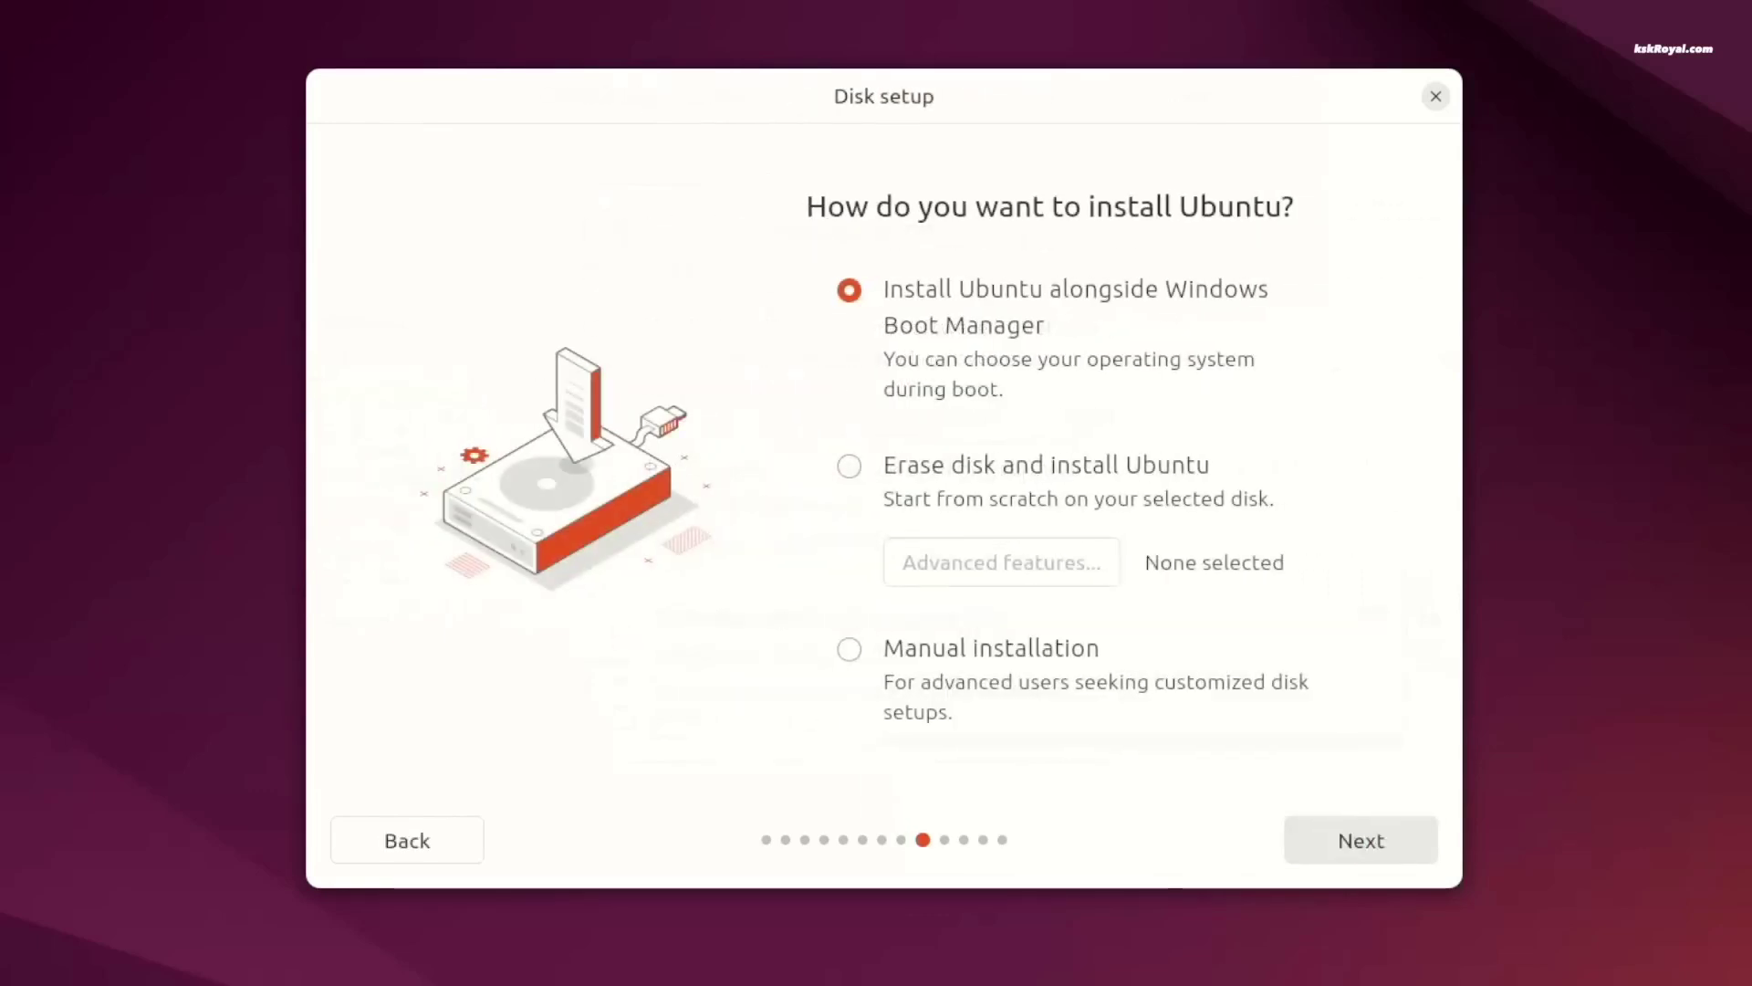
Step: Inspect Erase disk's advanced features and Manual installation, then return to disk setup
click(849, 467)
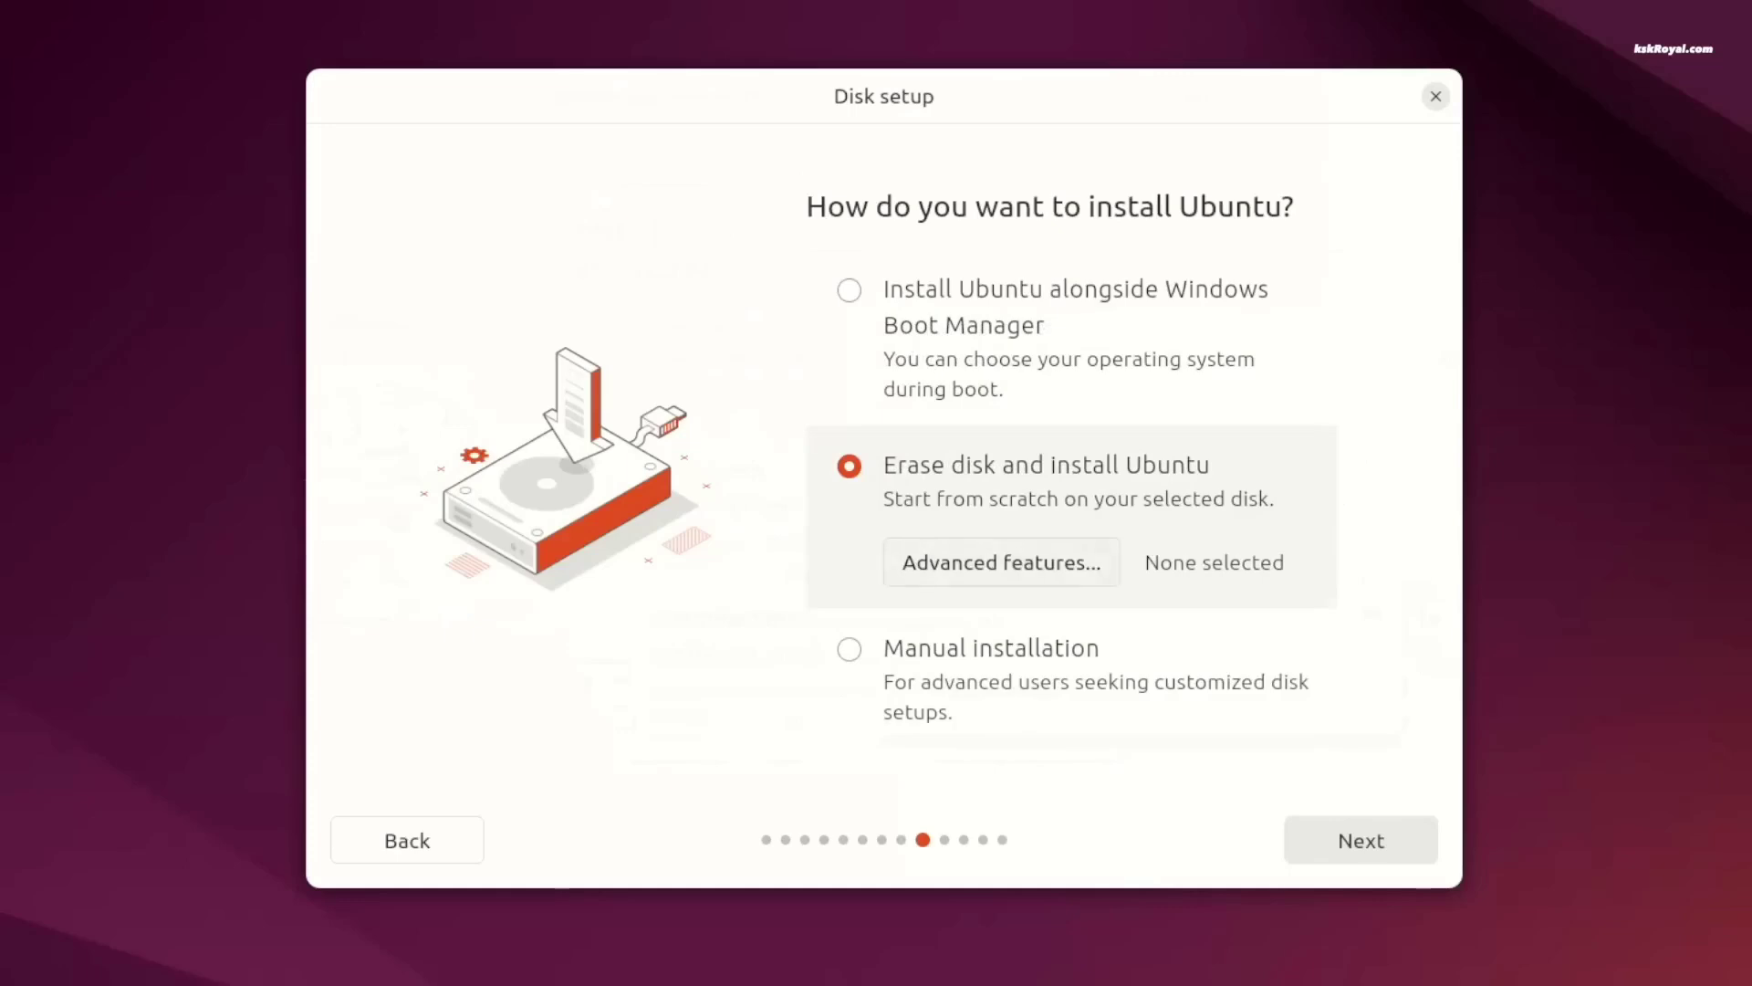
click(1001, 562)
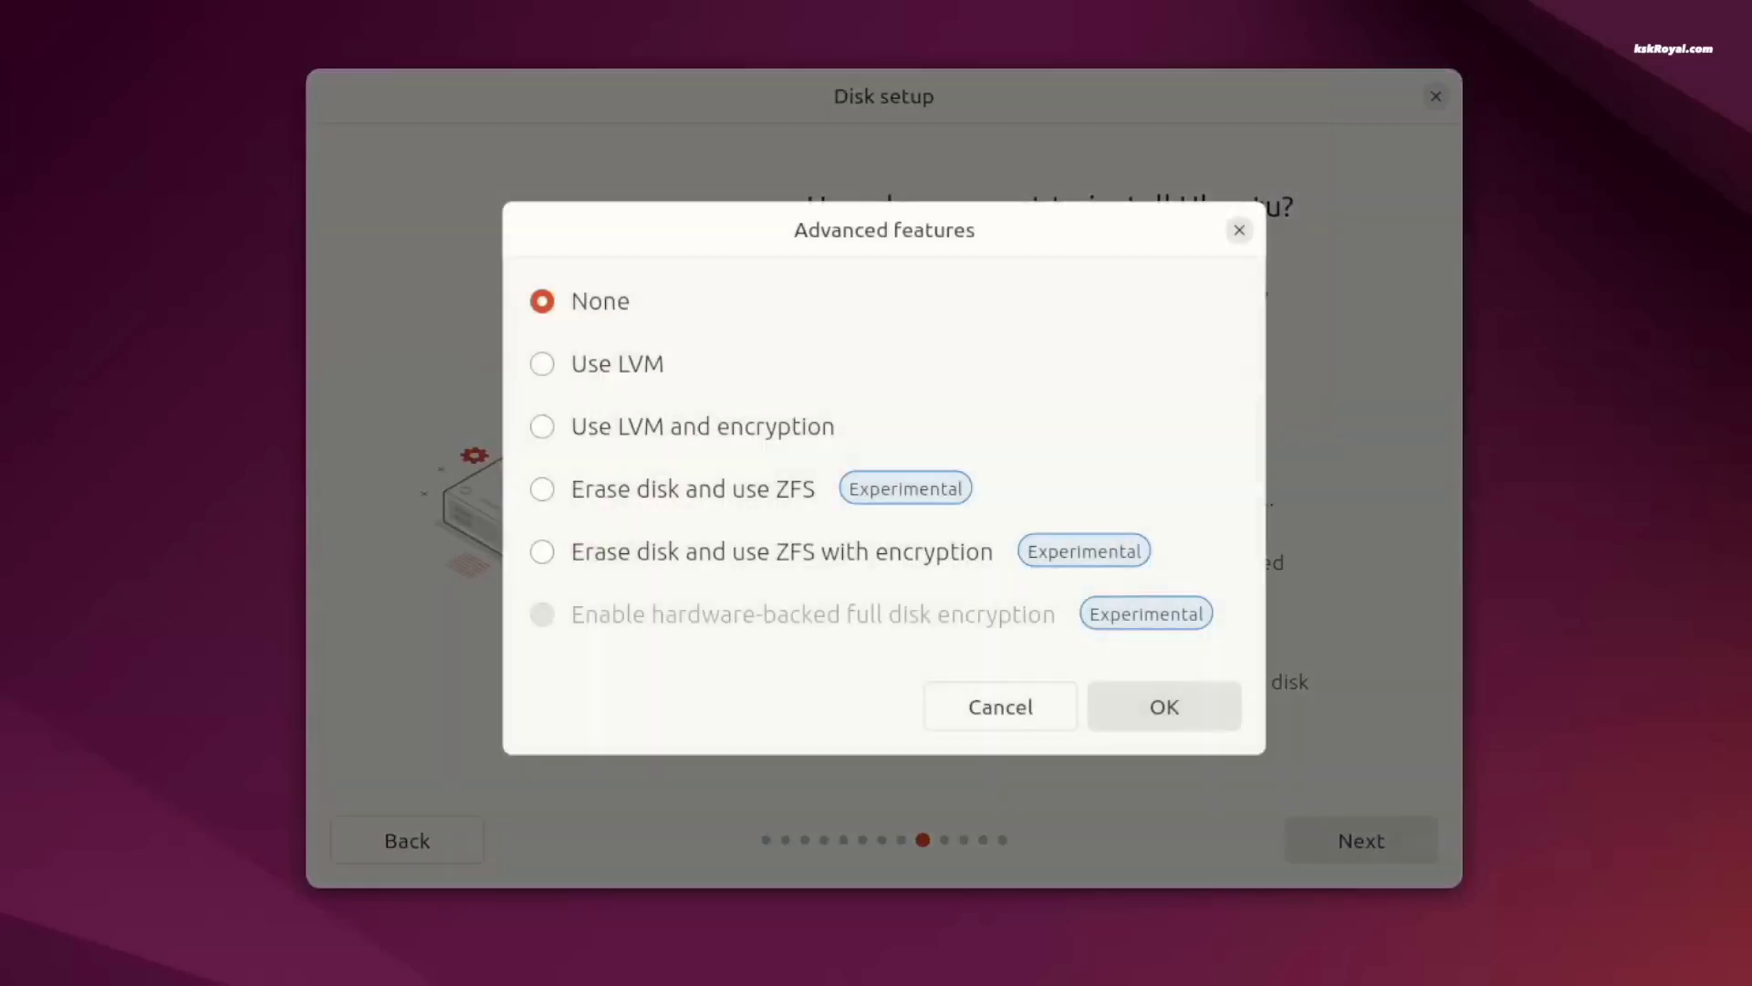
key(Return)
click(849, 649)
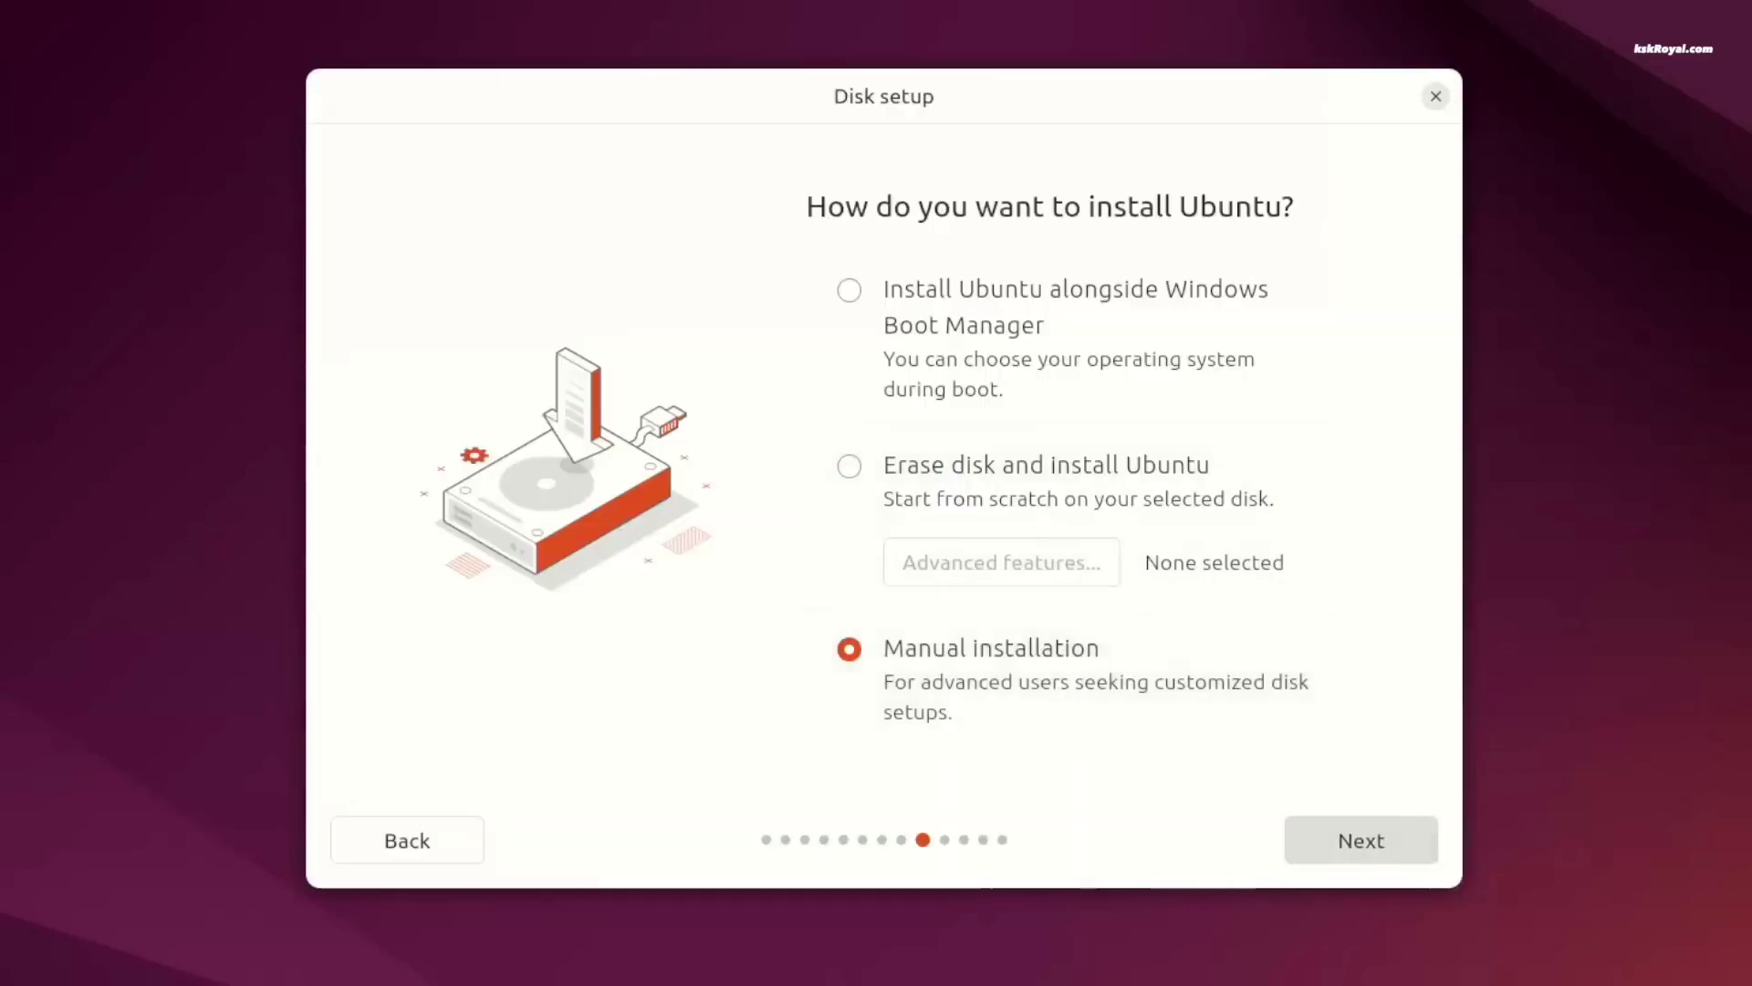
click(1361, 840)
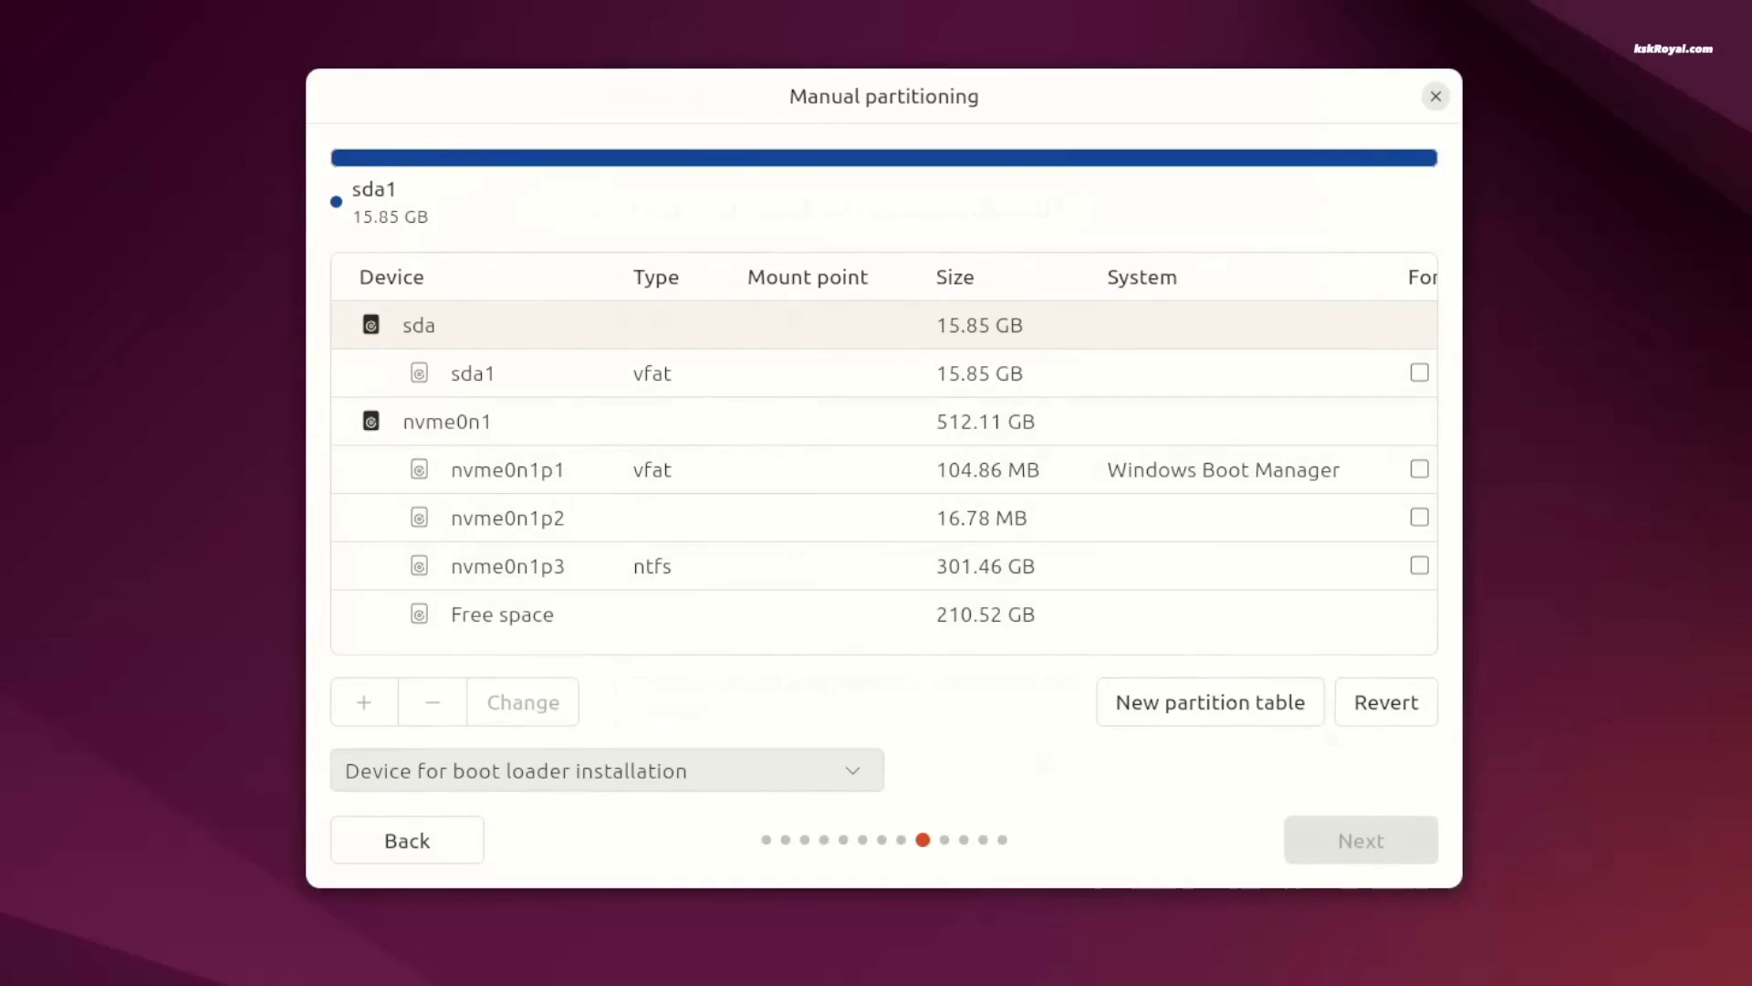
click(407, 840)
Step: Install alongside Windows Boot Manager with the Asia/Kolkata timezone and start the installation
click(1004, 306)
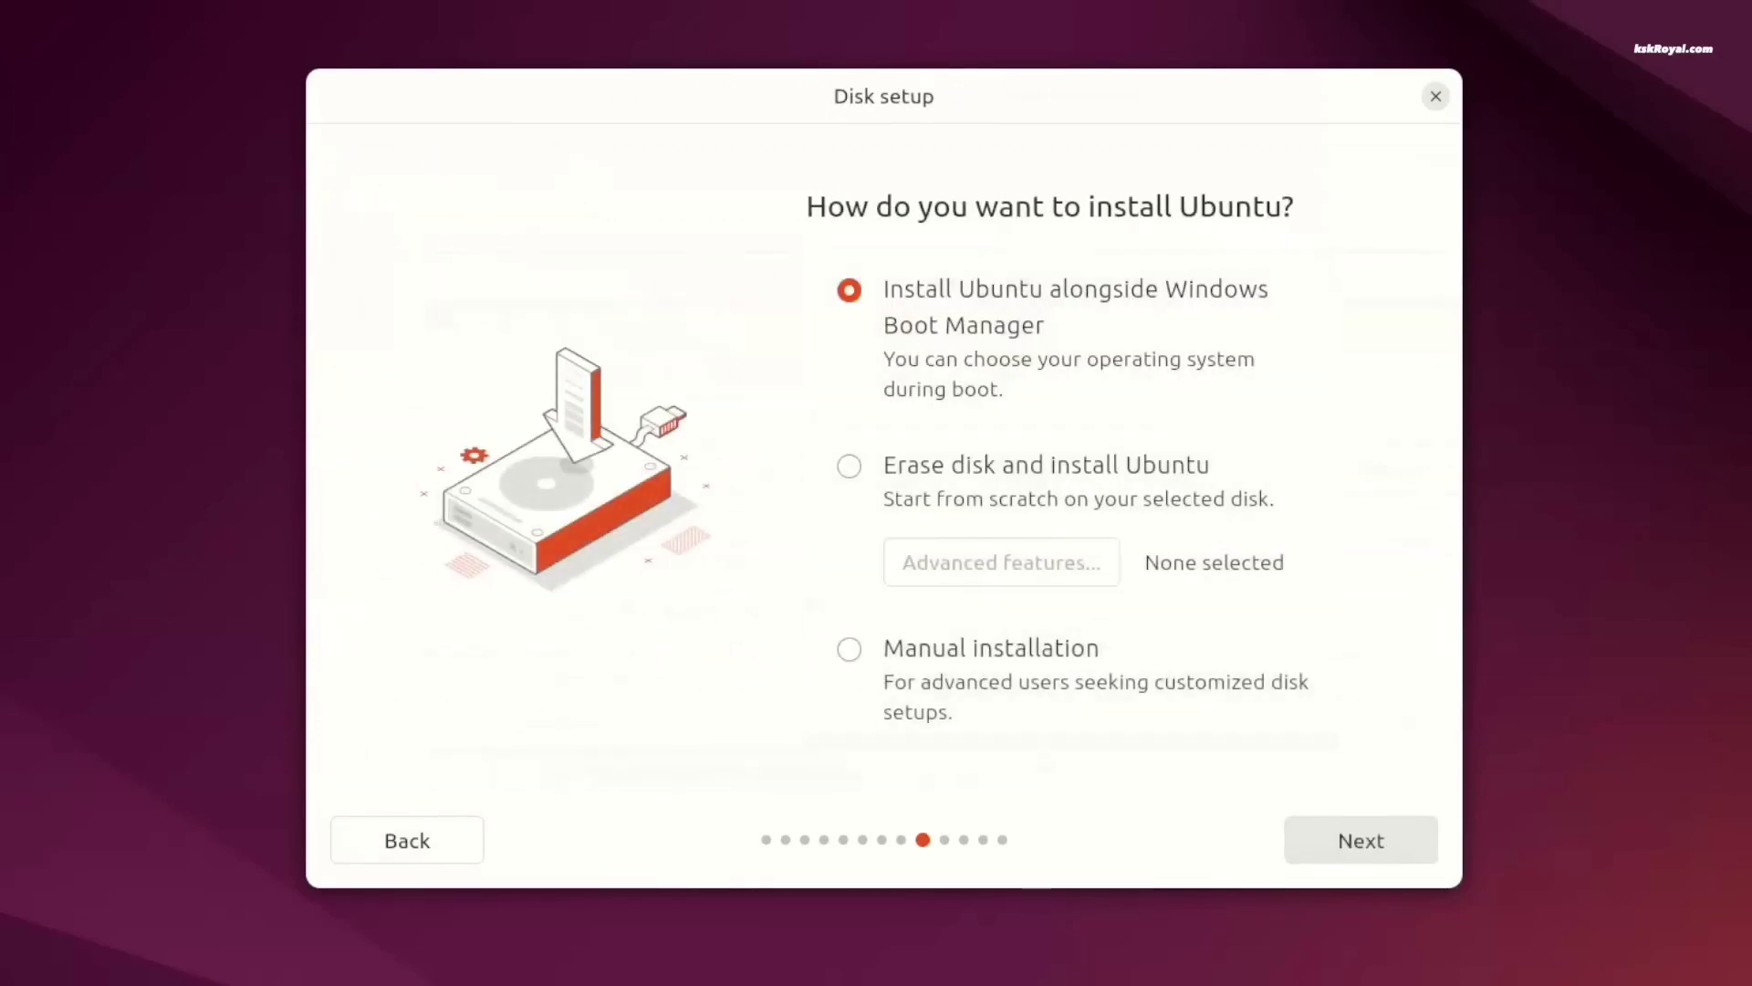
click(1360, 840)
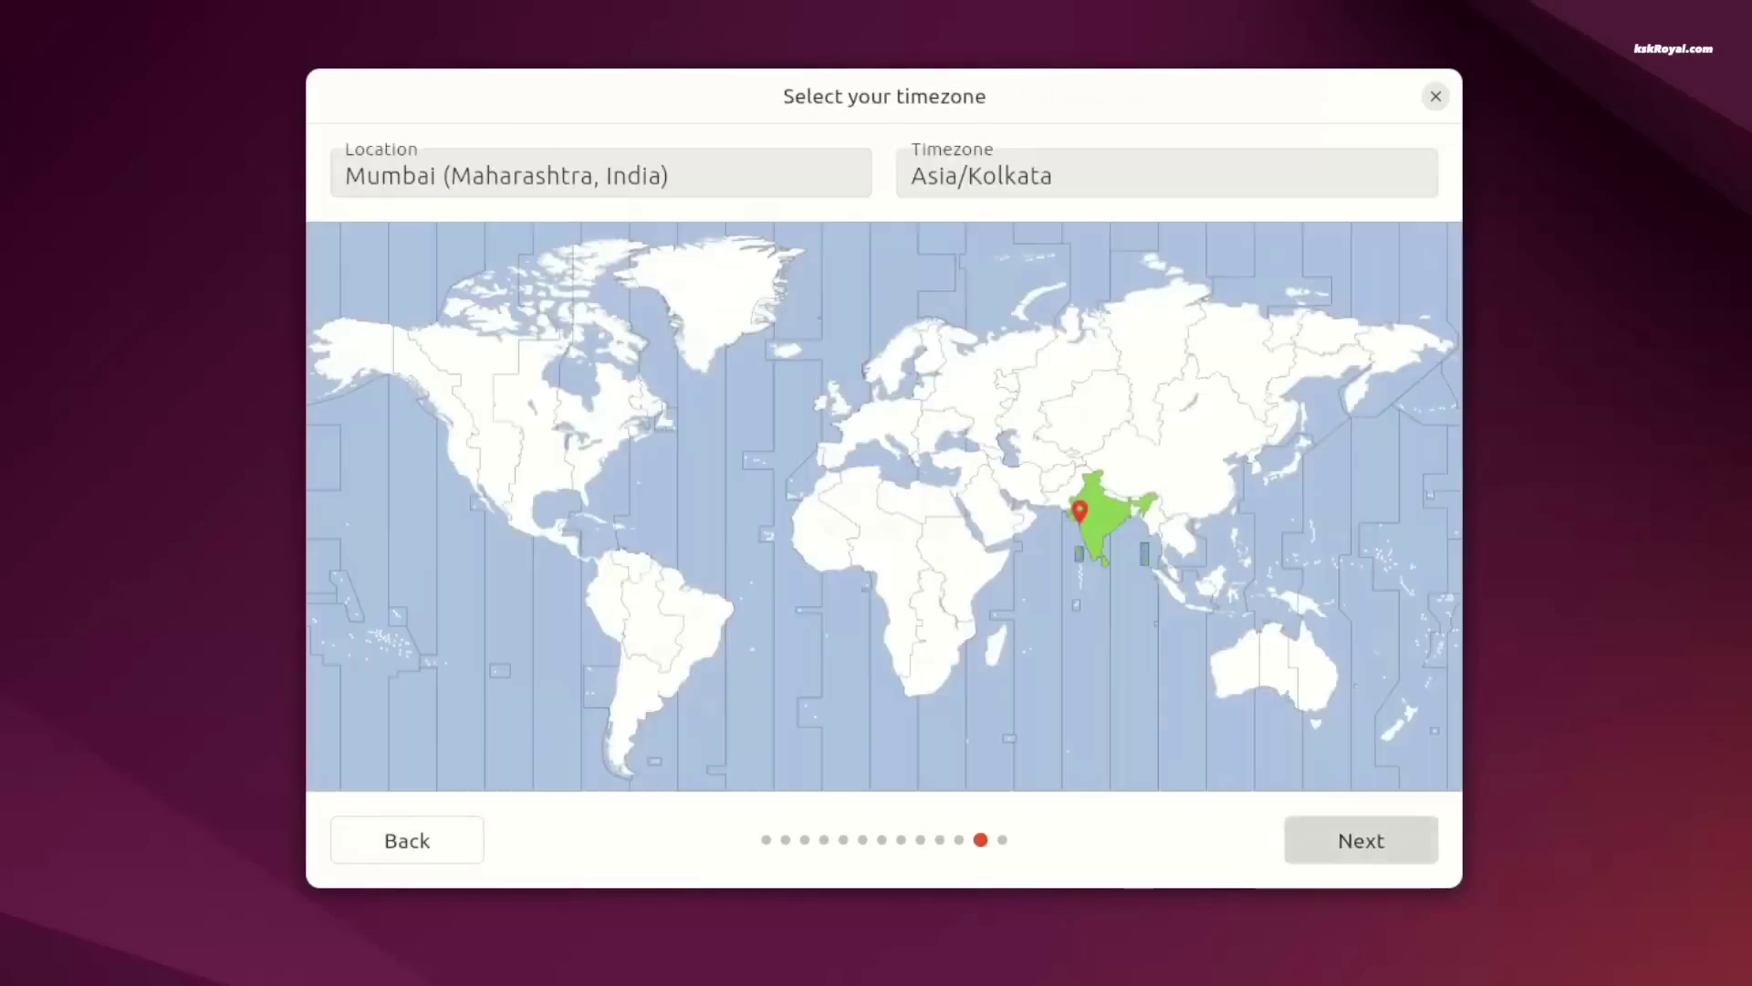
click(1361, 840)
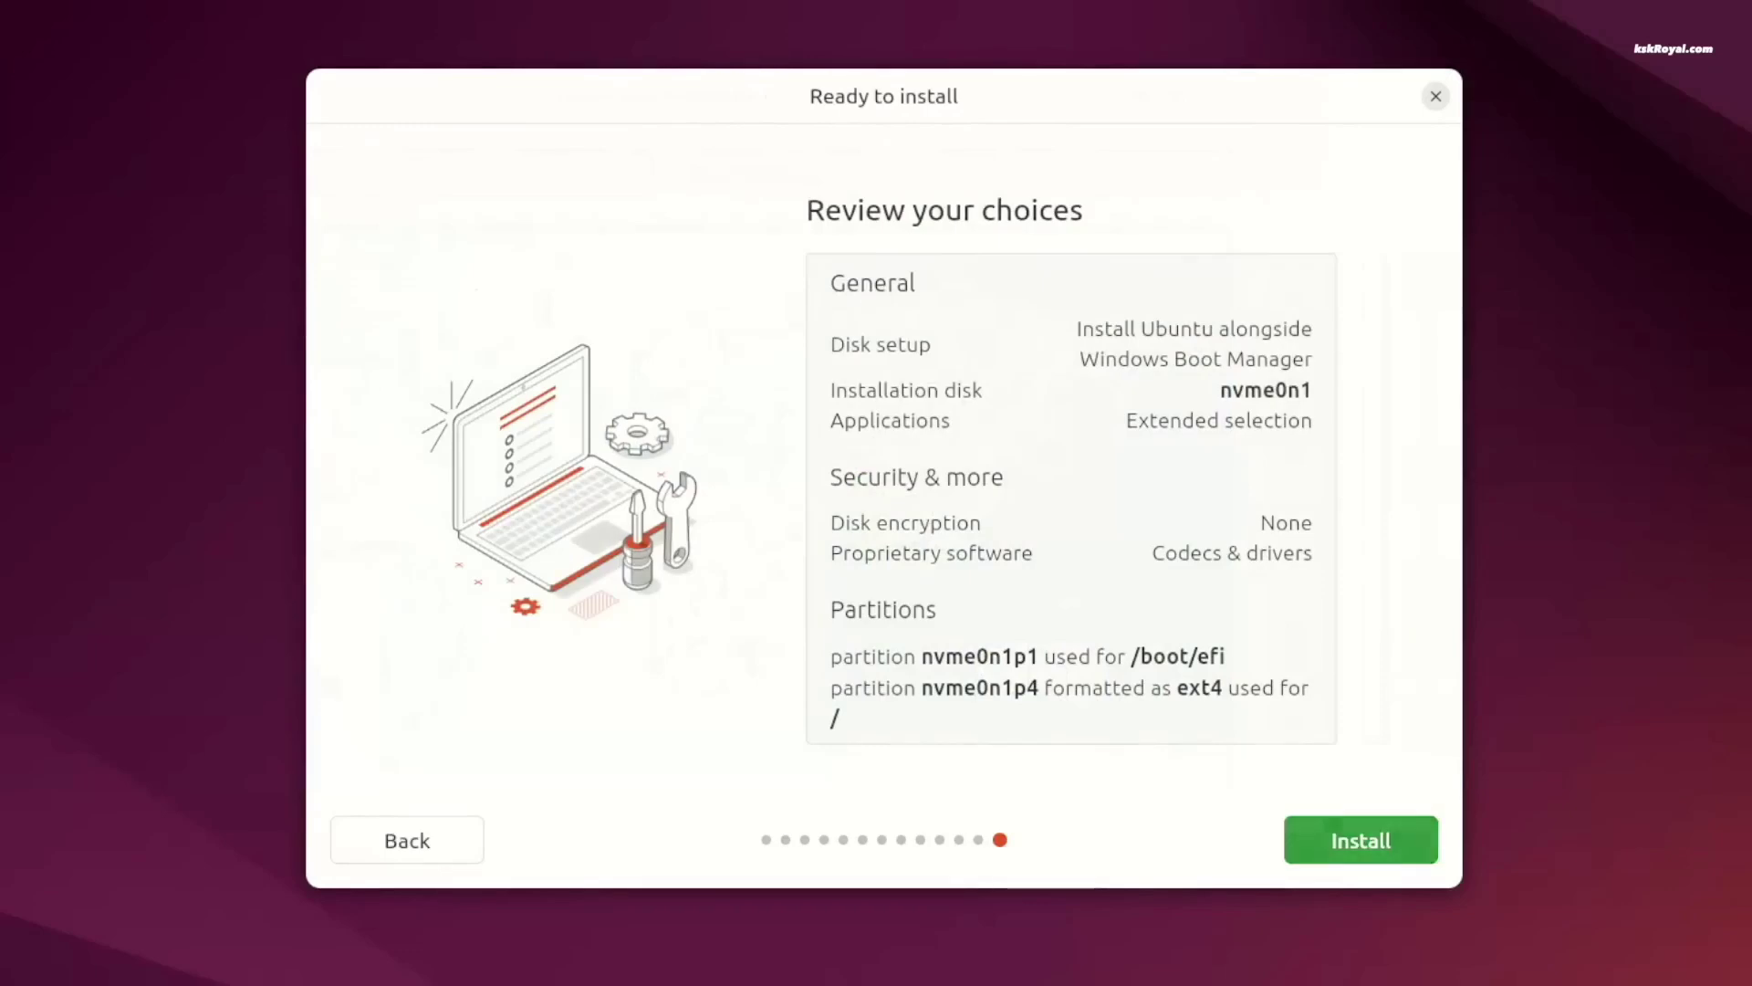
click(1361, 839)
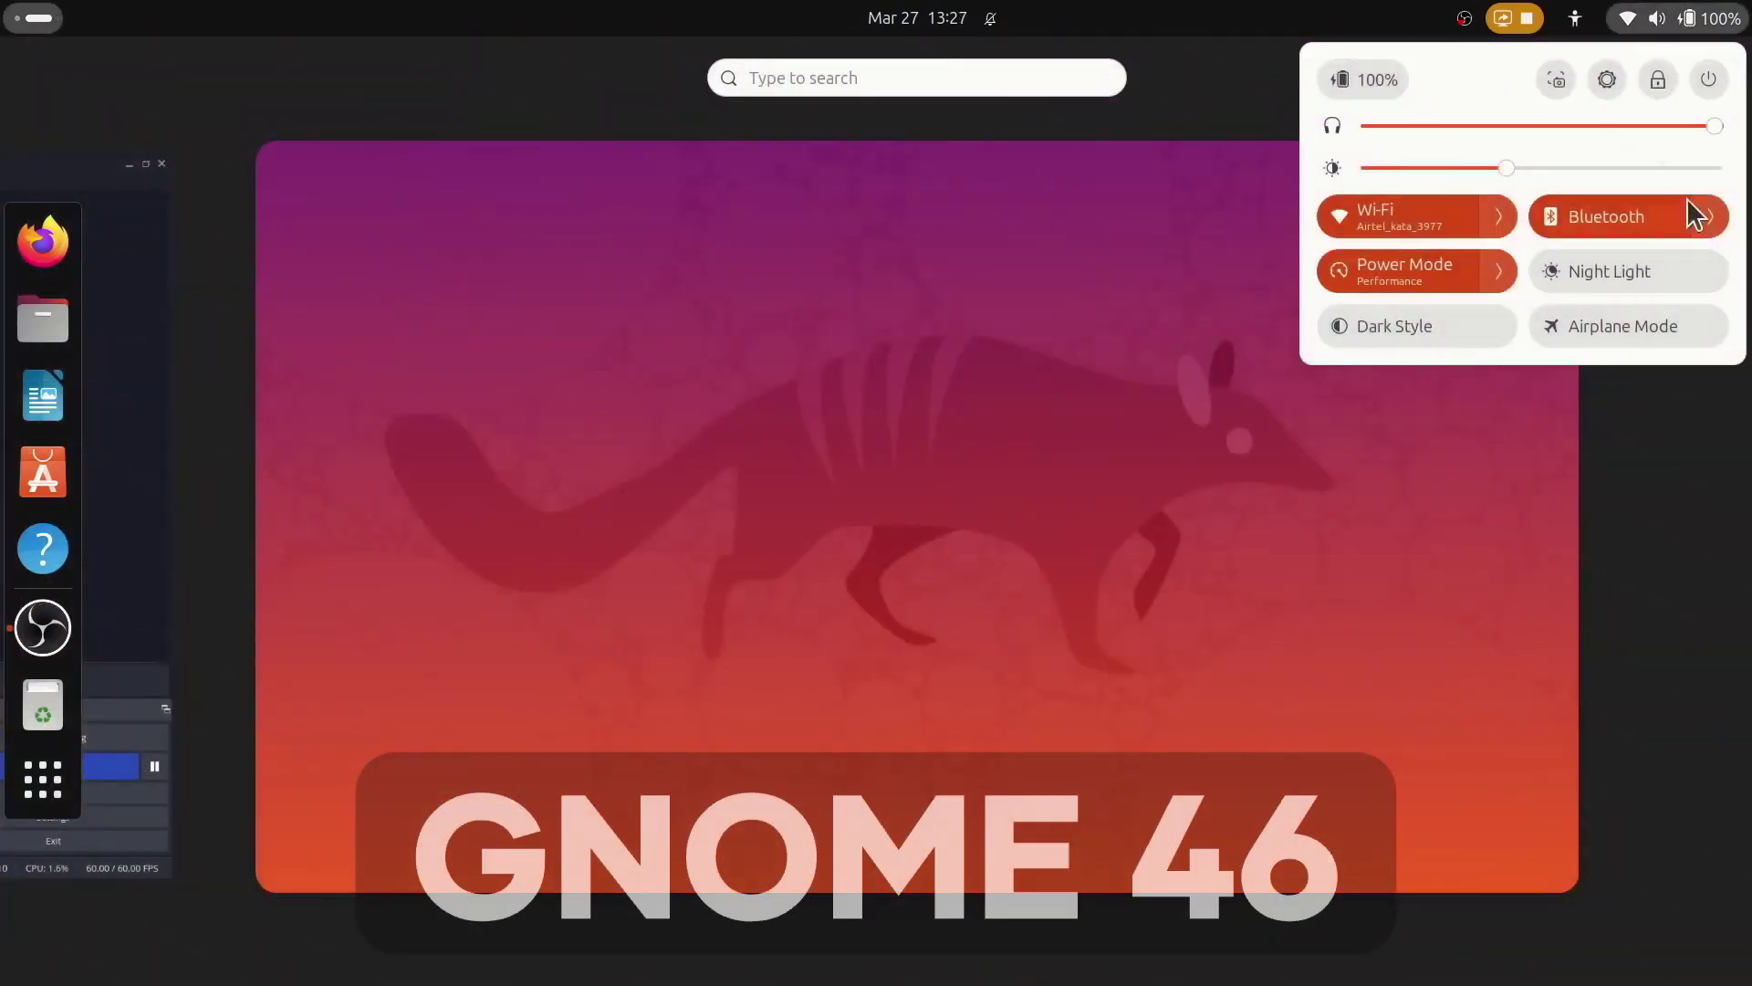
Step: Glance at the power-off options and the power modes with Performance active, then close Quick Settings
click(1708, 79)
key(Escape)
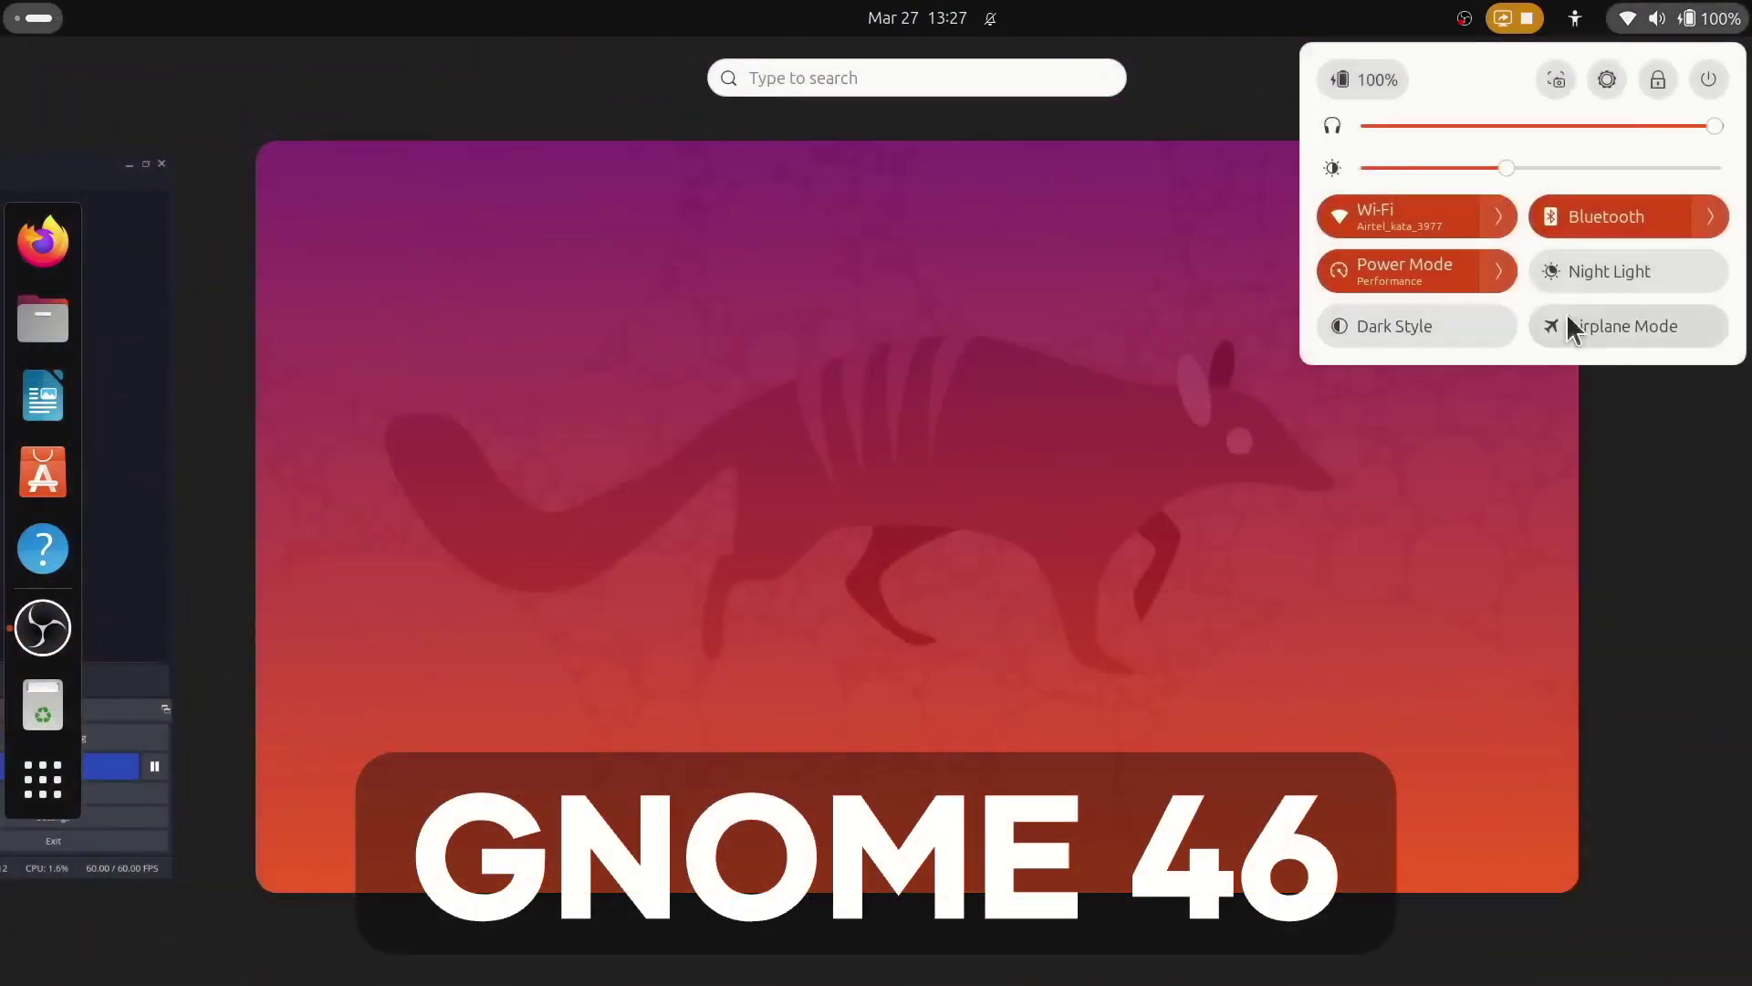
click(1502, 275)
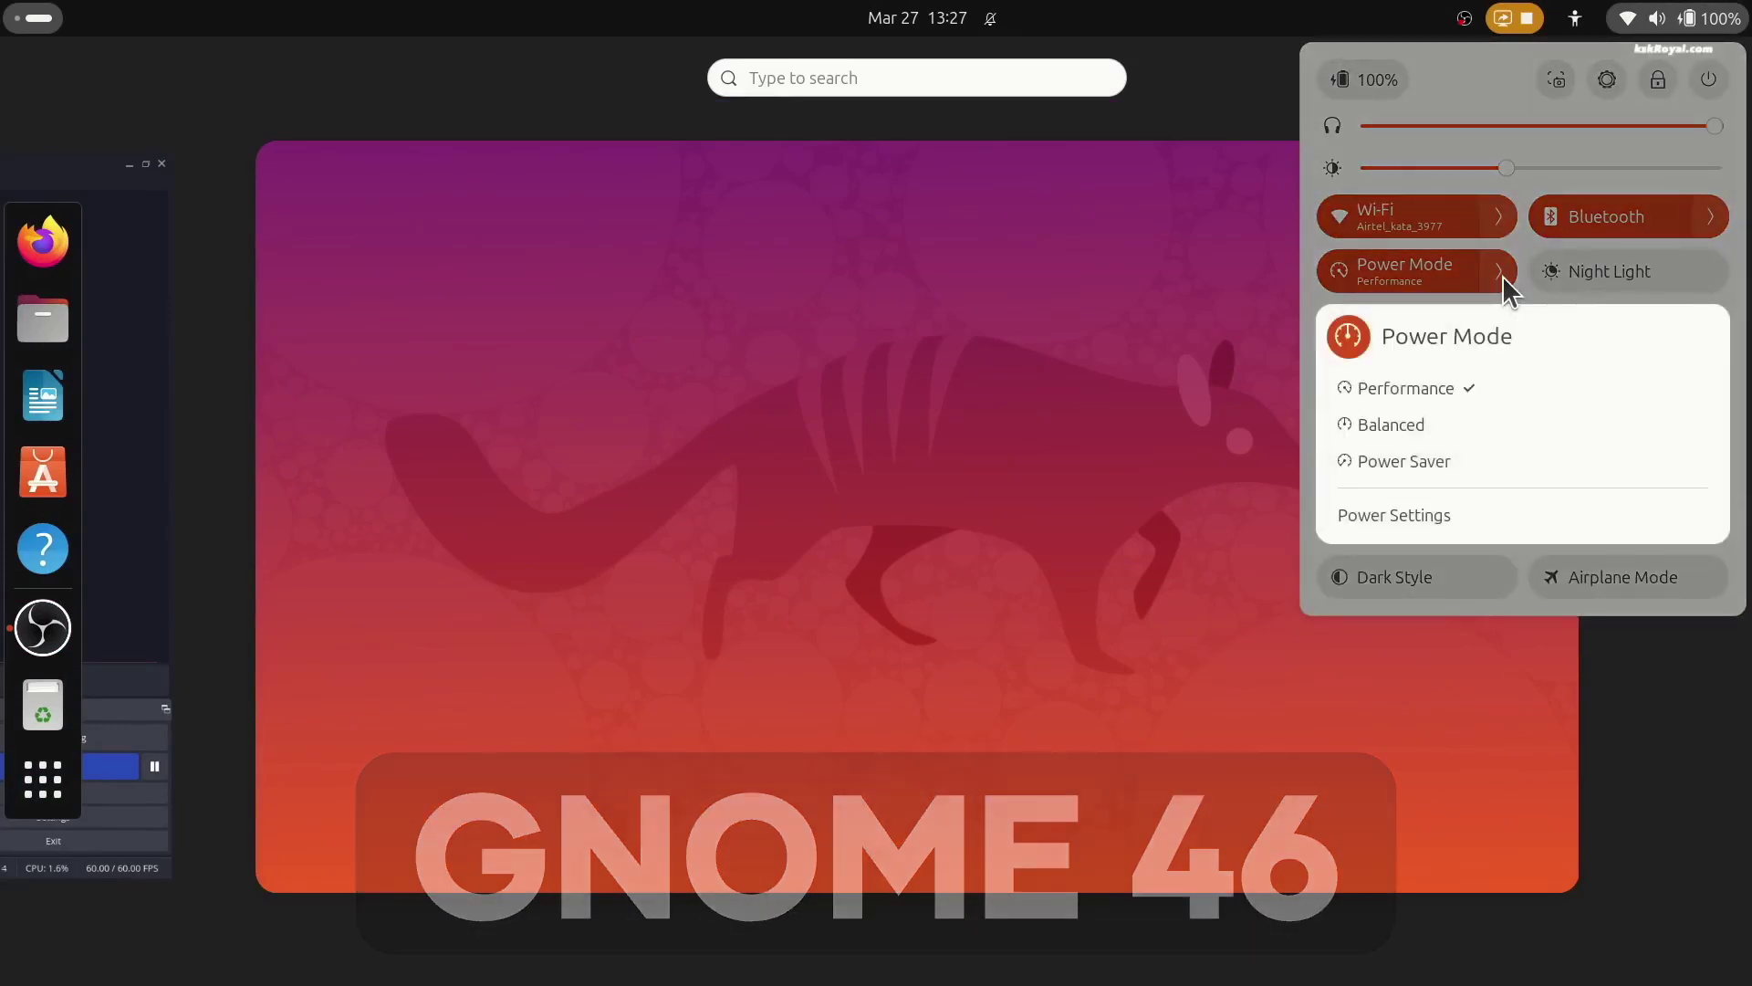
click(1502, 276)
click(955, 674)
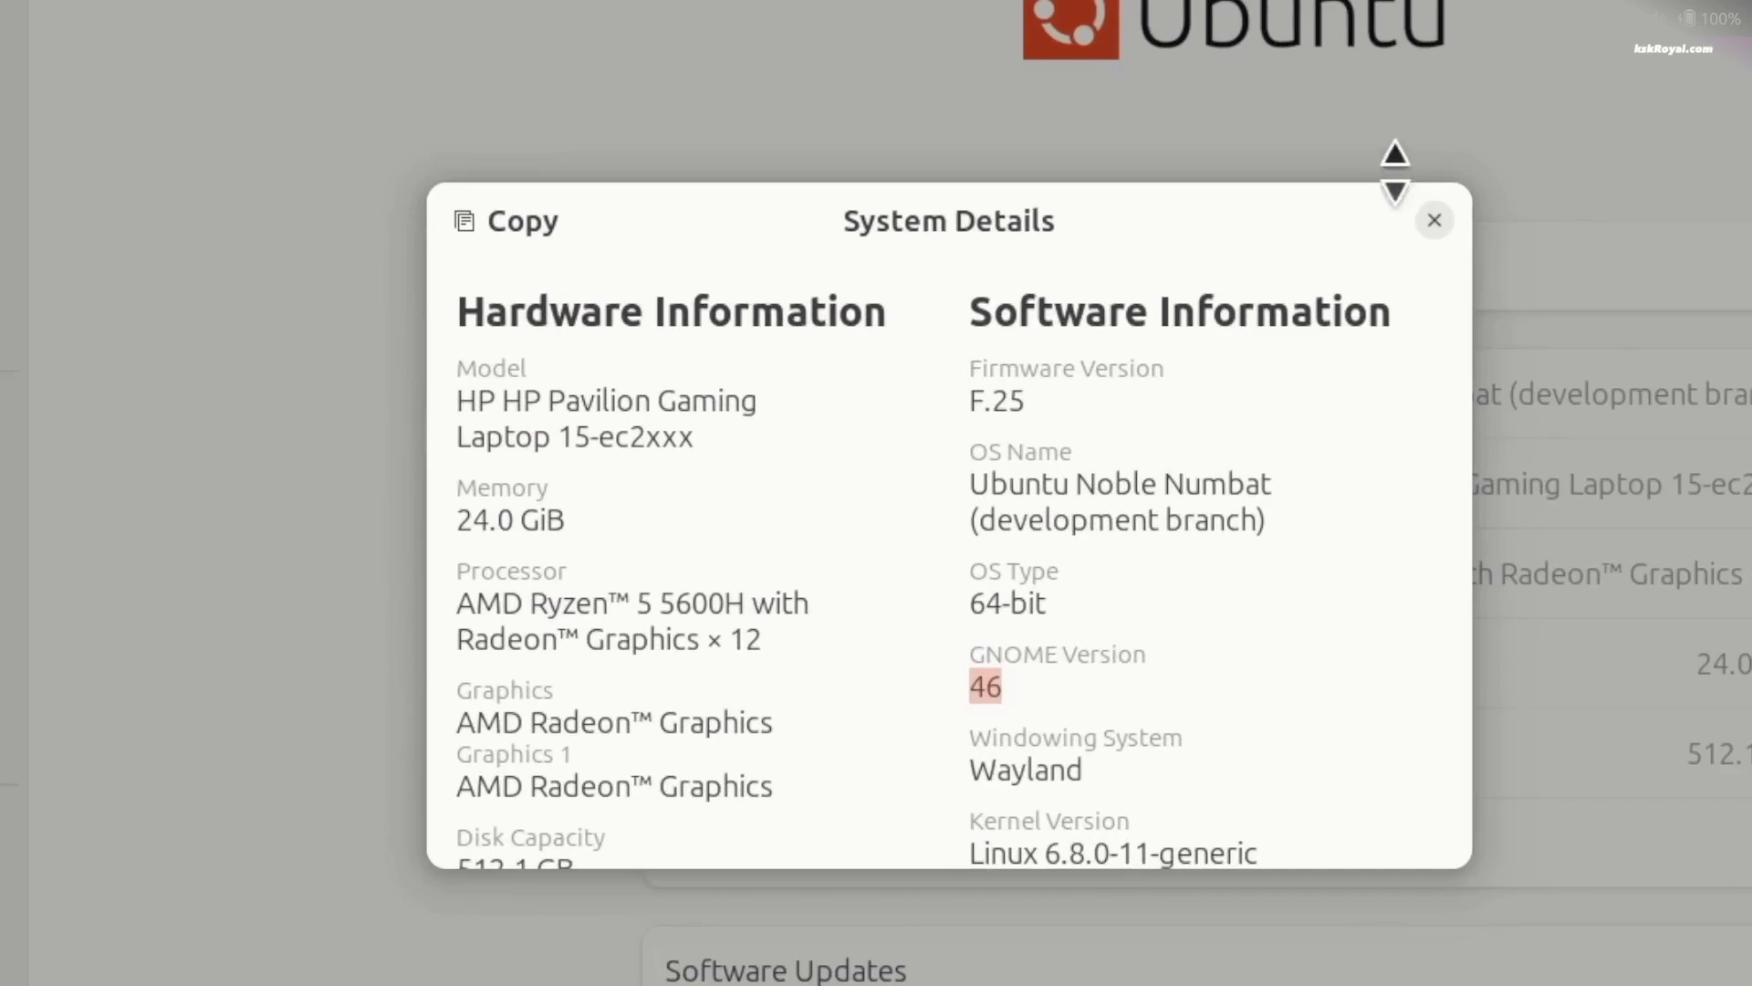
Step: Highlight Wayland in System Details, close the dialog, then minimise Settings to show the desktop
double_click(1076, 770)
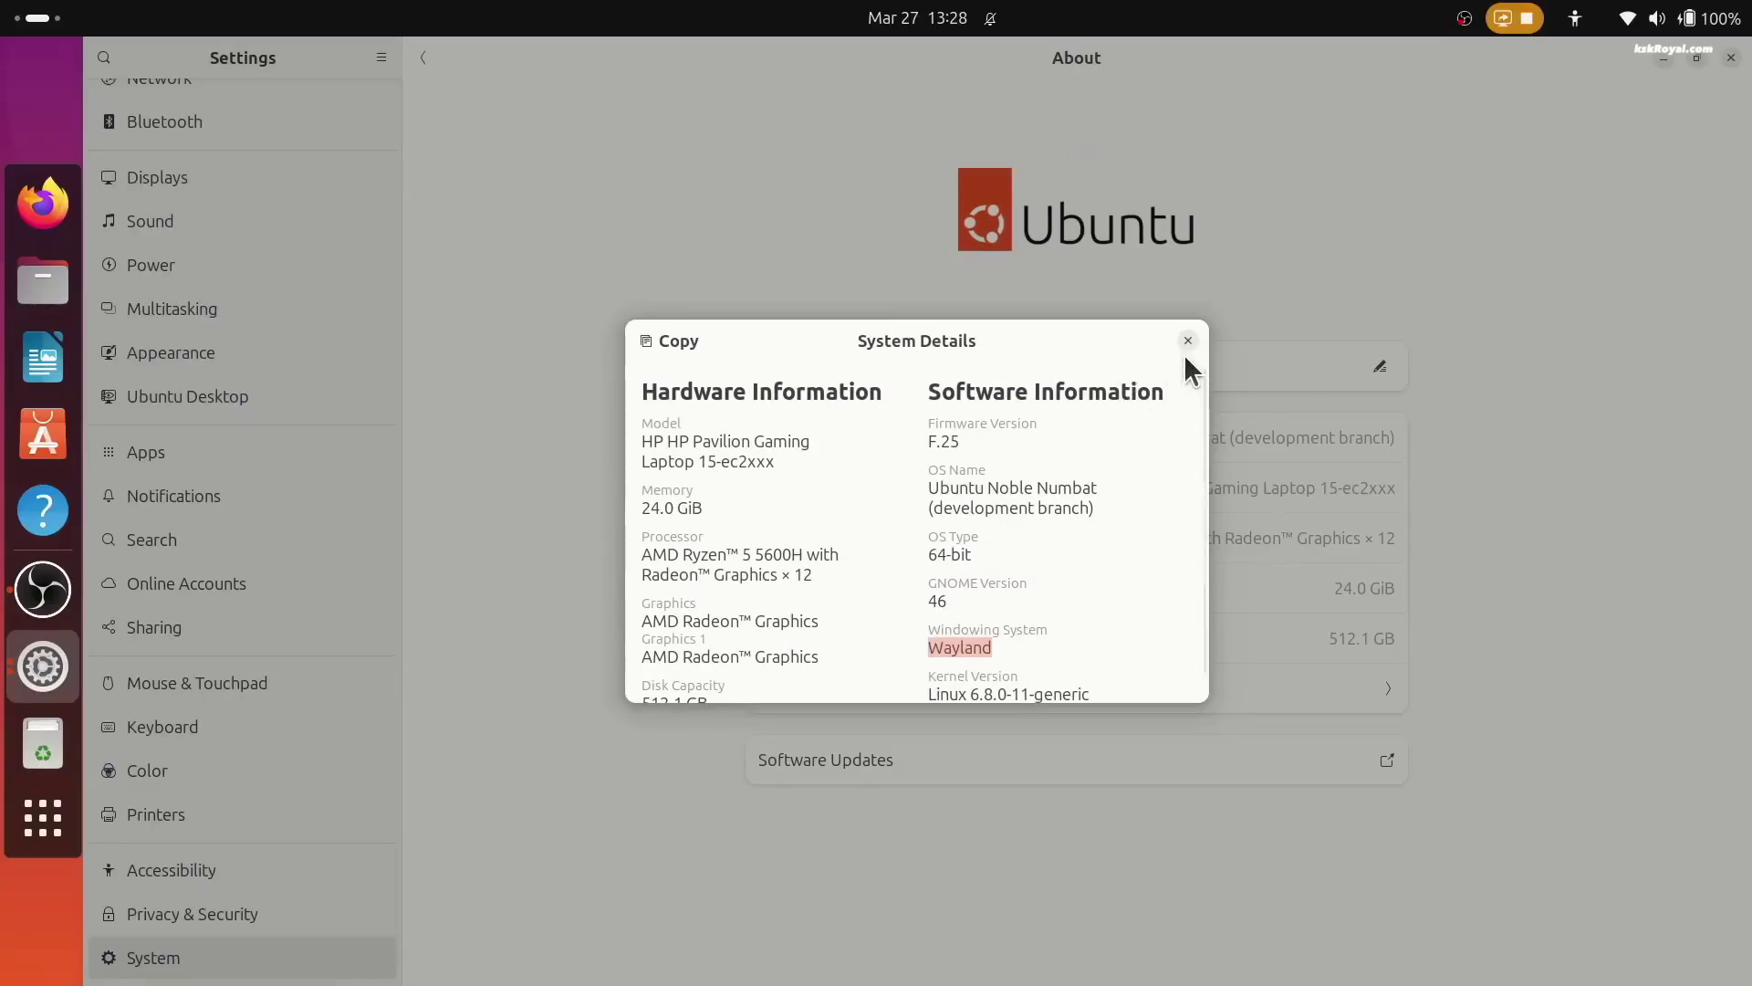
click(1187, 340)
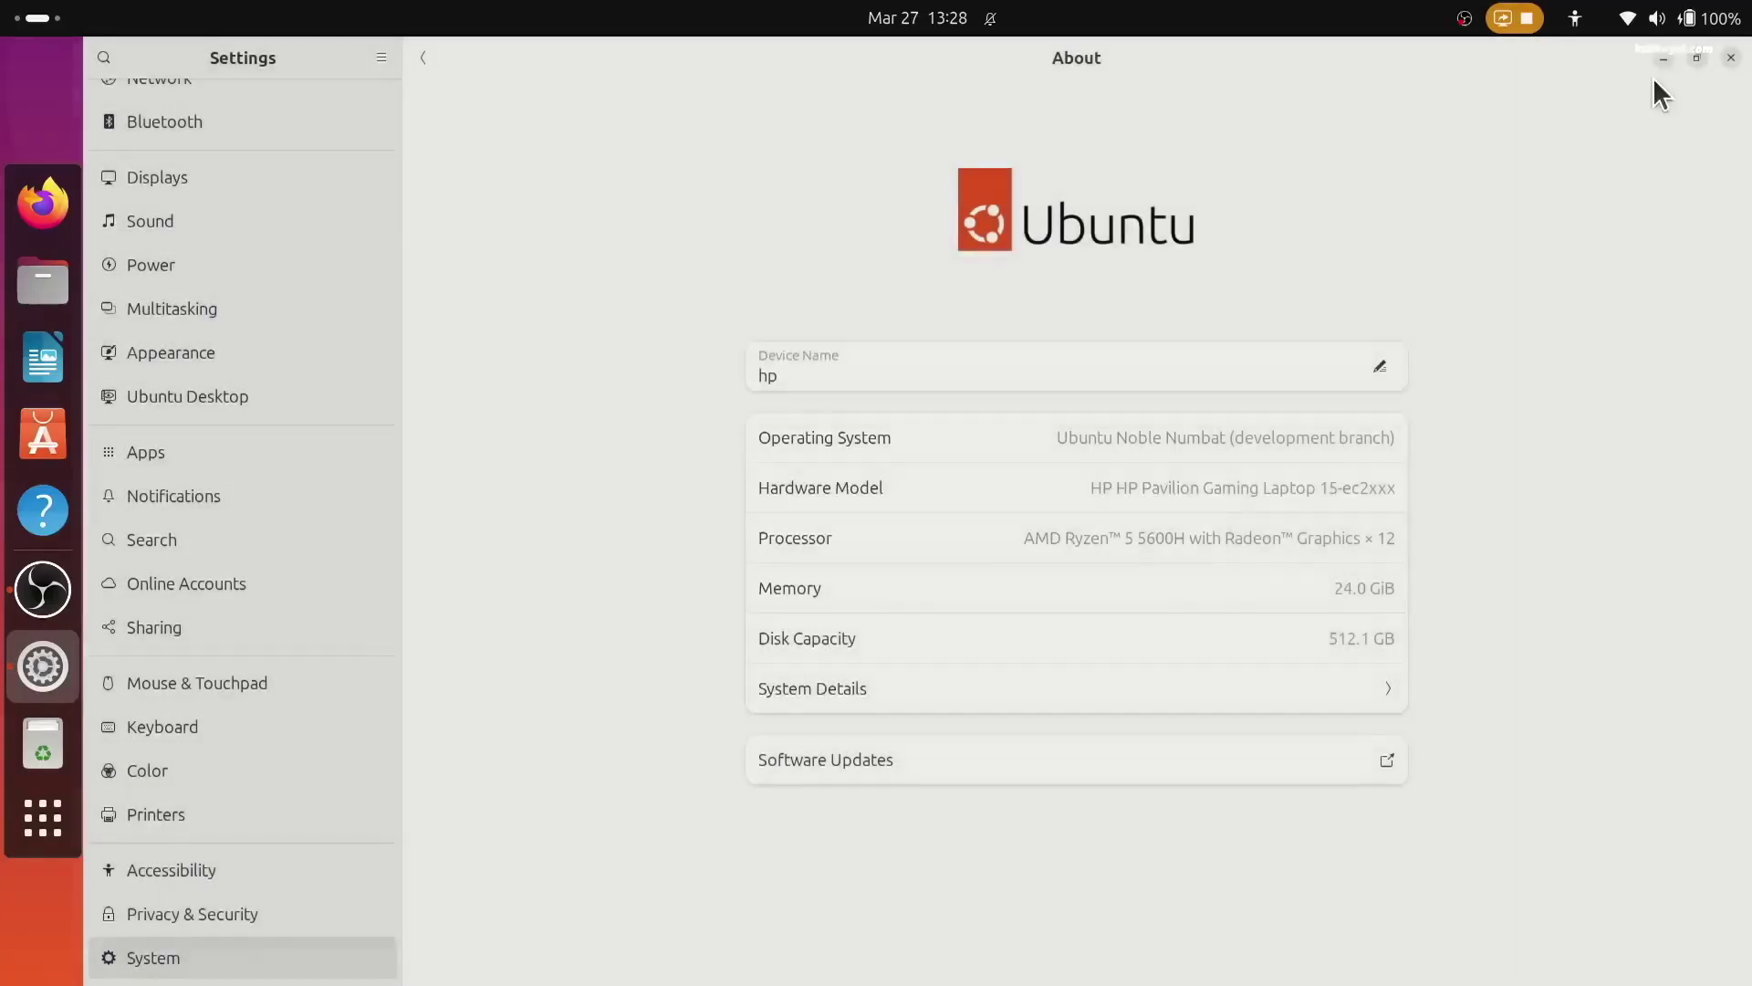
click(1664, 57)
click(26, 685)
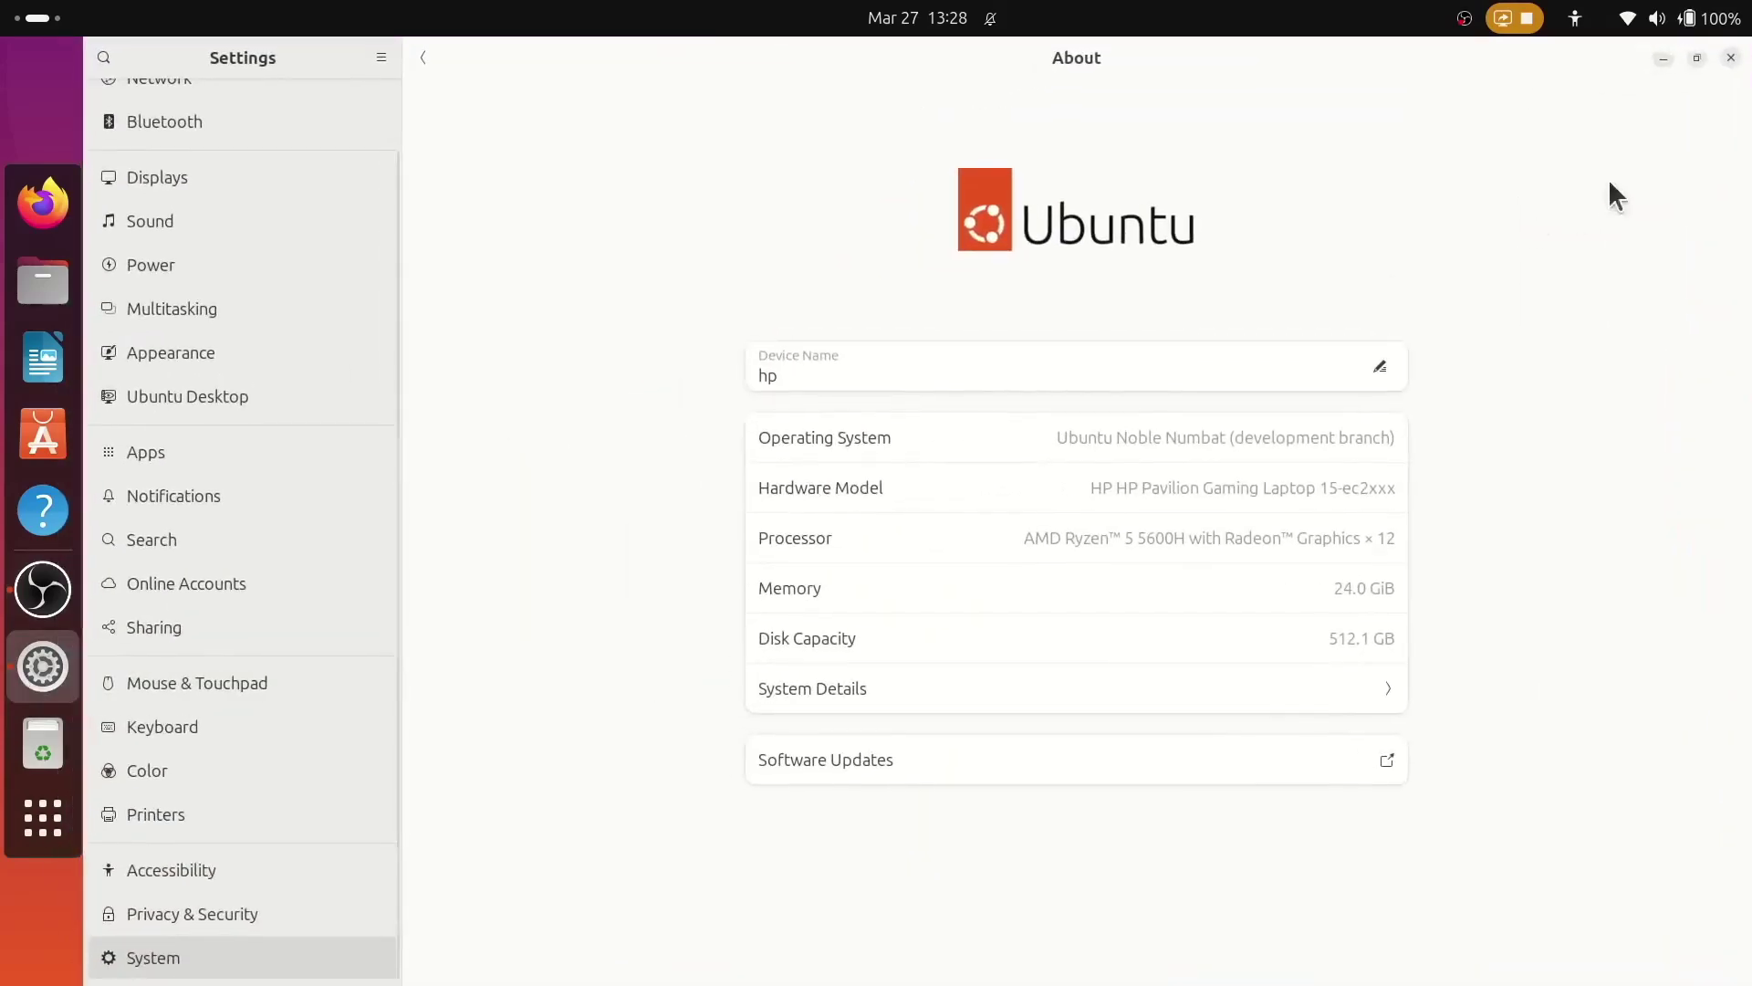
click(1664, 58)
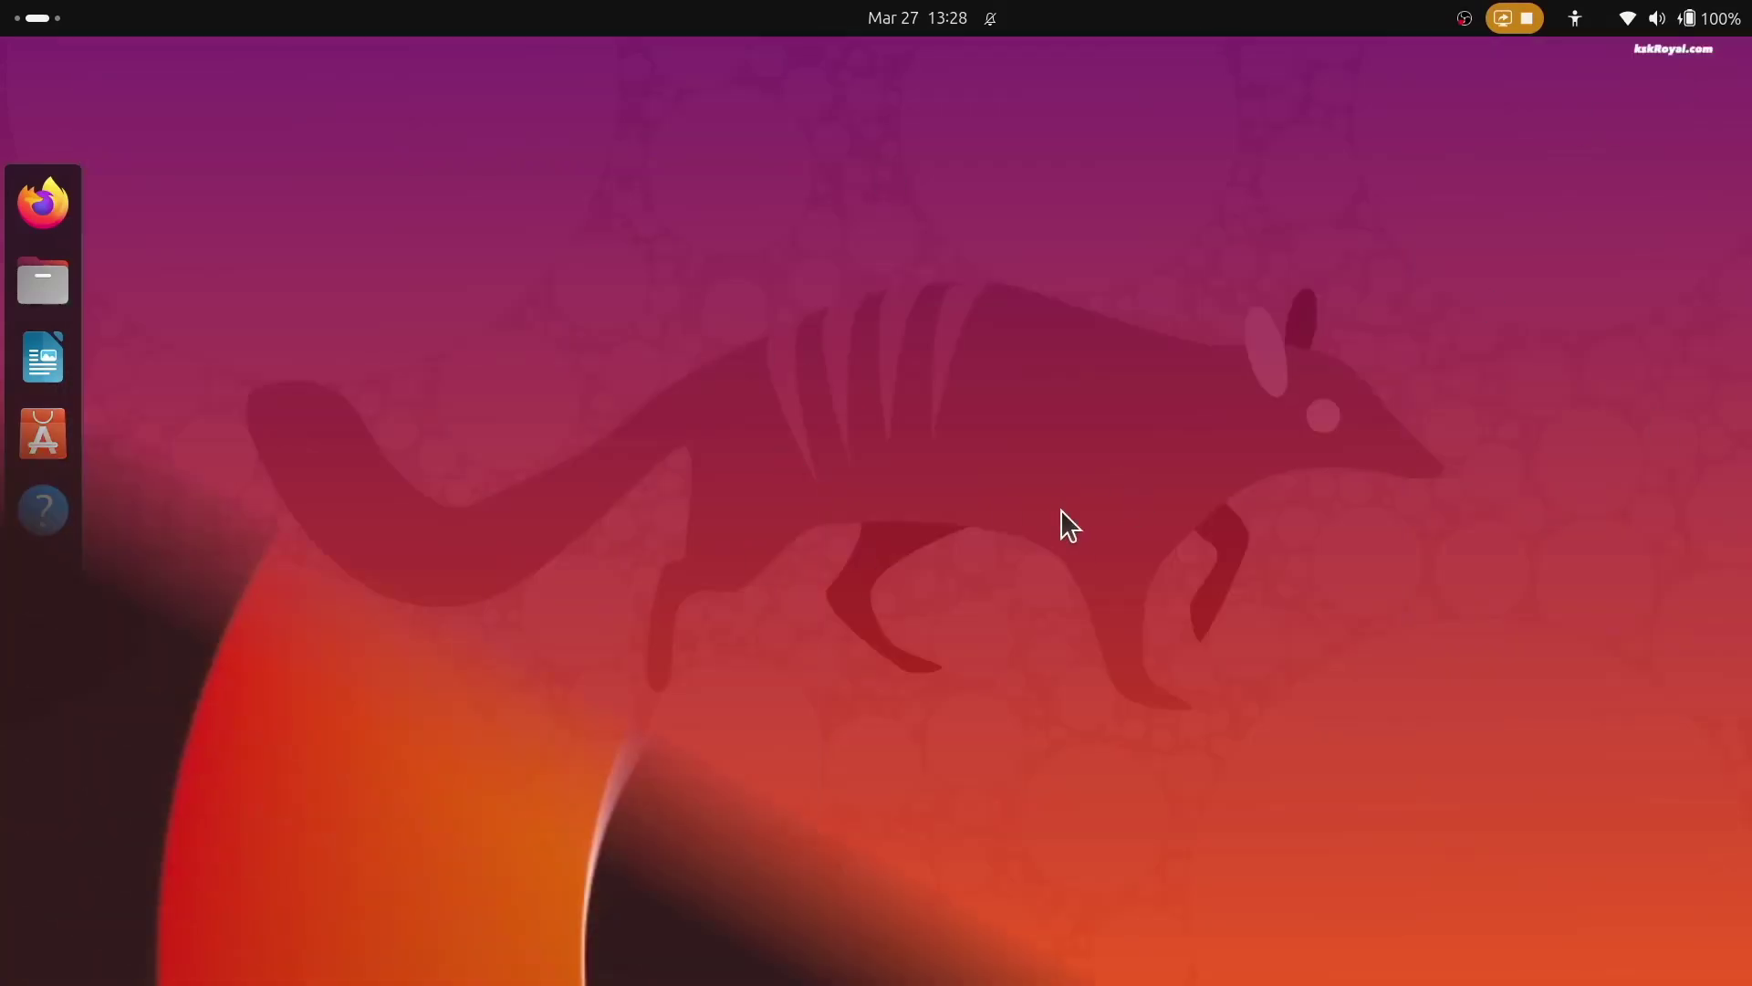
Step: Take a full-screen screenshot with Print Screen
key(Print)
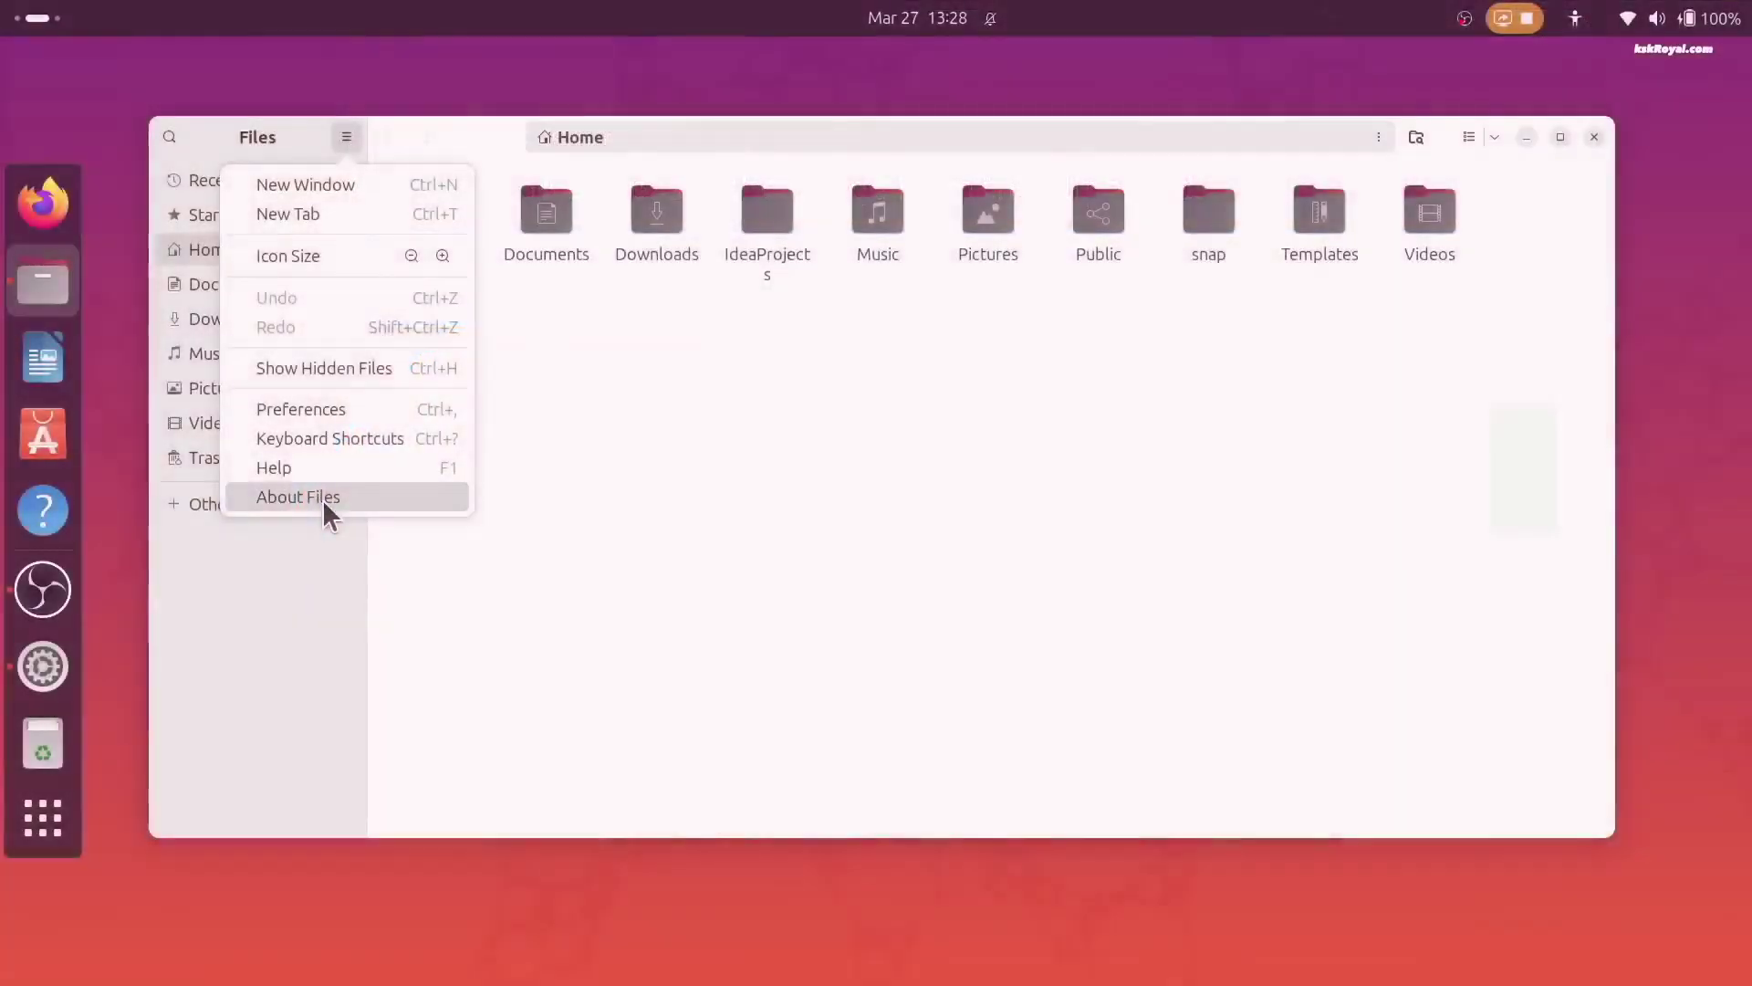
Step: Check the About Files version details, then search all locations for '.png'
click(321, 500)
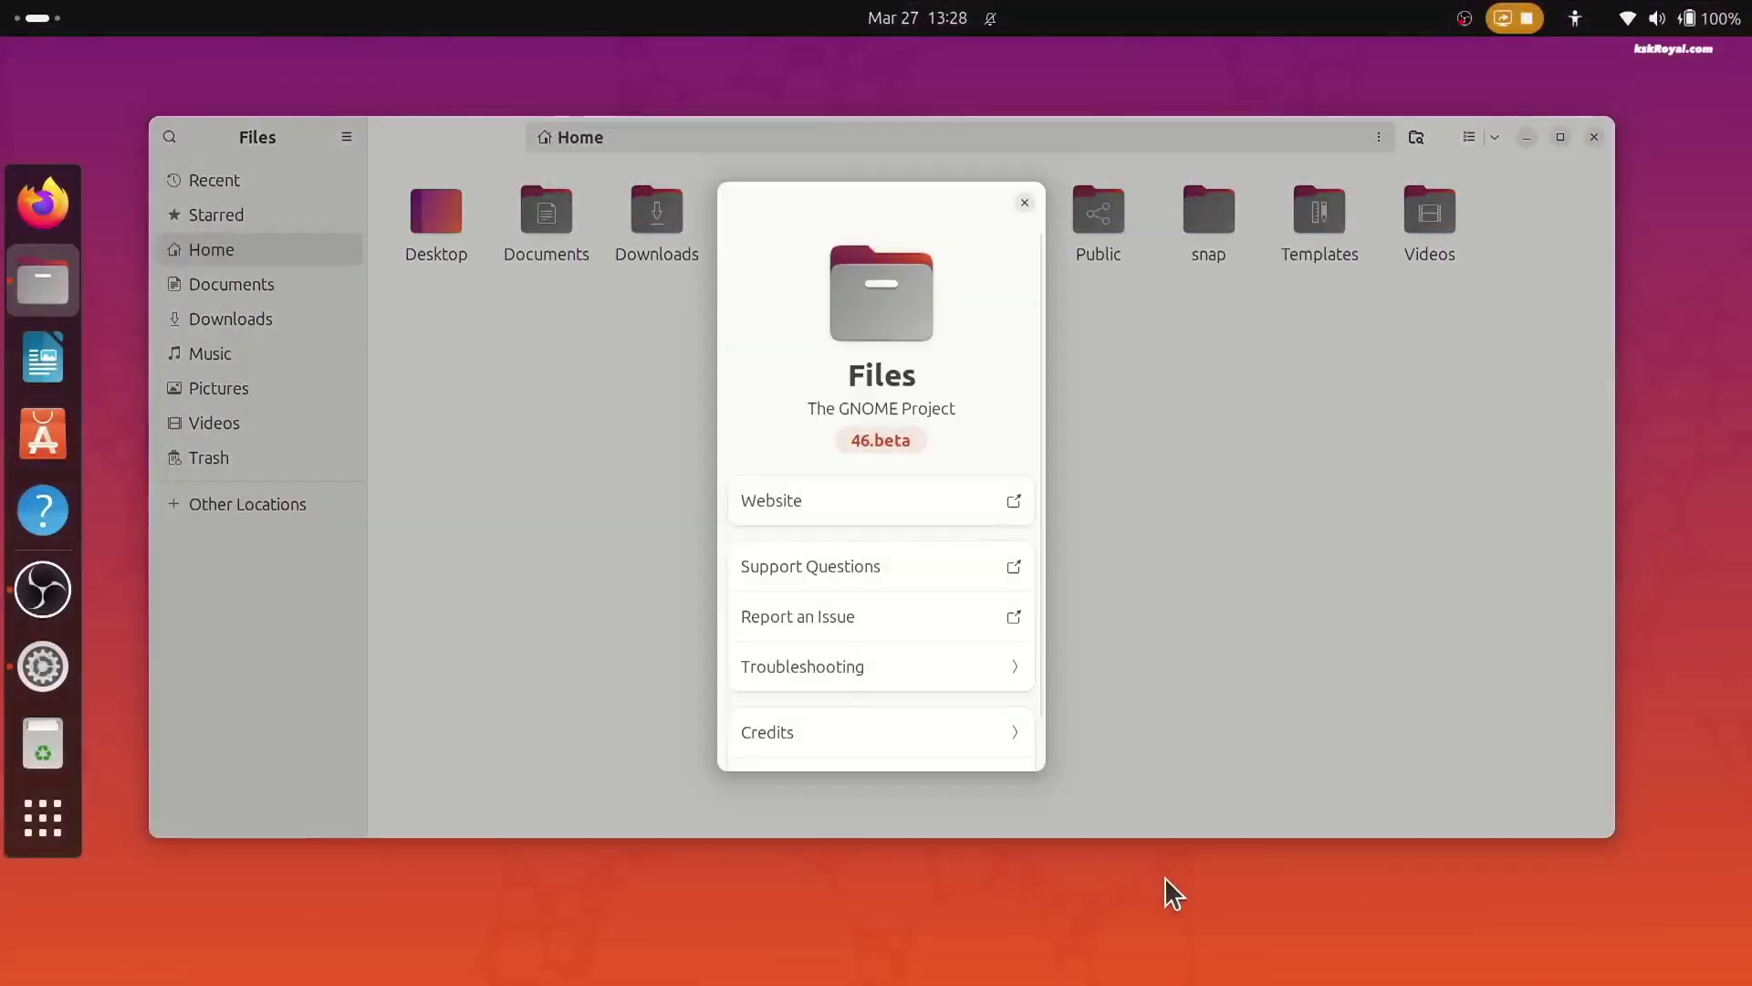
scroll(877, 581, down, 1)
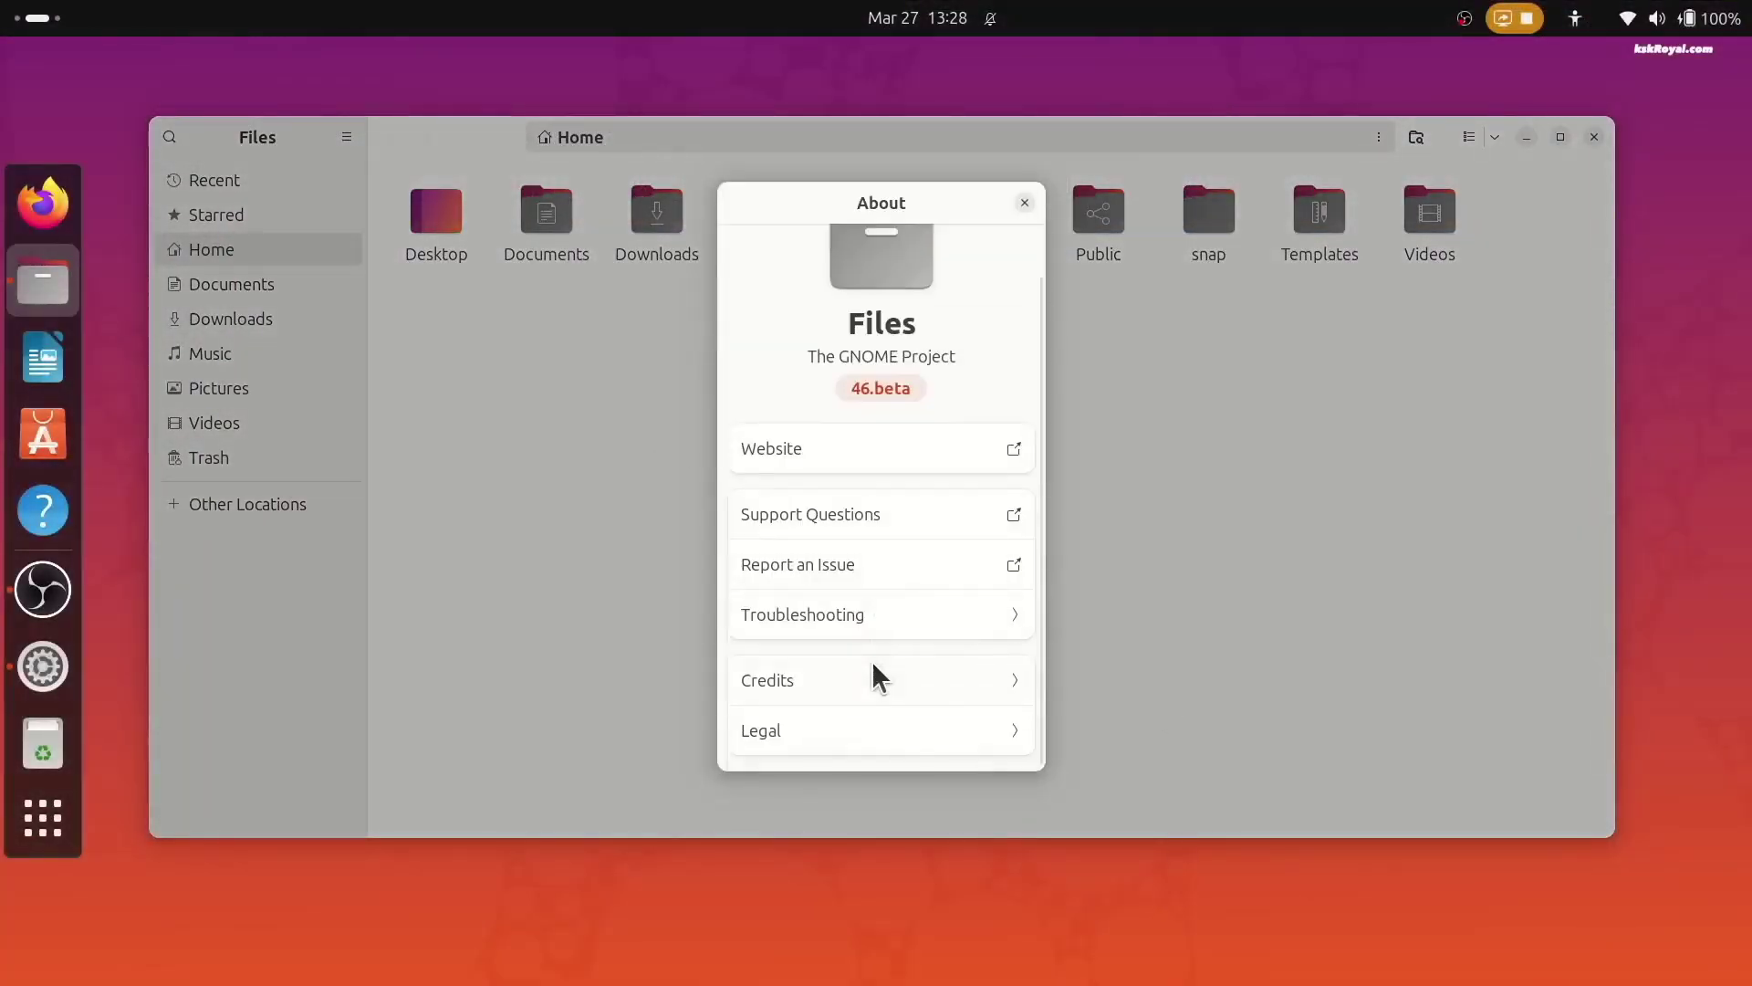
scroll(882, 630, up, 1)
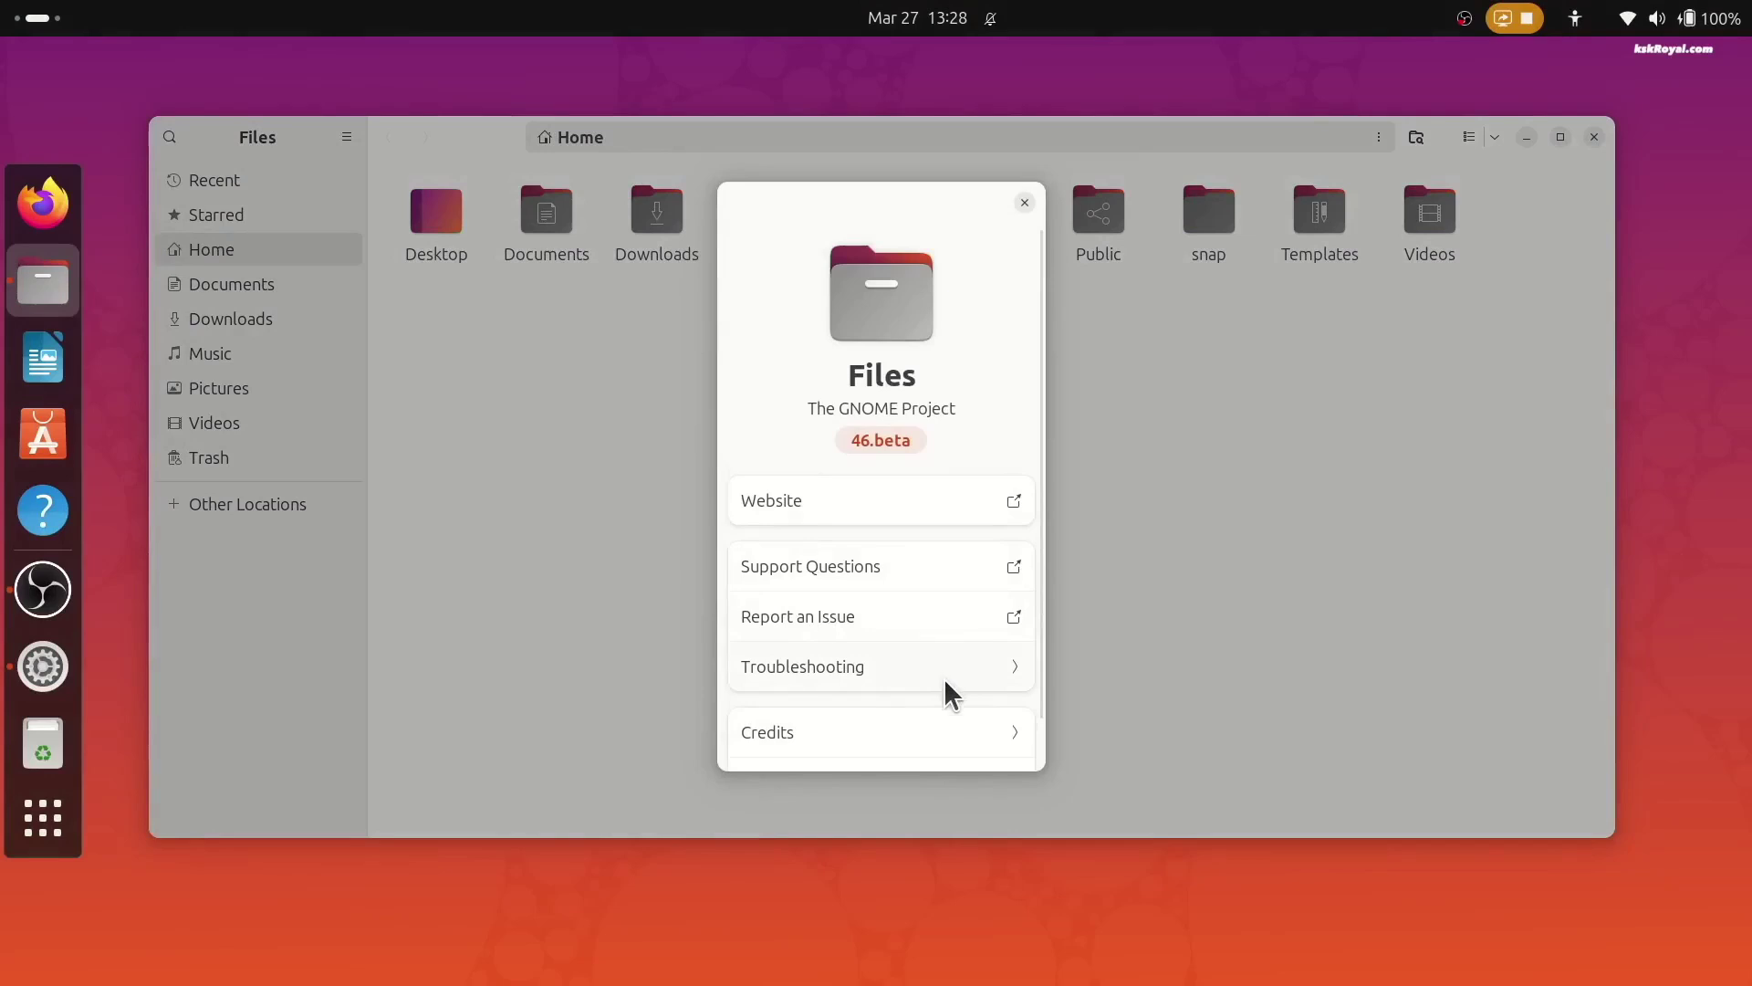
click(1023, 204)
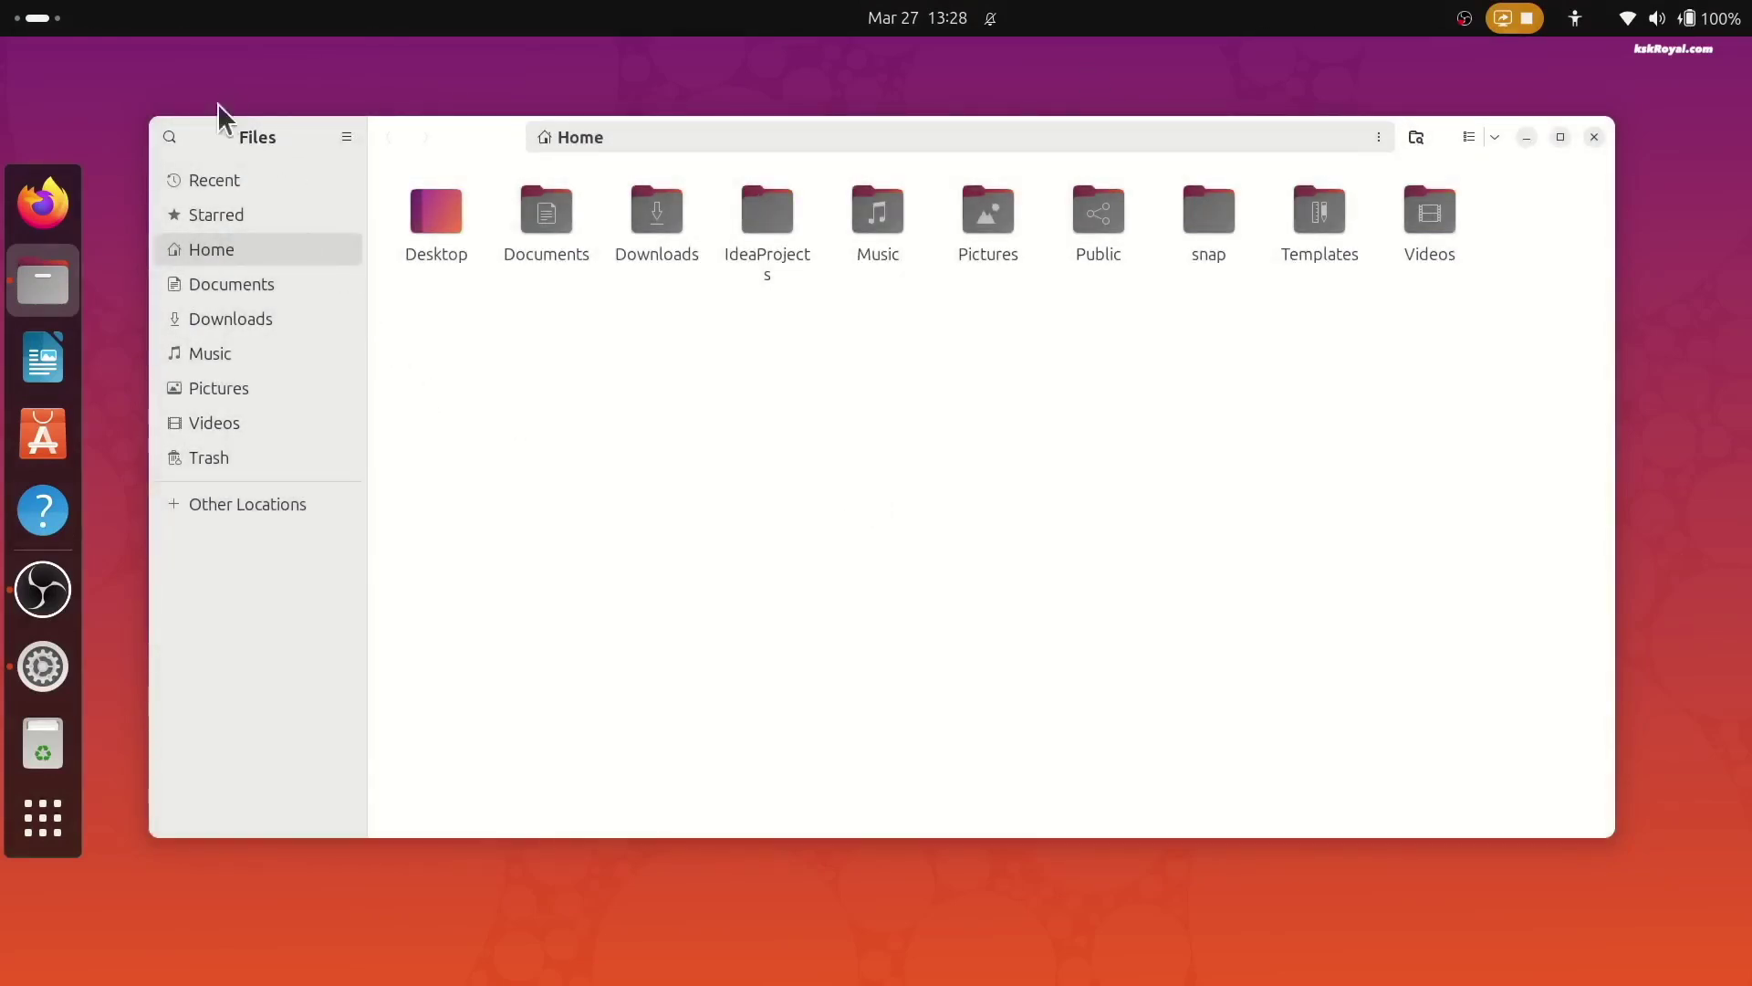
click(170, 137)
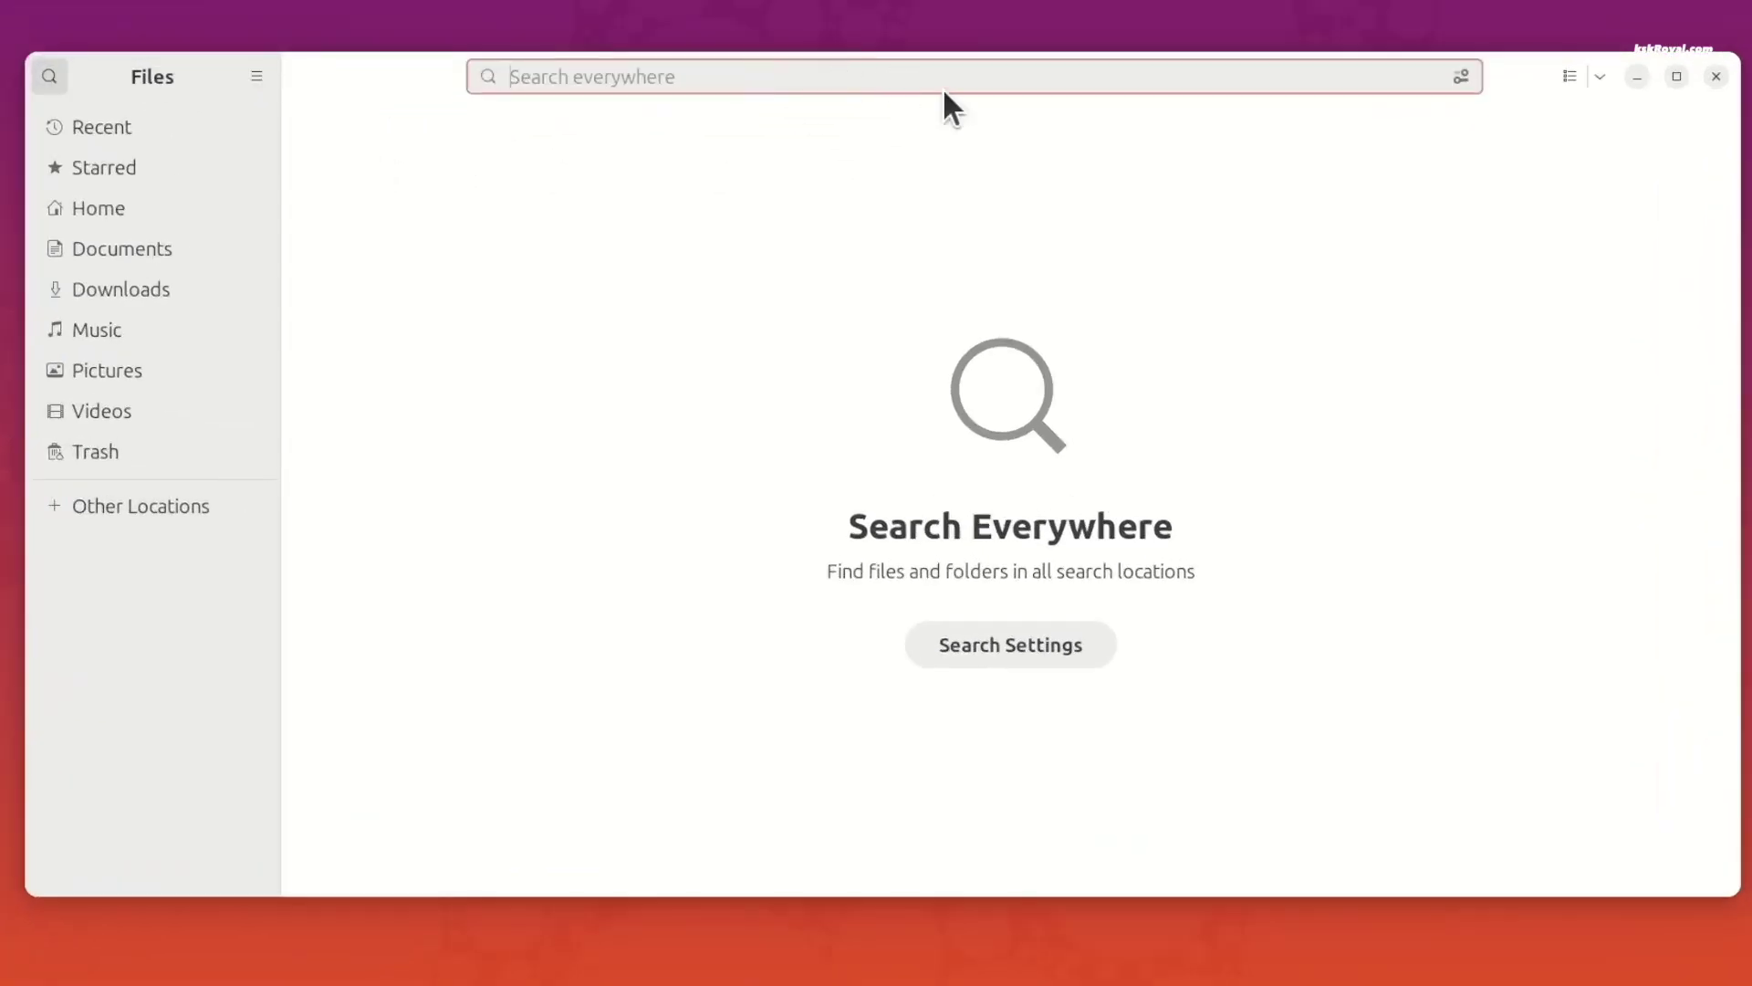
text(.png)
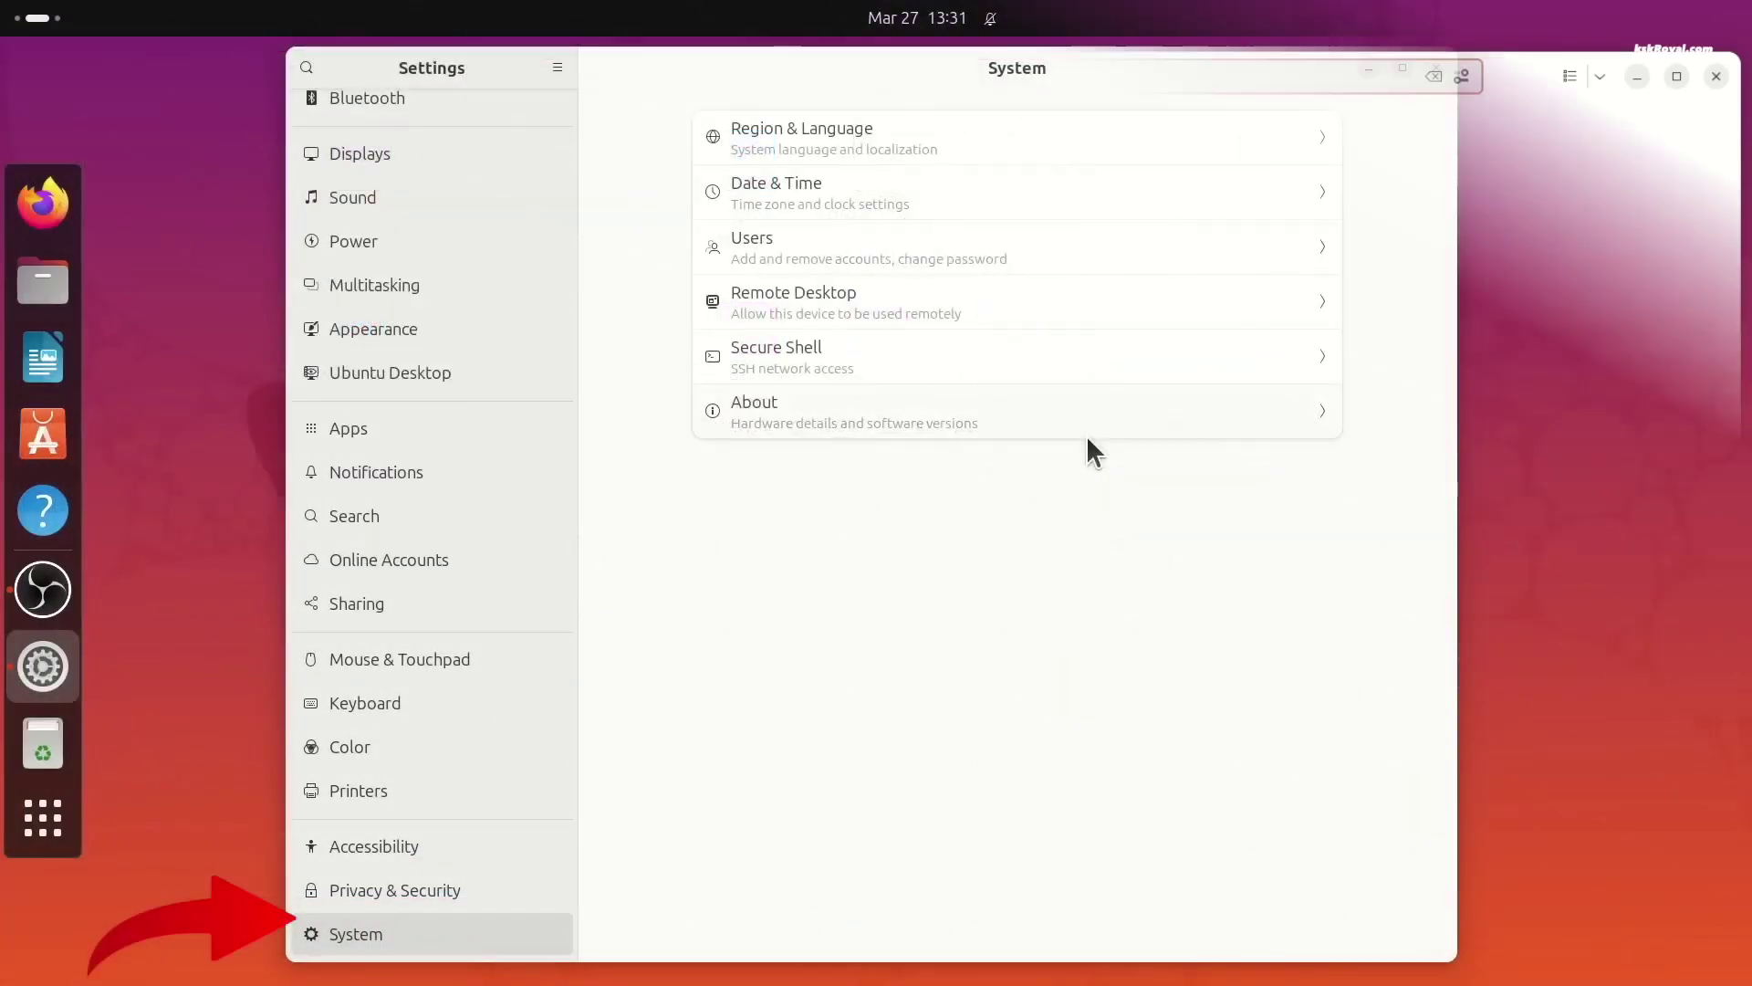
Step: Peek at Region & Language, then open About > System Details showing GNOME 46 and kernel 6.8.0-11-generic
click(968, 159)
click(593, 69)
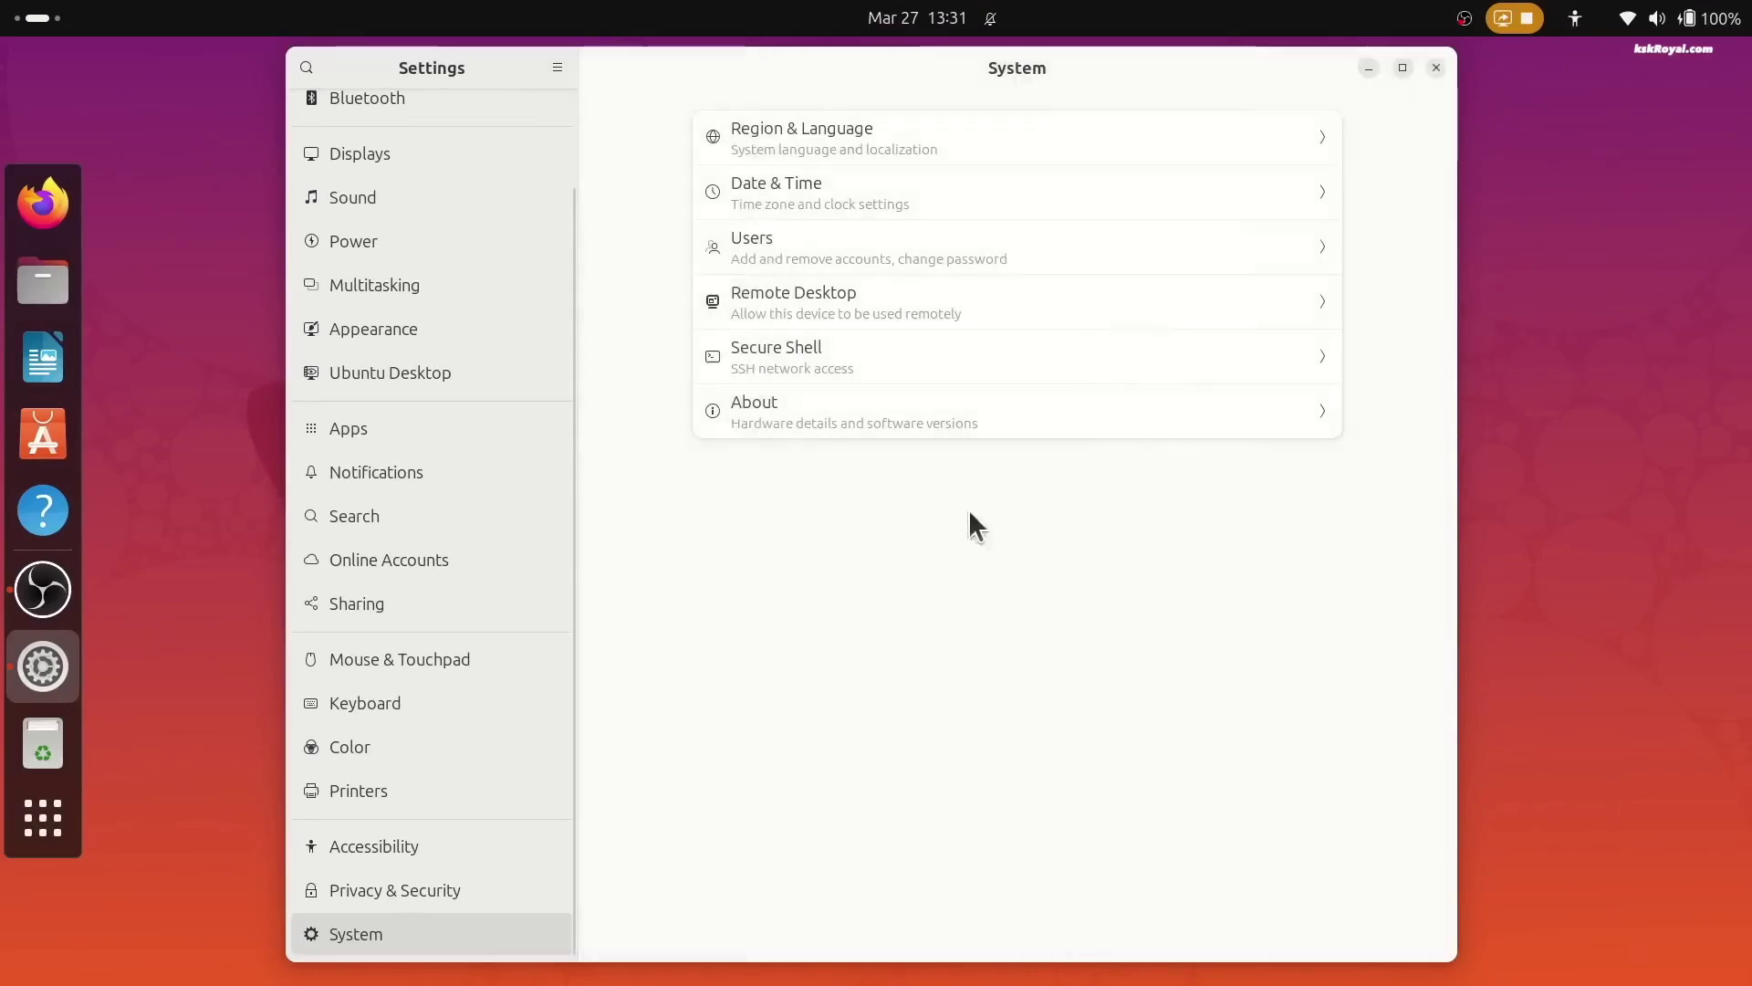
click(1198, 422)
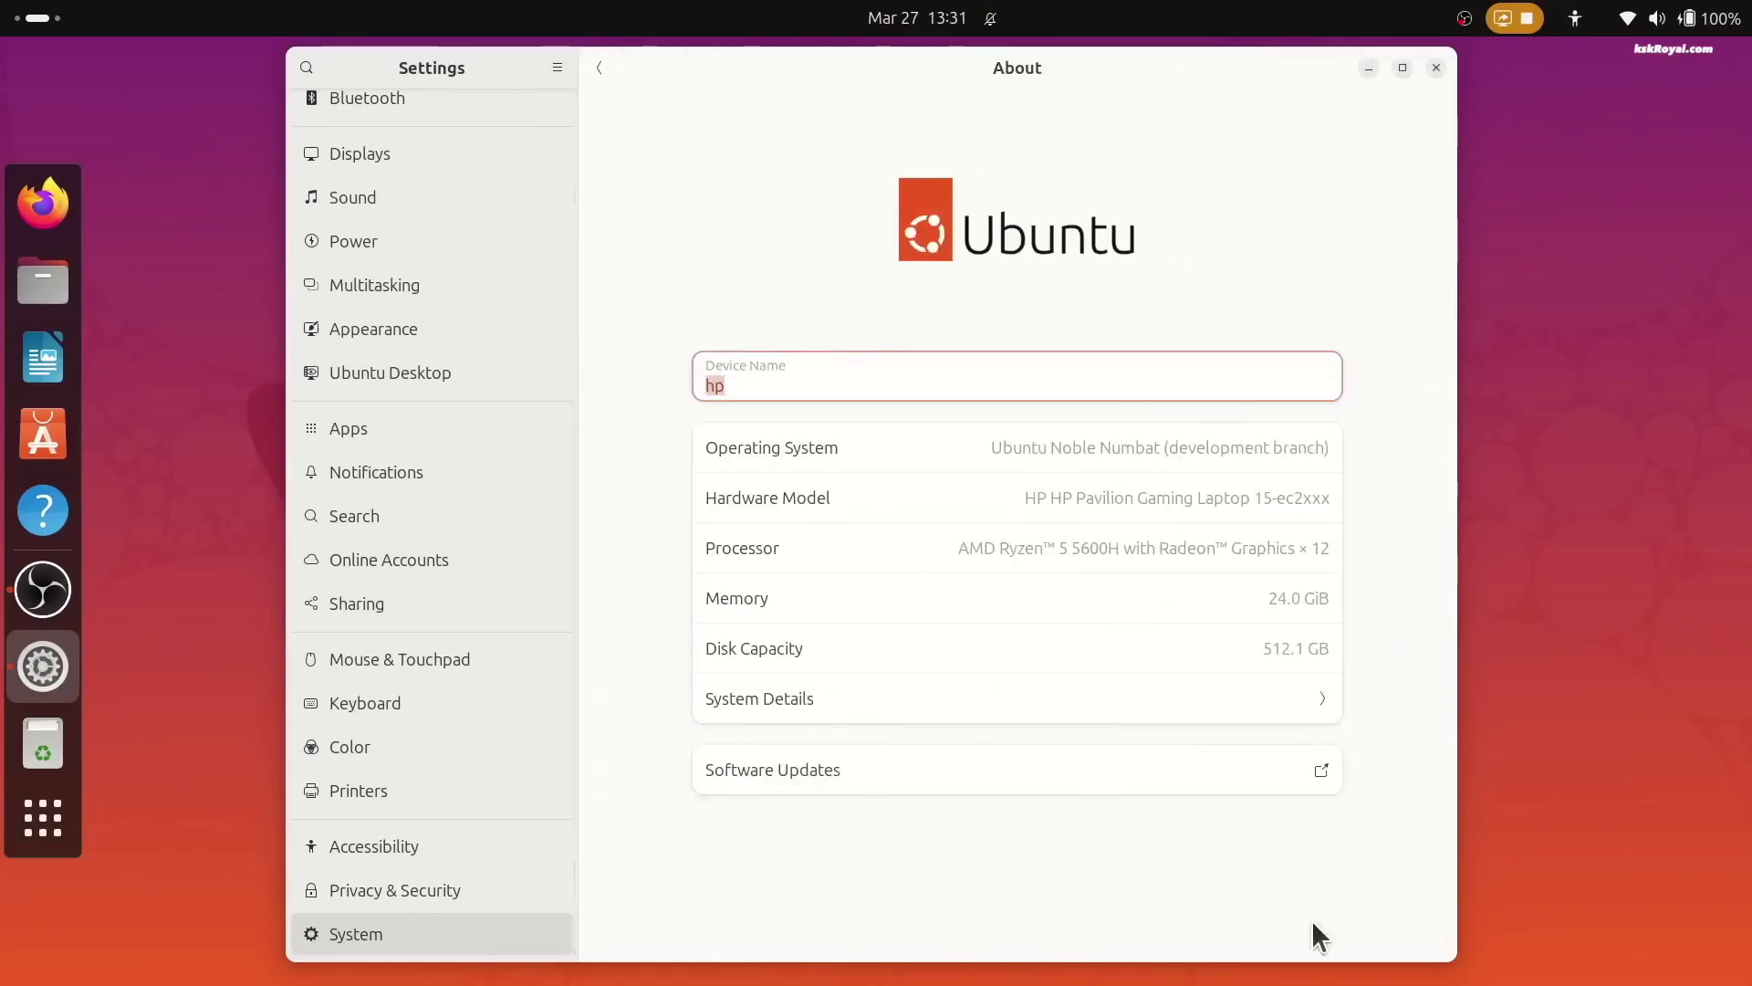
click(1095, 699)
scroll(902, 571, down, 1)
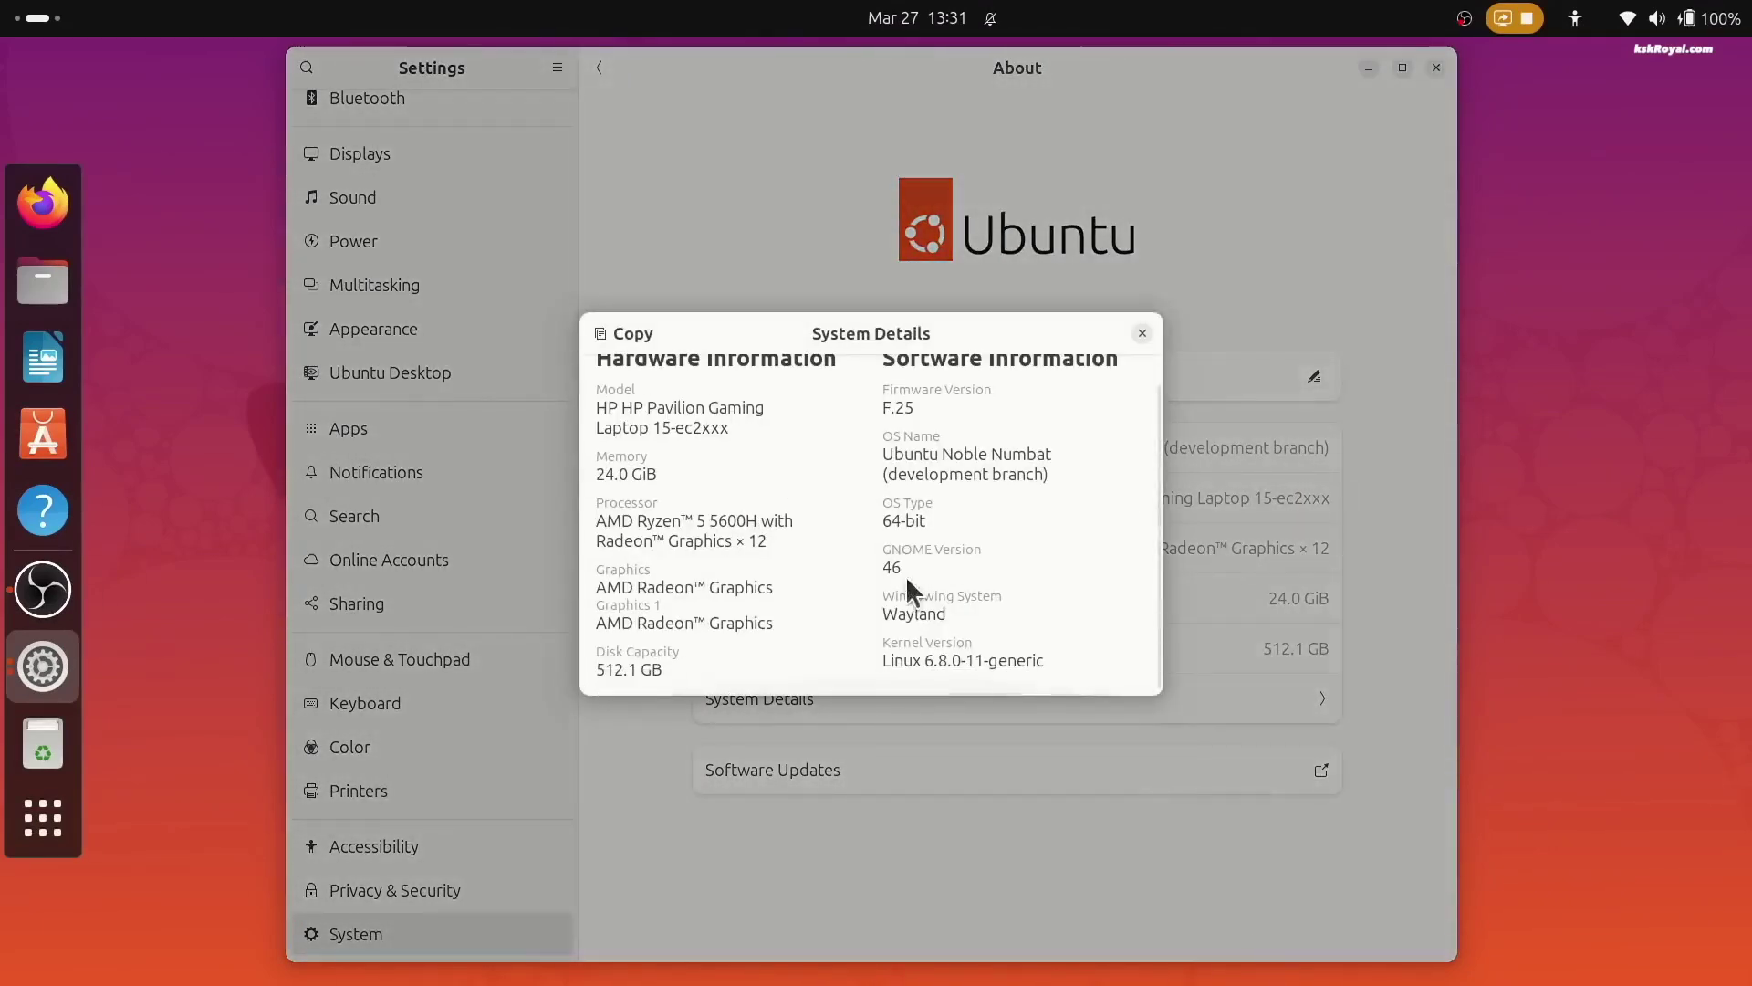
scroll(774, 600, up, 1)
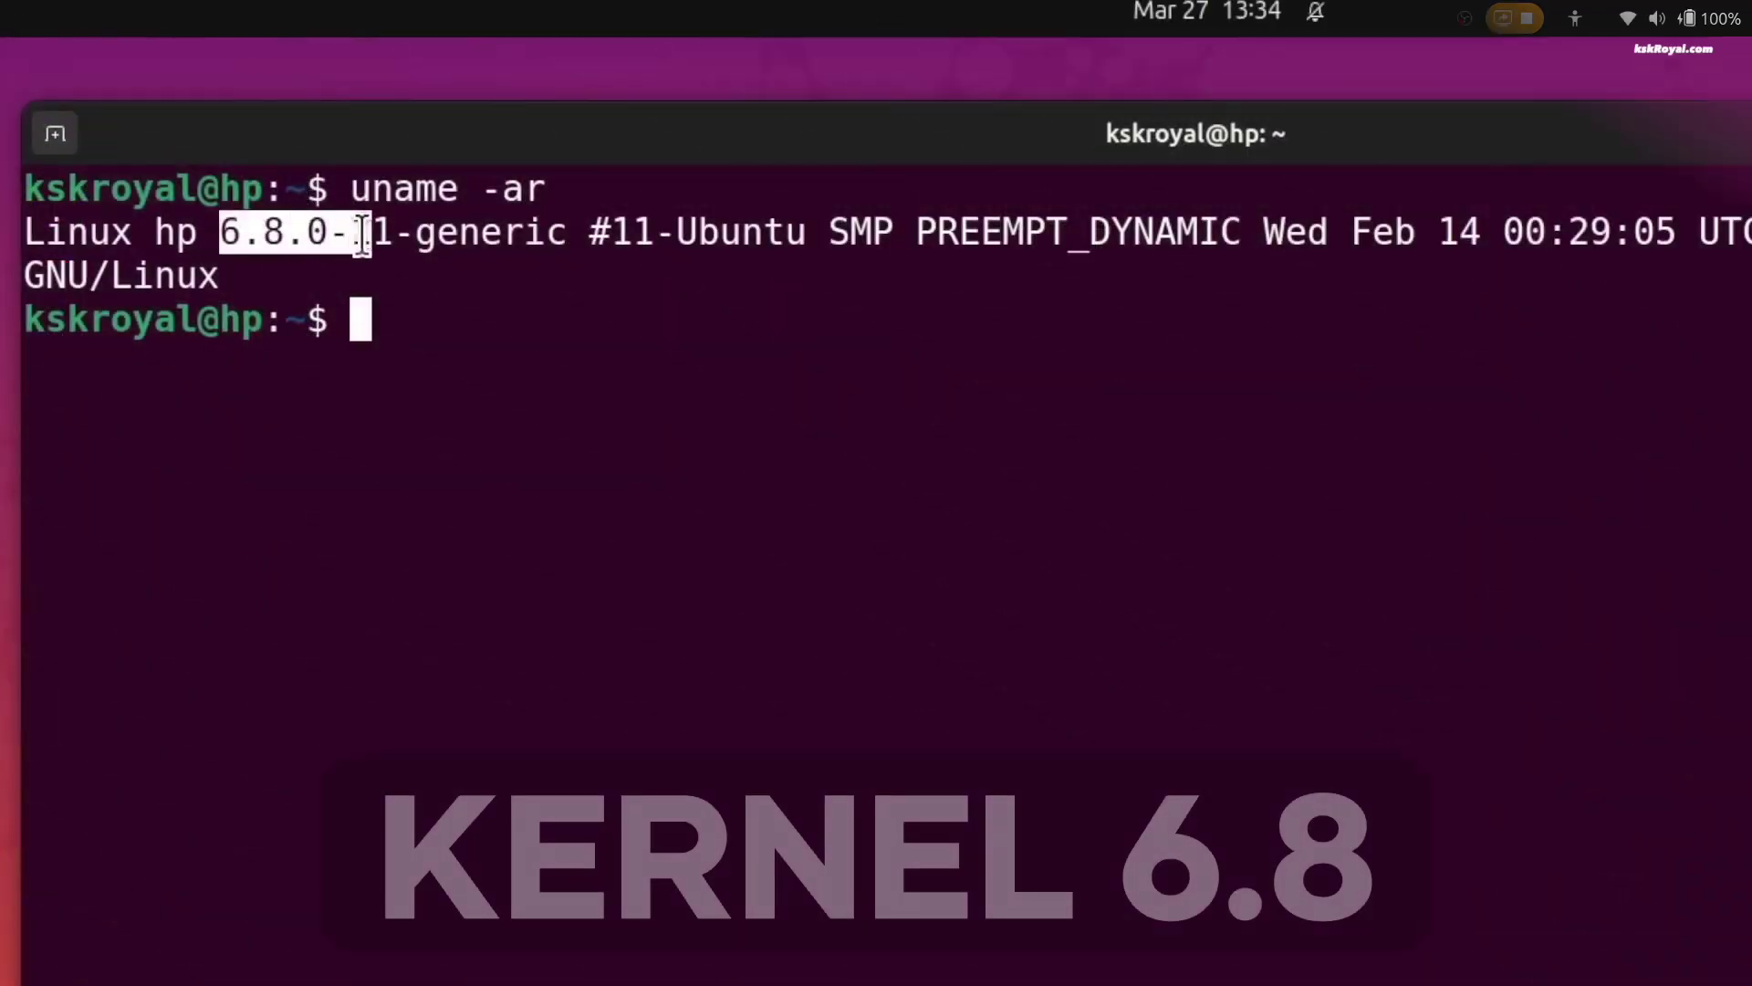
Step: Highlight kernel 6.8.0-11-generic in the uname output and run sudo apt install linux-headers-$(uname -r)
drag(385, 231, 568, 210)
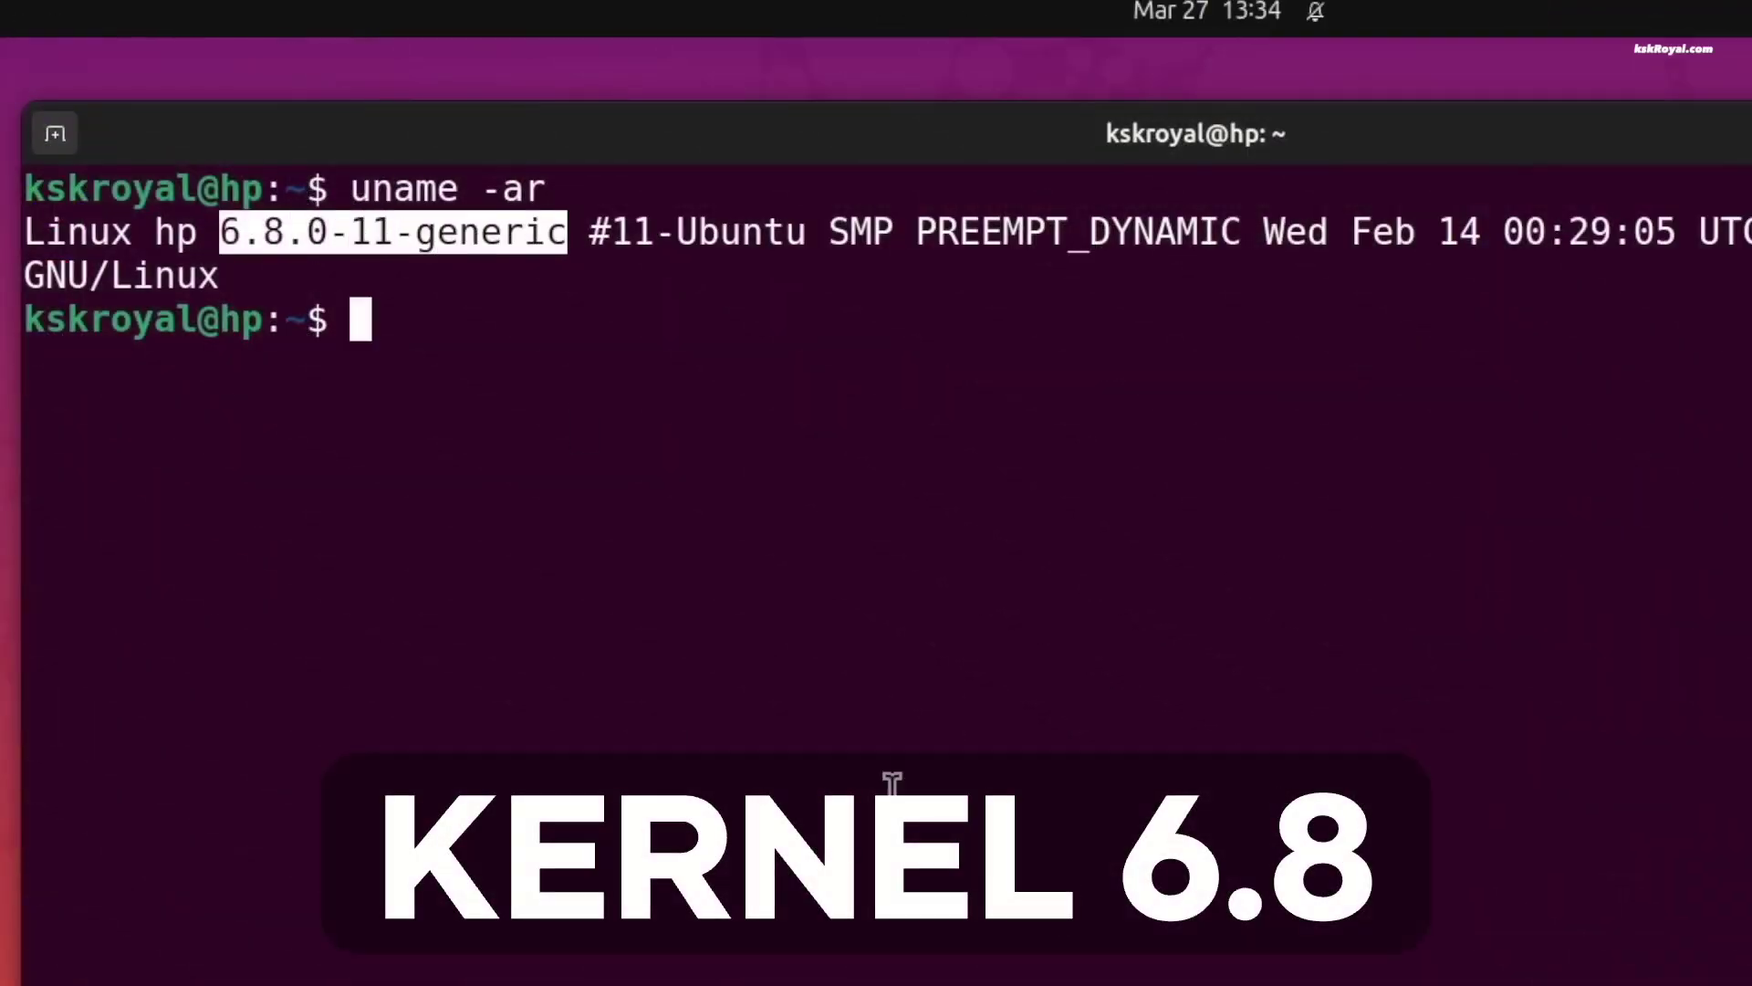
text(sudo apt install linux-headers-)
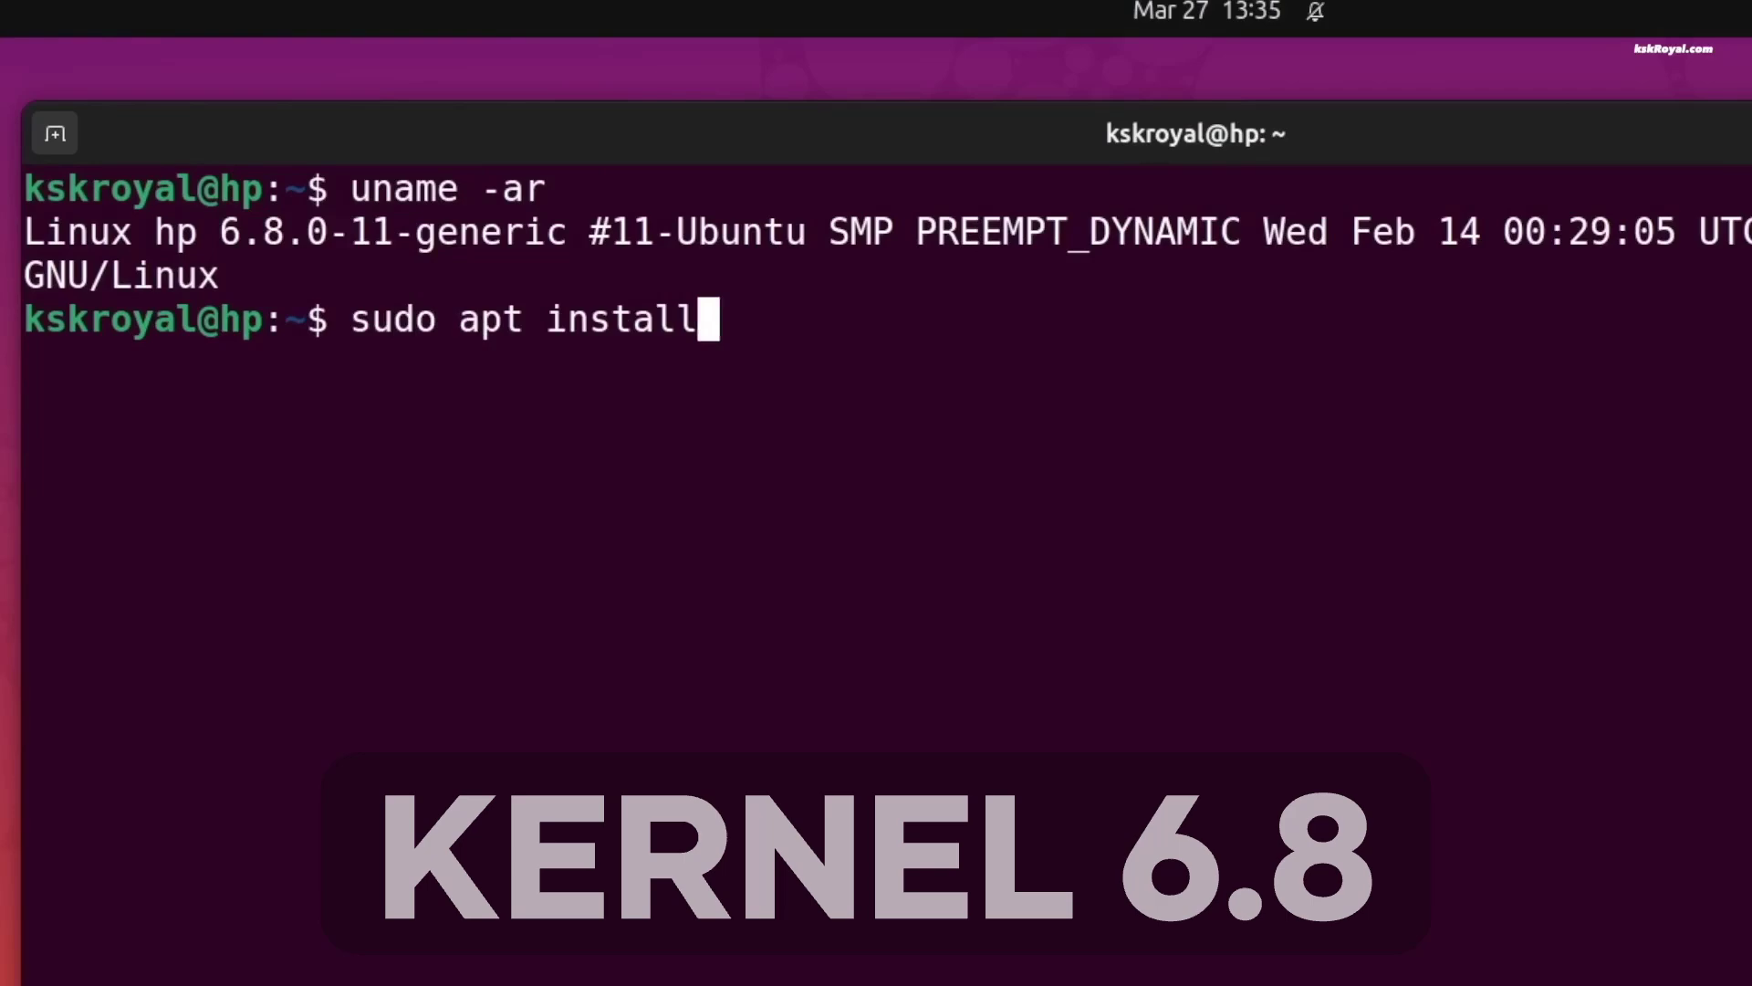
text($(uname -r))
key(Return)
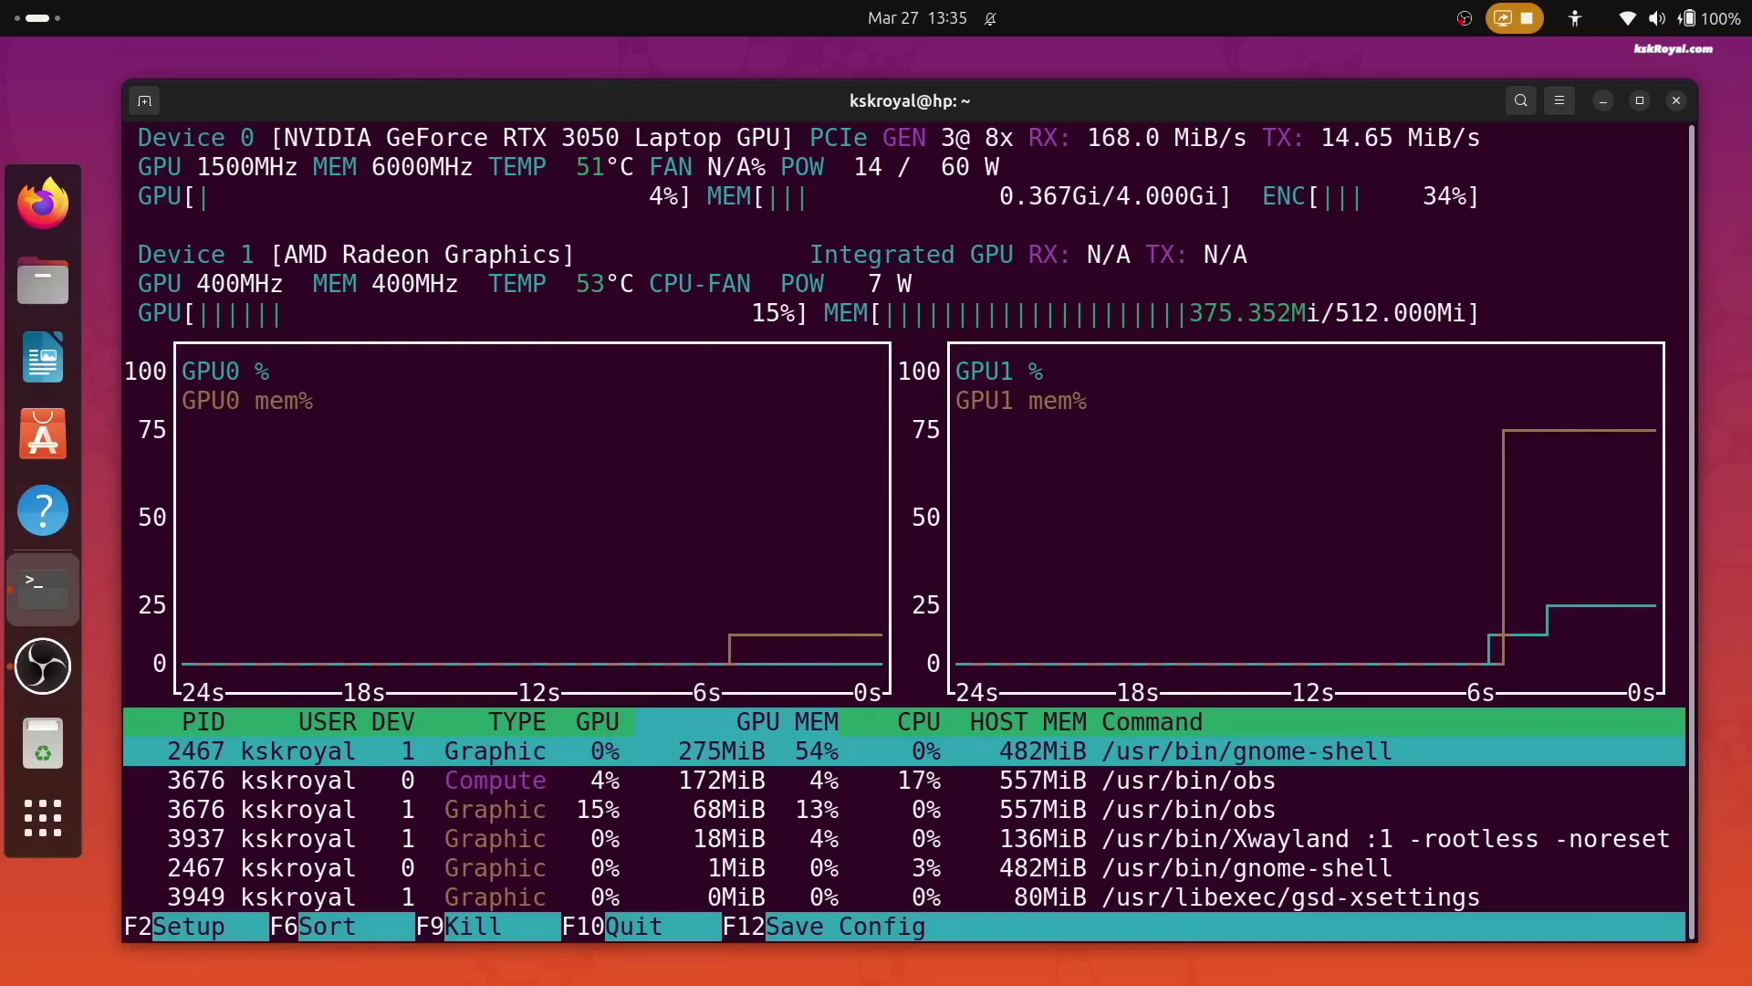
text(ste)
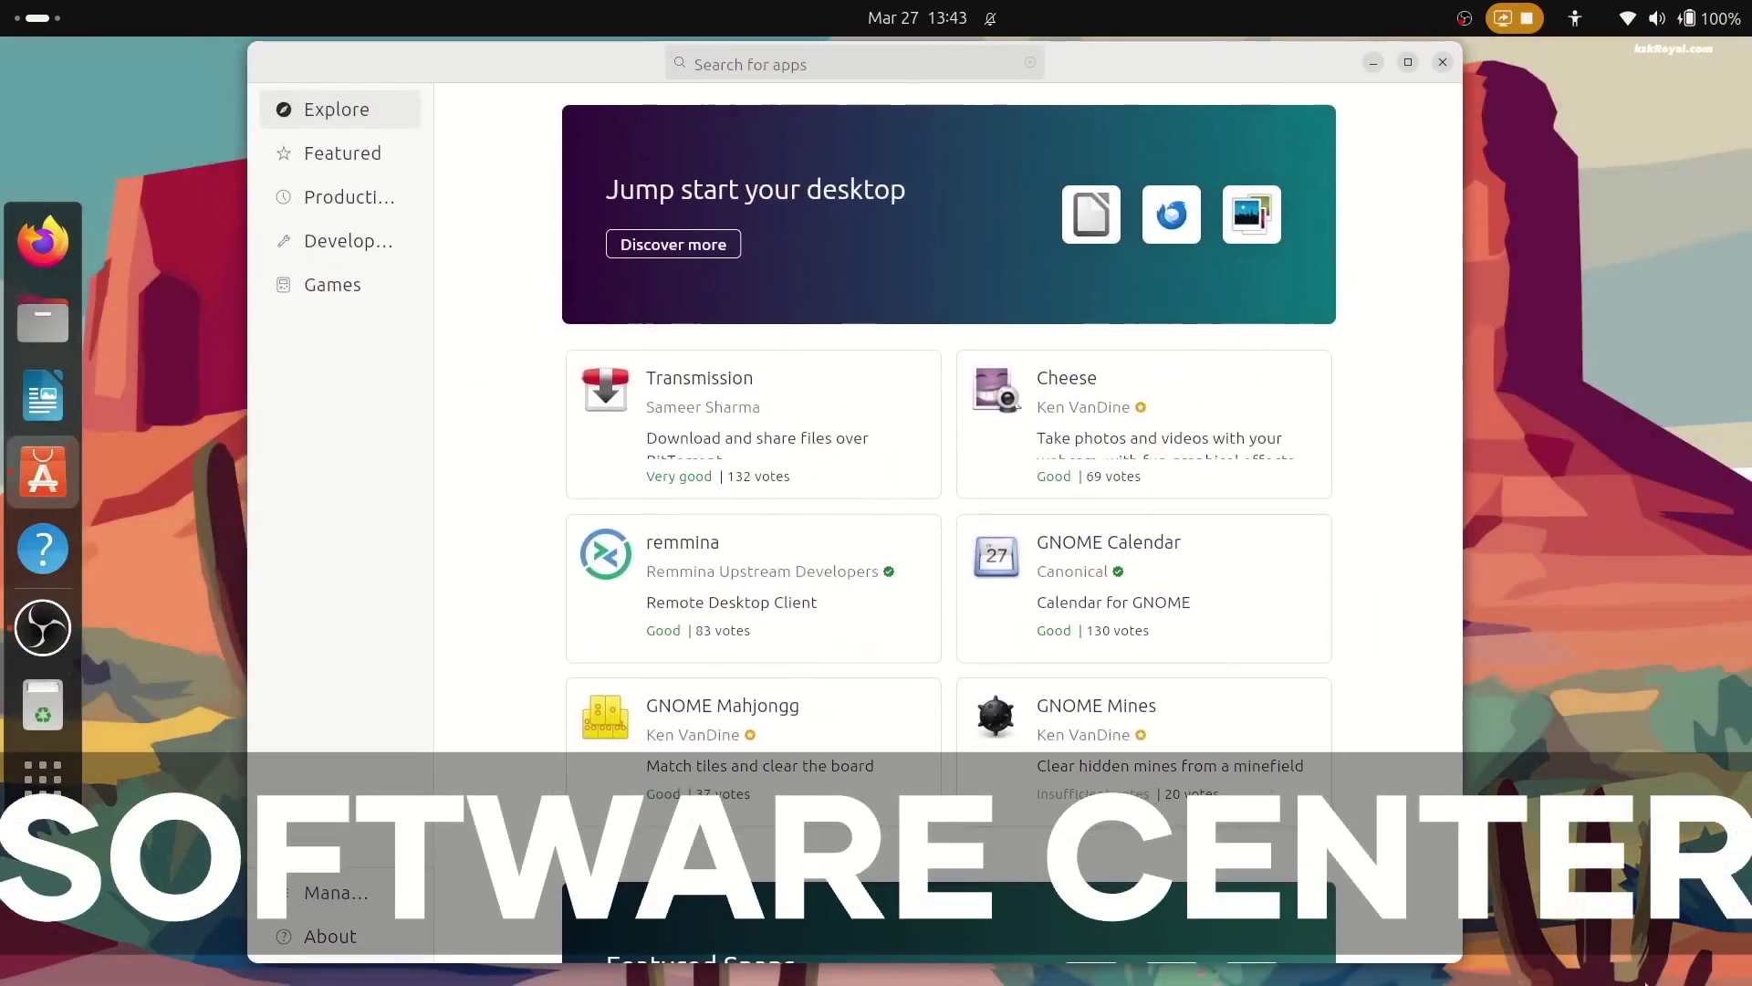
Step: Scroll through the apps on App Center's Explore page
scroll(1147, 658, down, 6)
scroll(770, 639, up, 6)
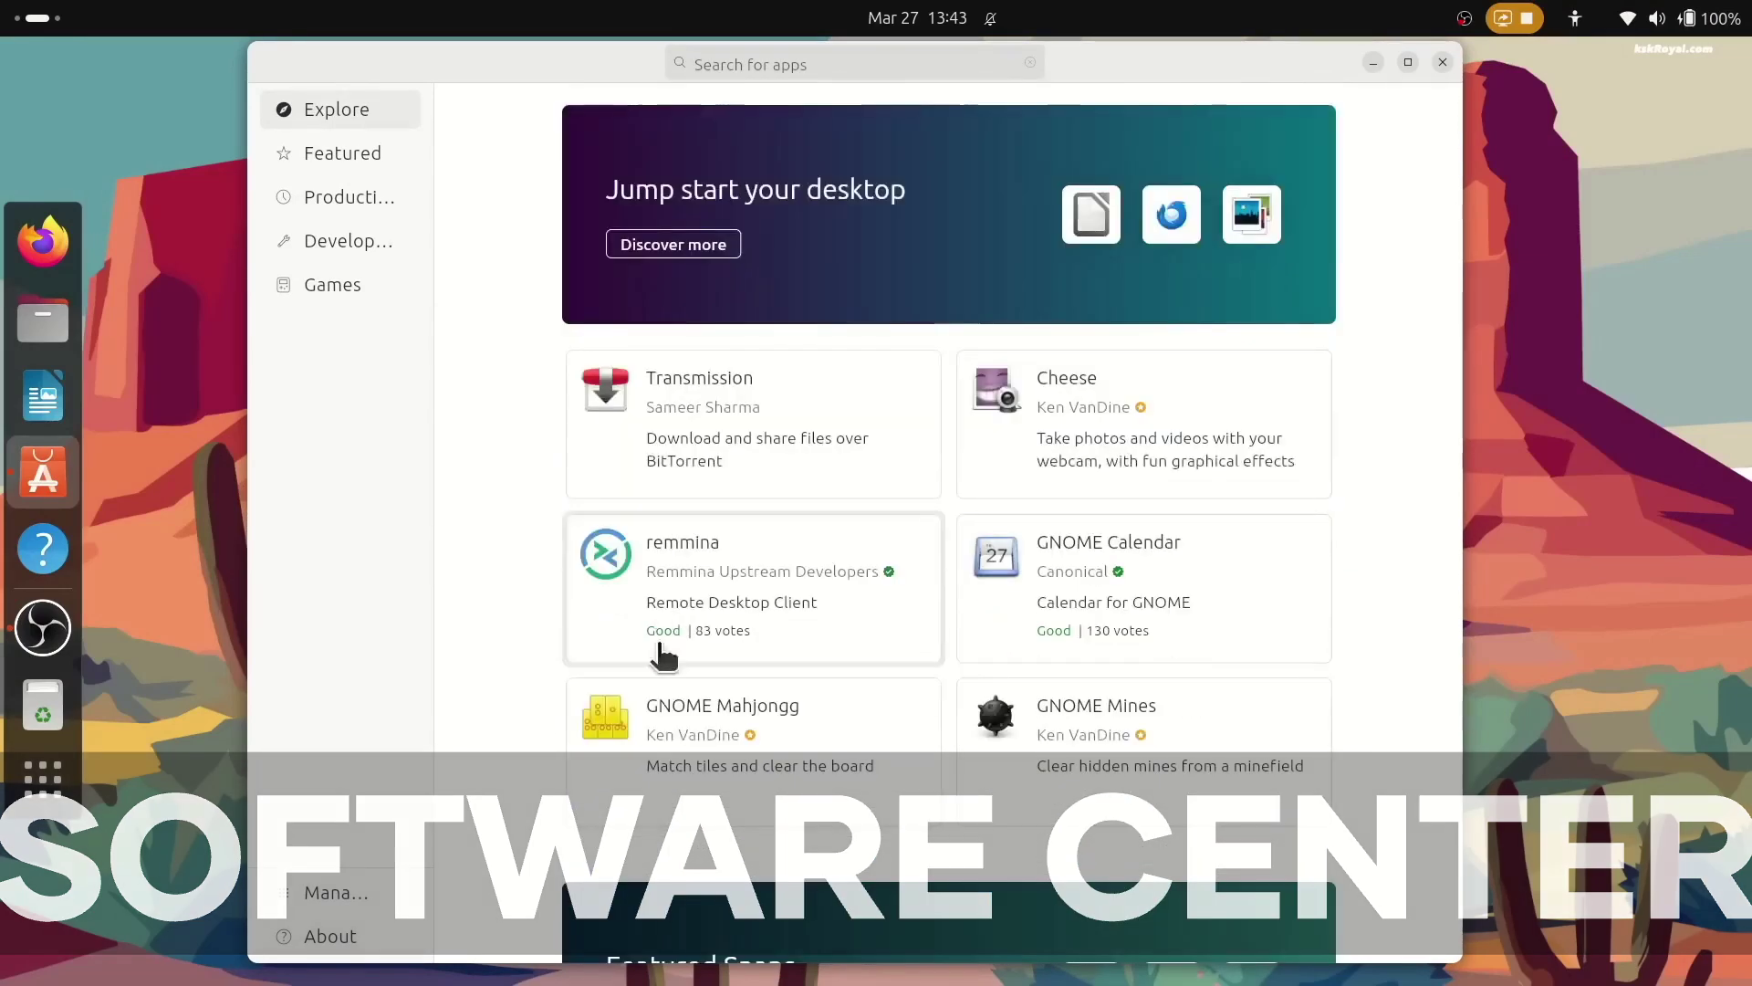
scroll(766, 707, down, 3)
scroll(765, 706, down, 5)
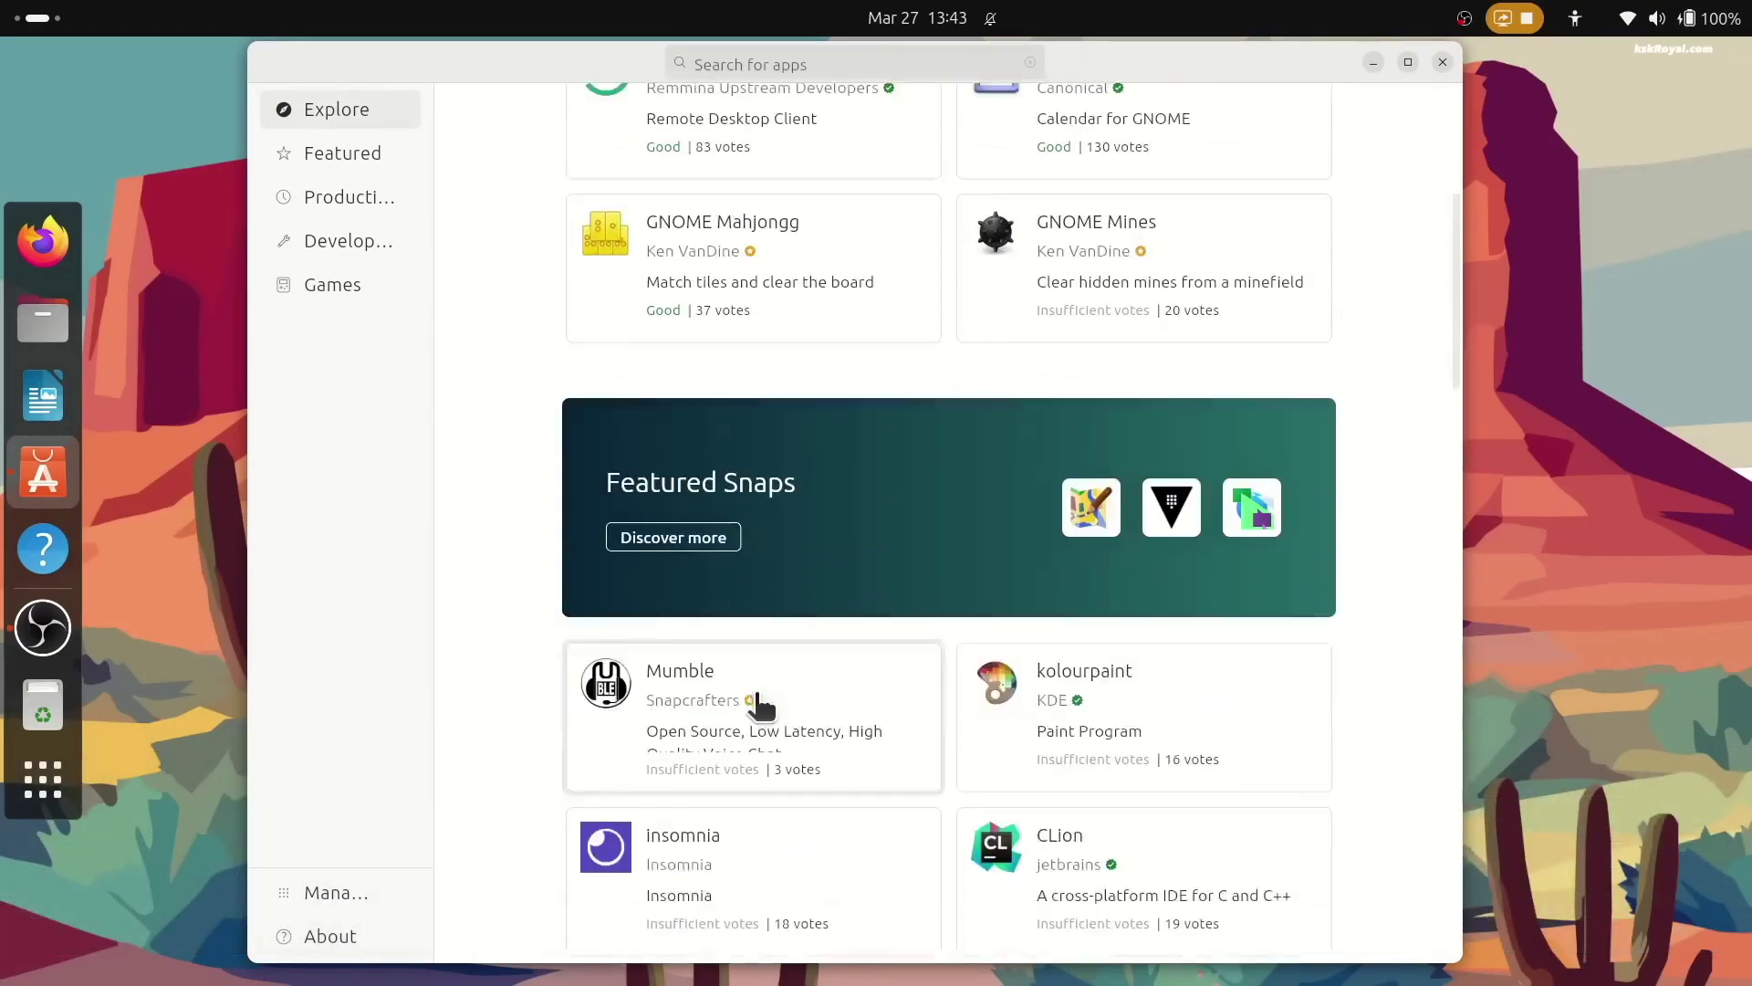
Step: Switch to the Featured section and scroll through the featured apps list
click(365, 169)
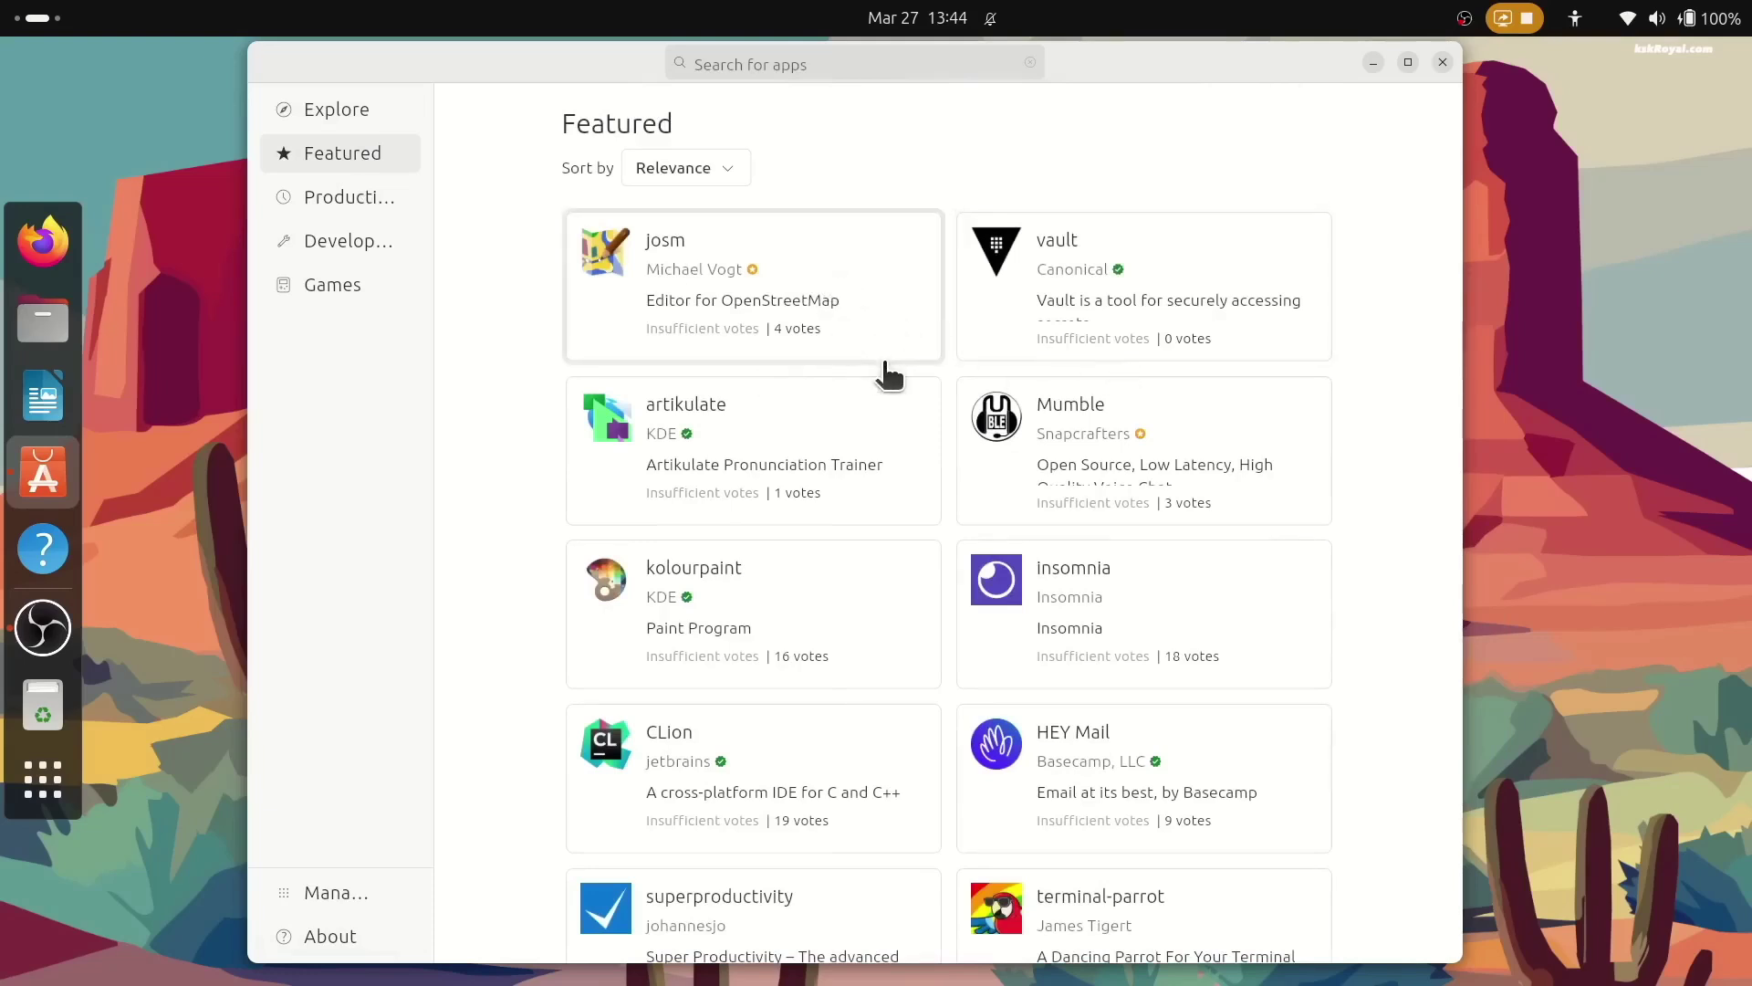
scroll(803, 694, down, 2)
scroll(803, 693, down, 2)
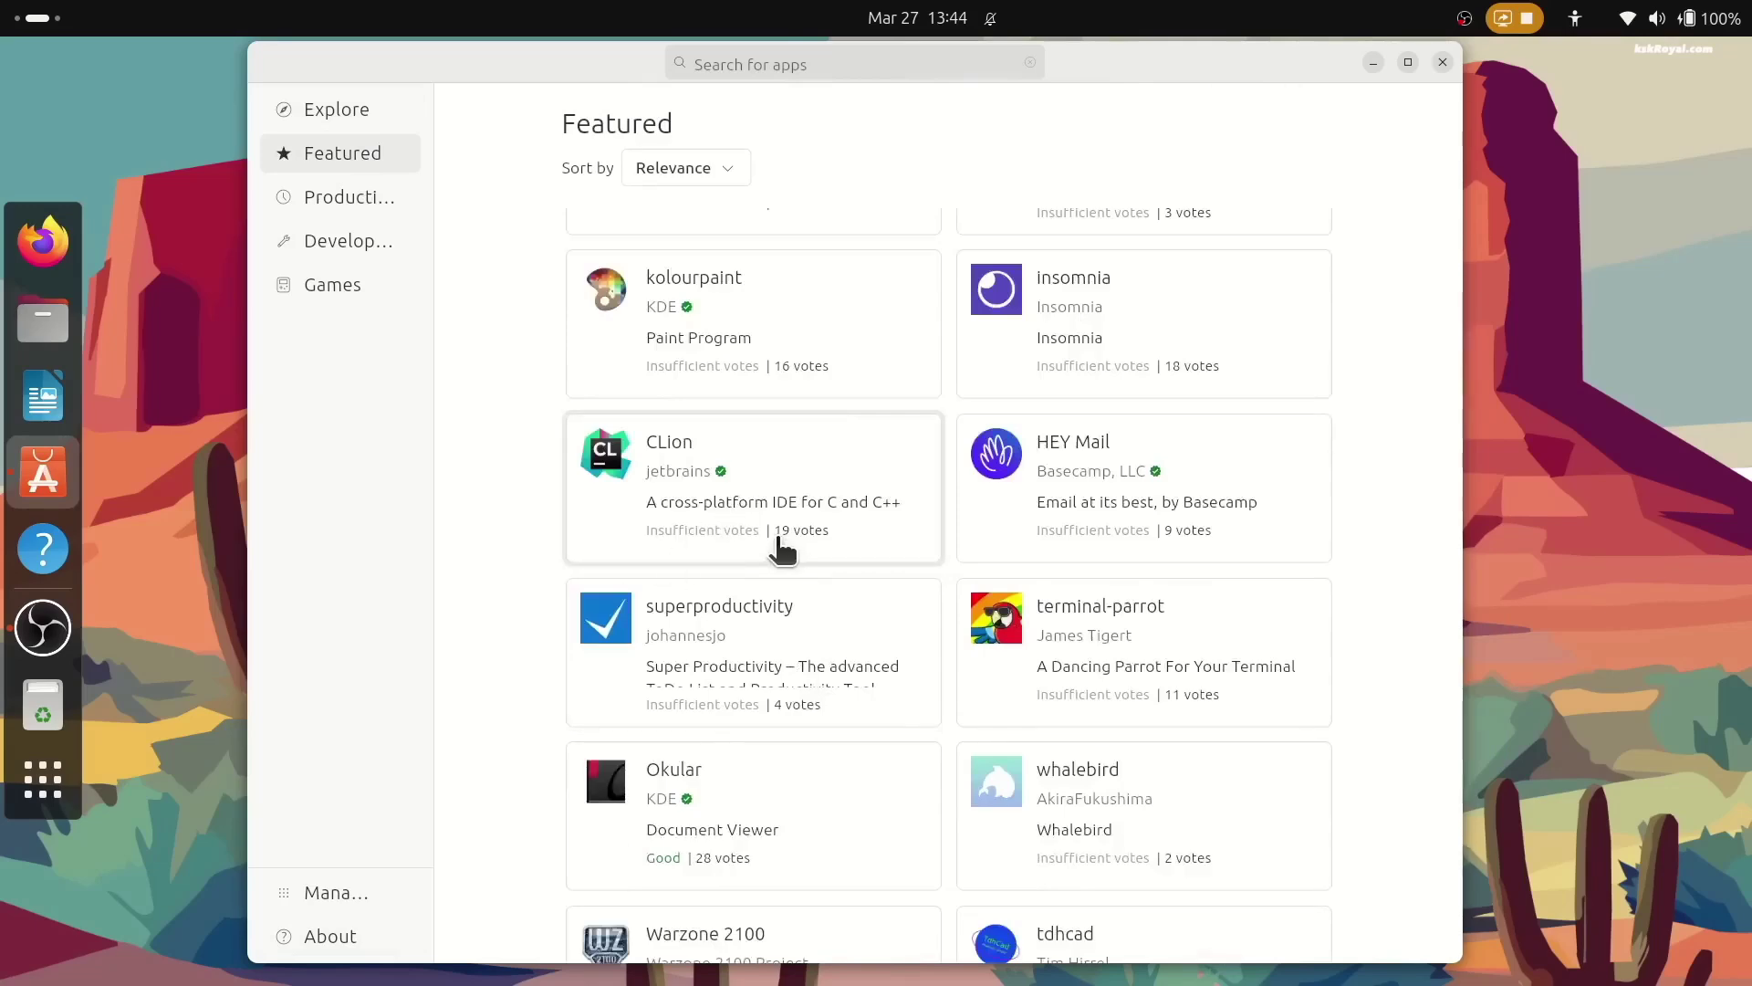
scroll(841, 539, down, 2)
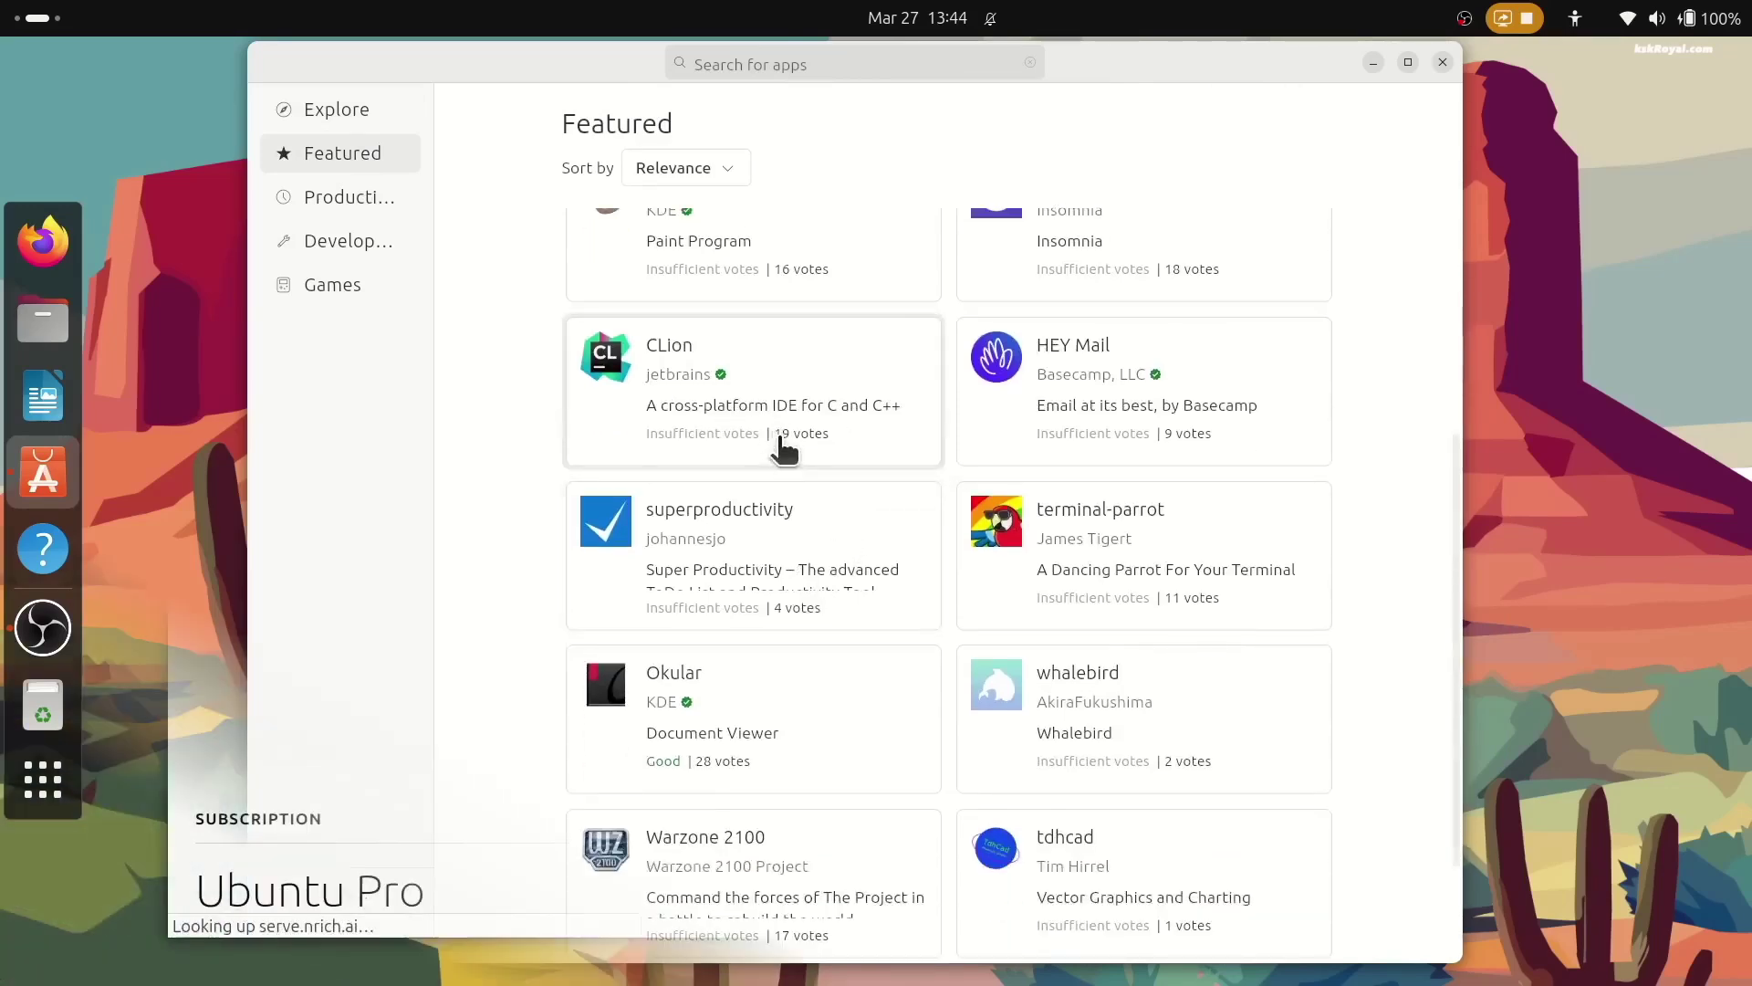
drag(956, 590, 1542, 638)
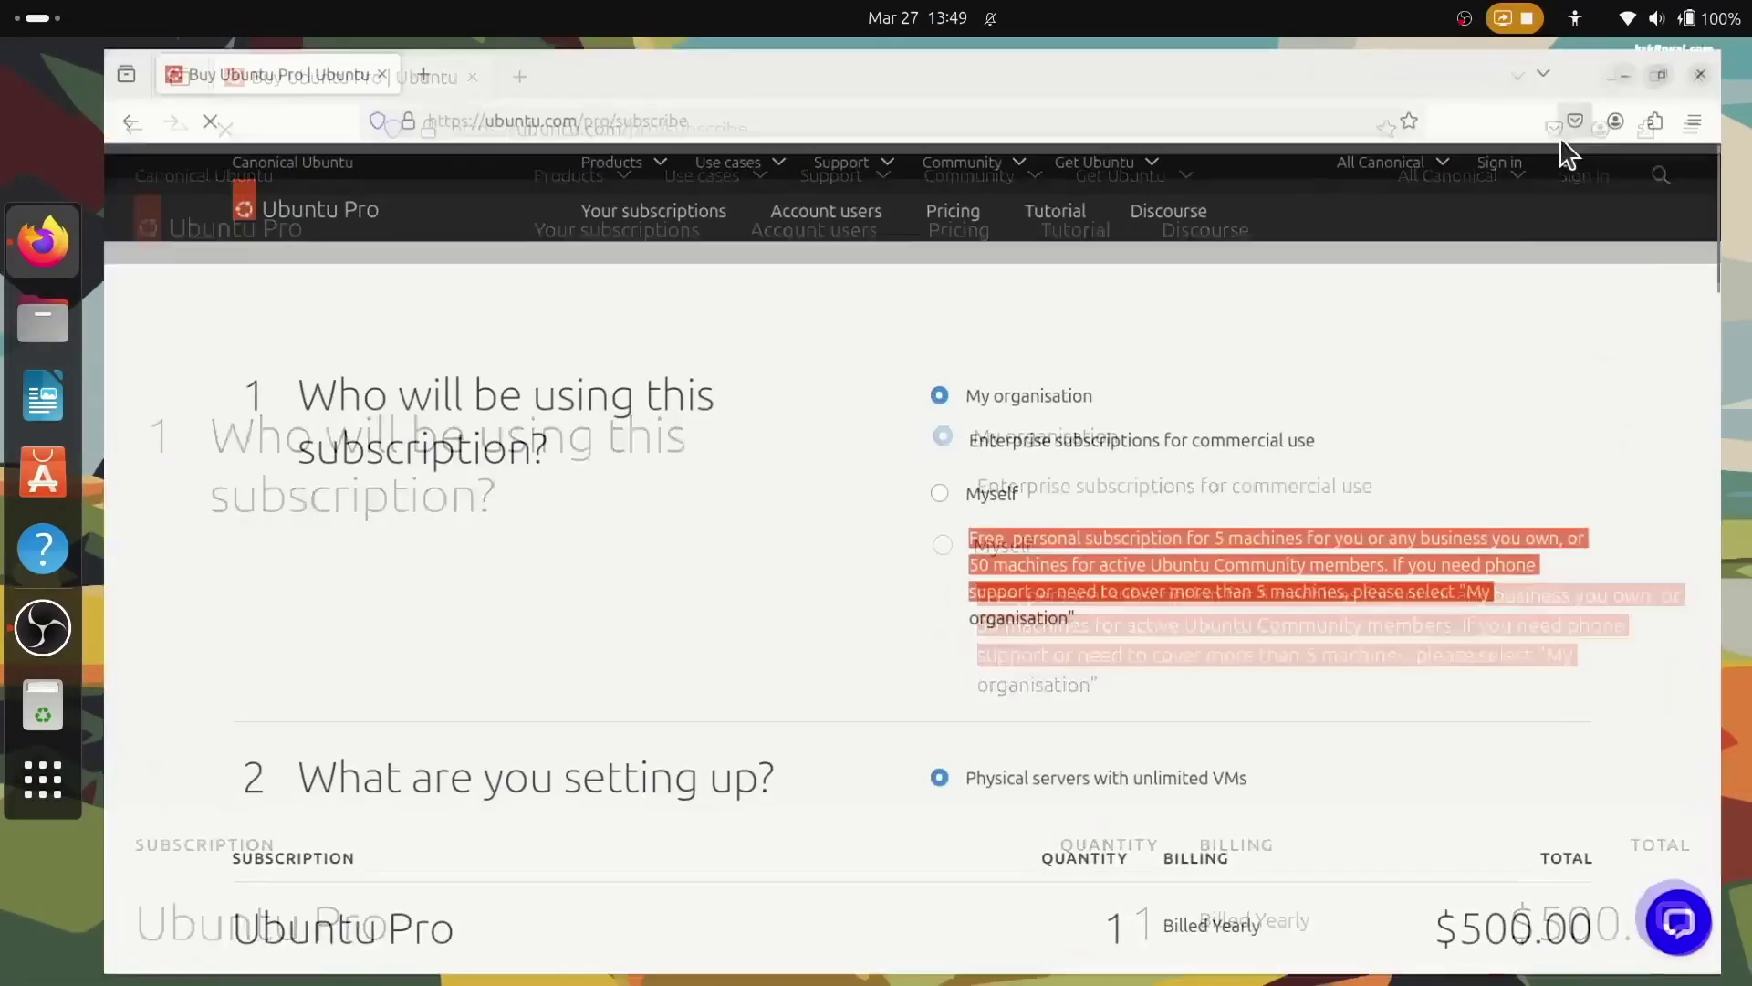
Step: Choose Myself on the Ubuntu Pro page and highlight the free personal subscription description
click(1369, 696)
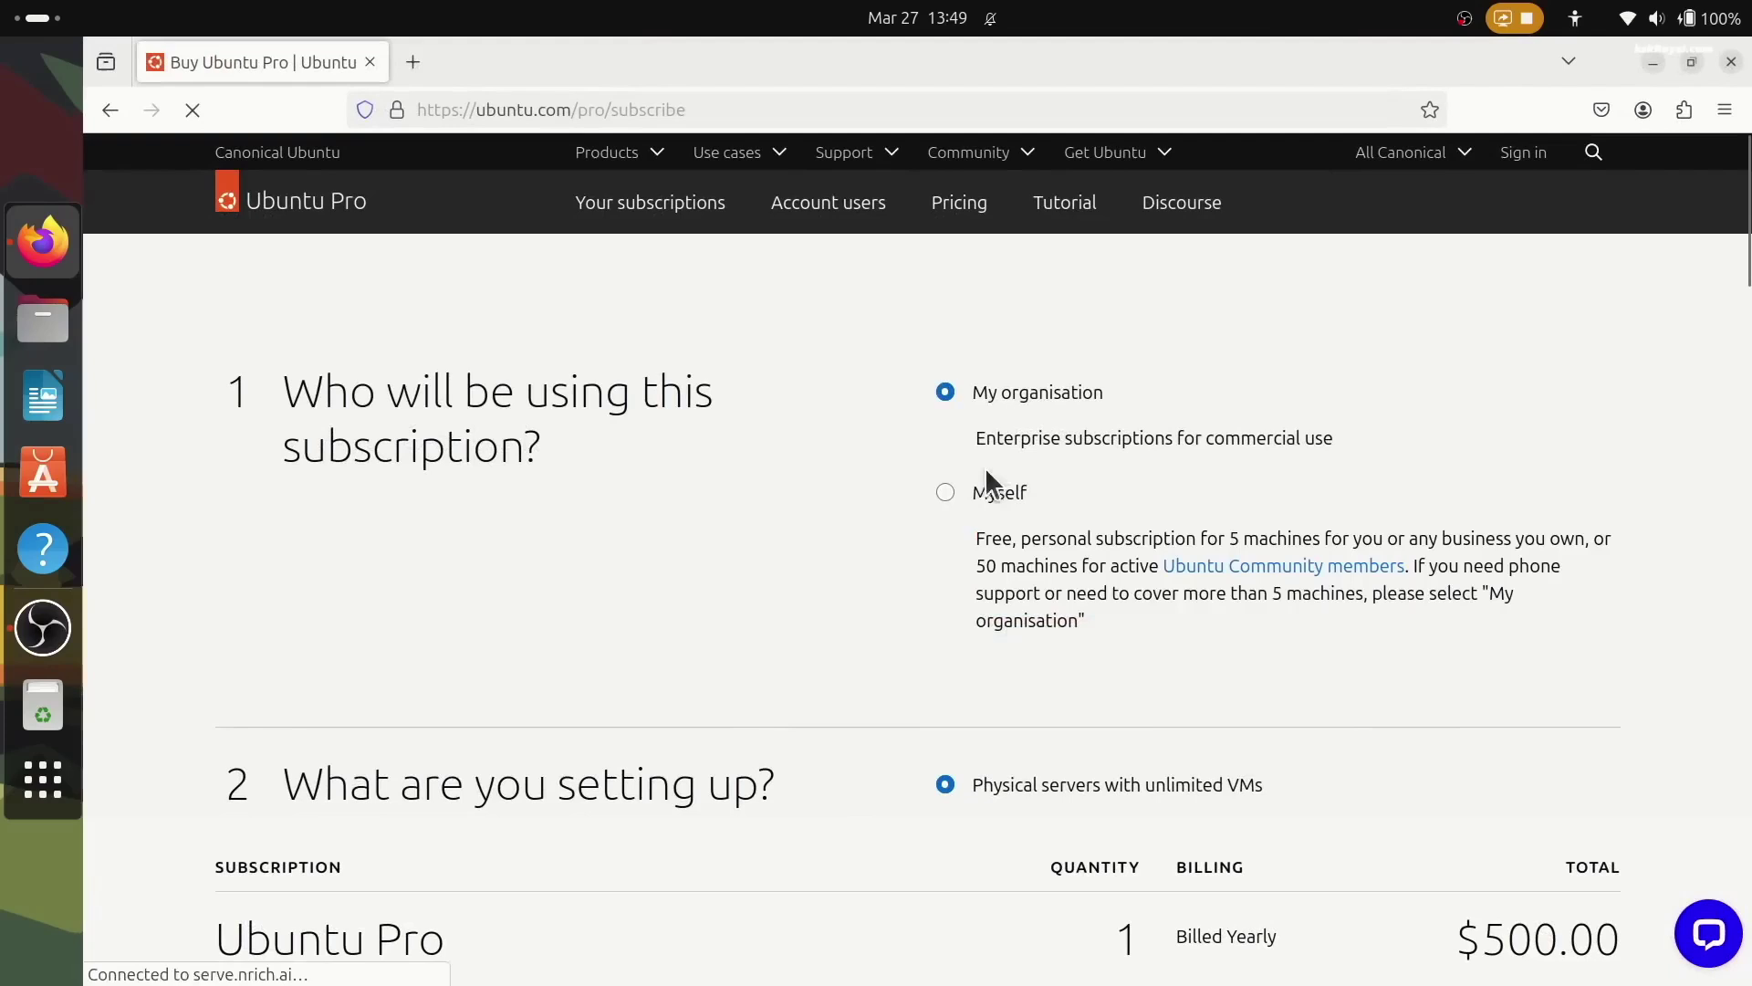
scroll(1137, 657, down, 3)
click(944, 340)
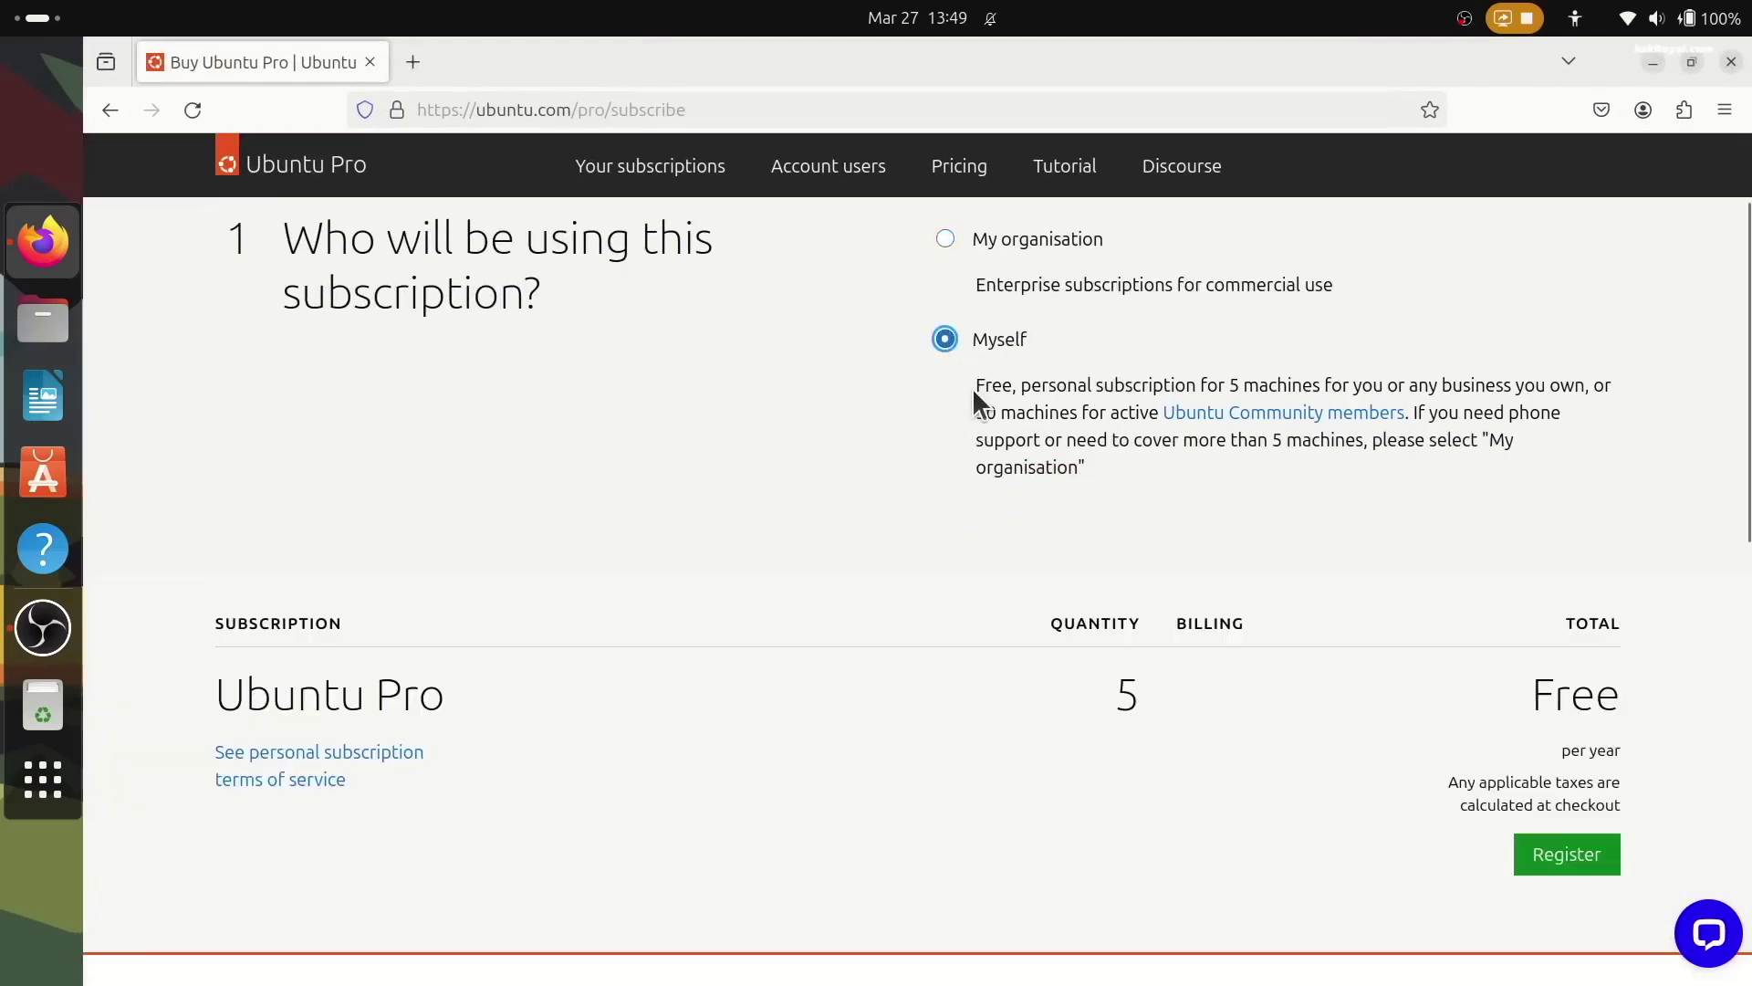
drag(974, 385, 1561, 493)
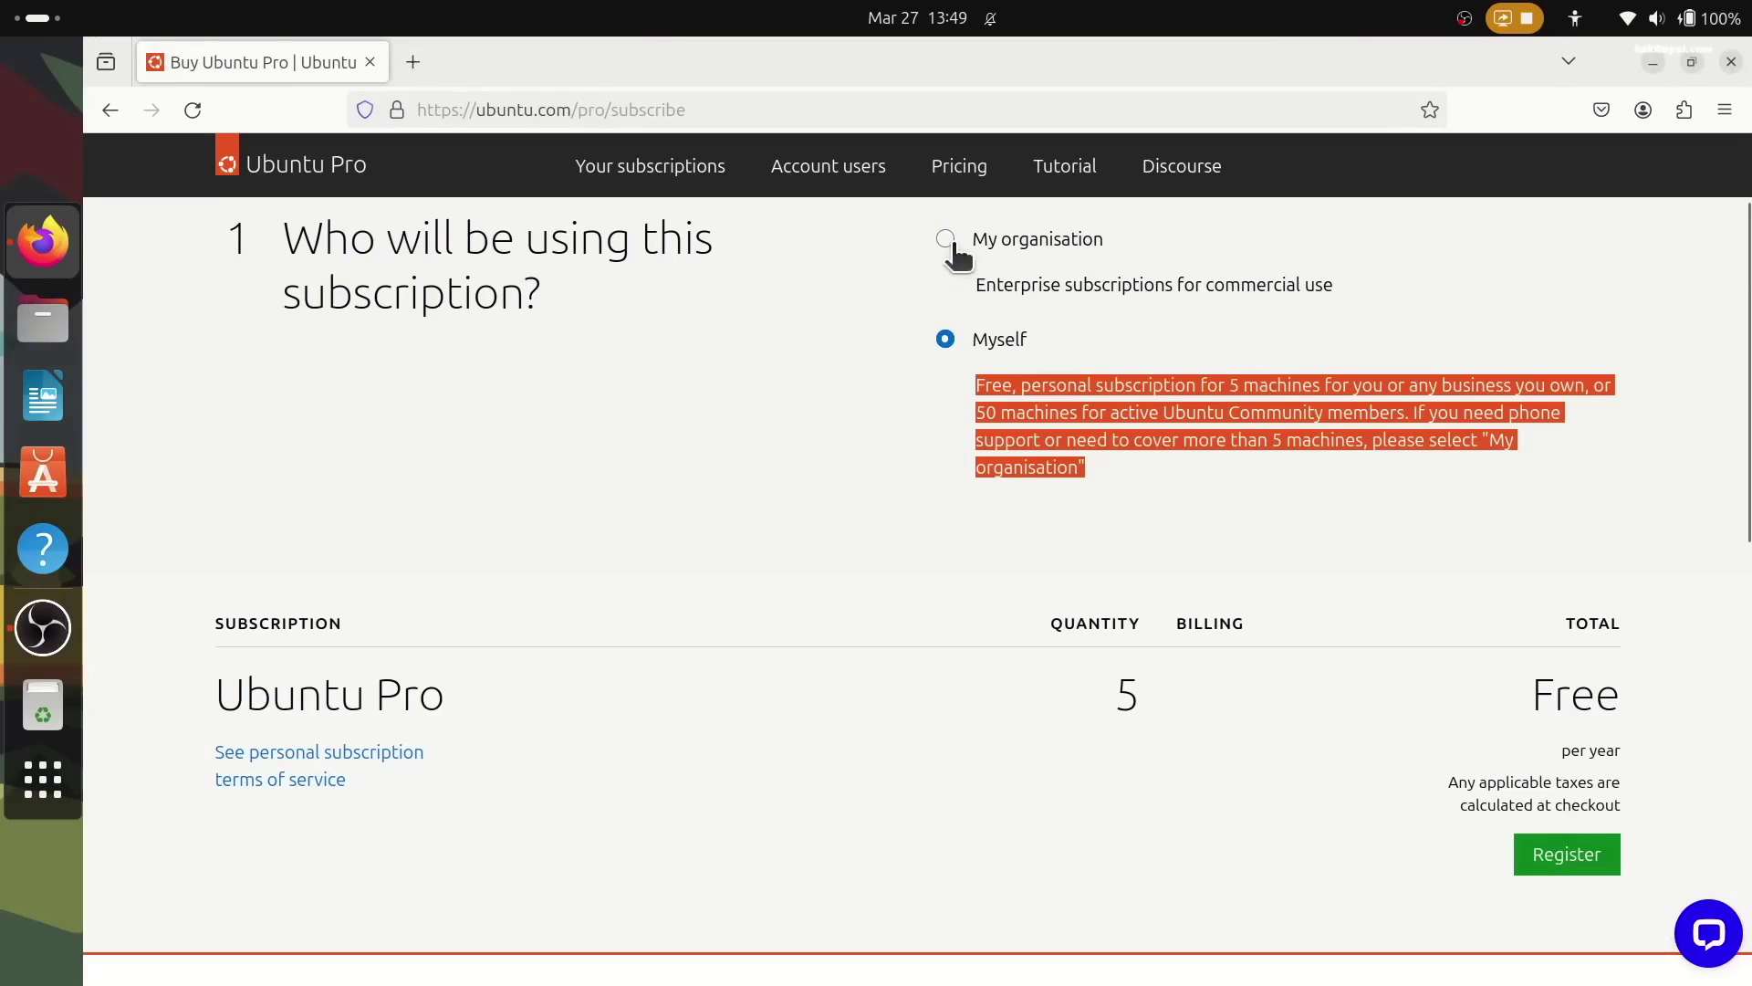
Step: Highlight the enterprise description and choose My organisation to see its option
click(884, 321)
triple_click(1004, 292)
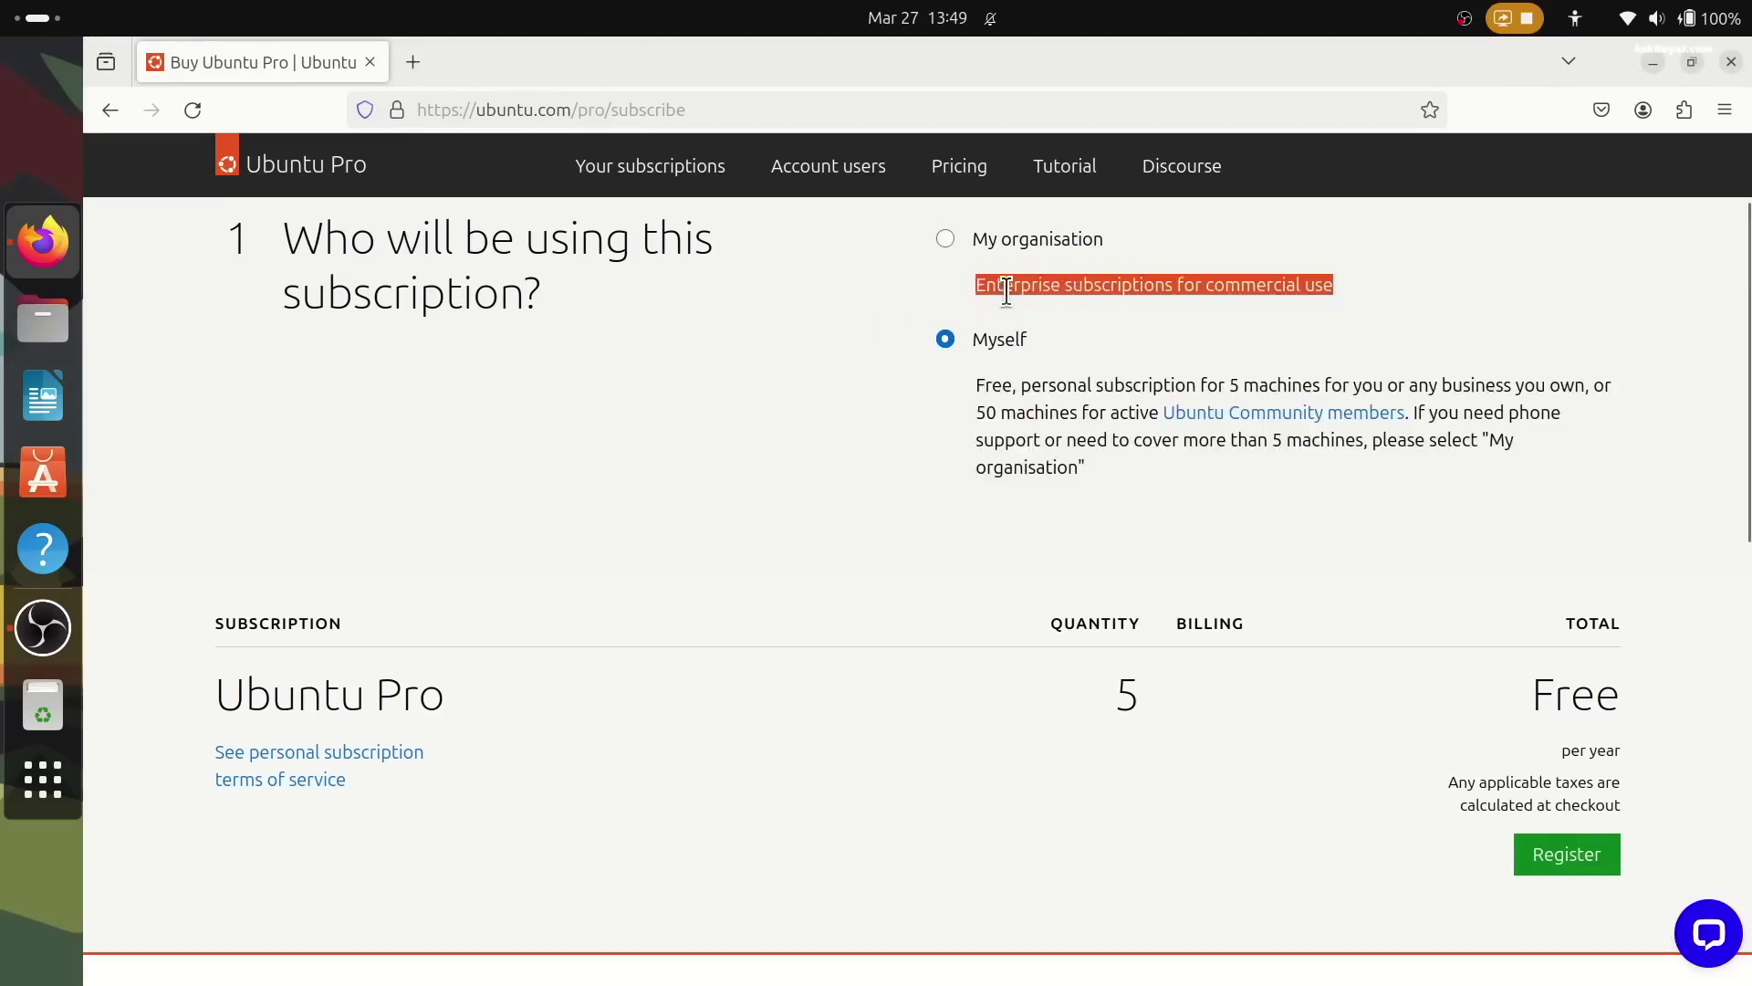
click(945, 239)
scroll(995, 529, down, 1)
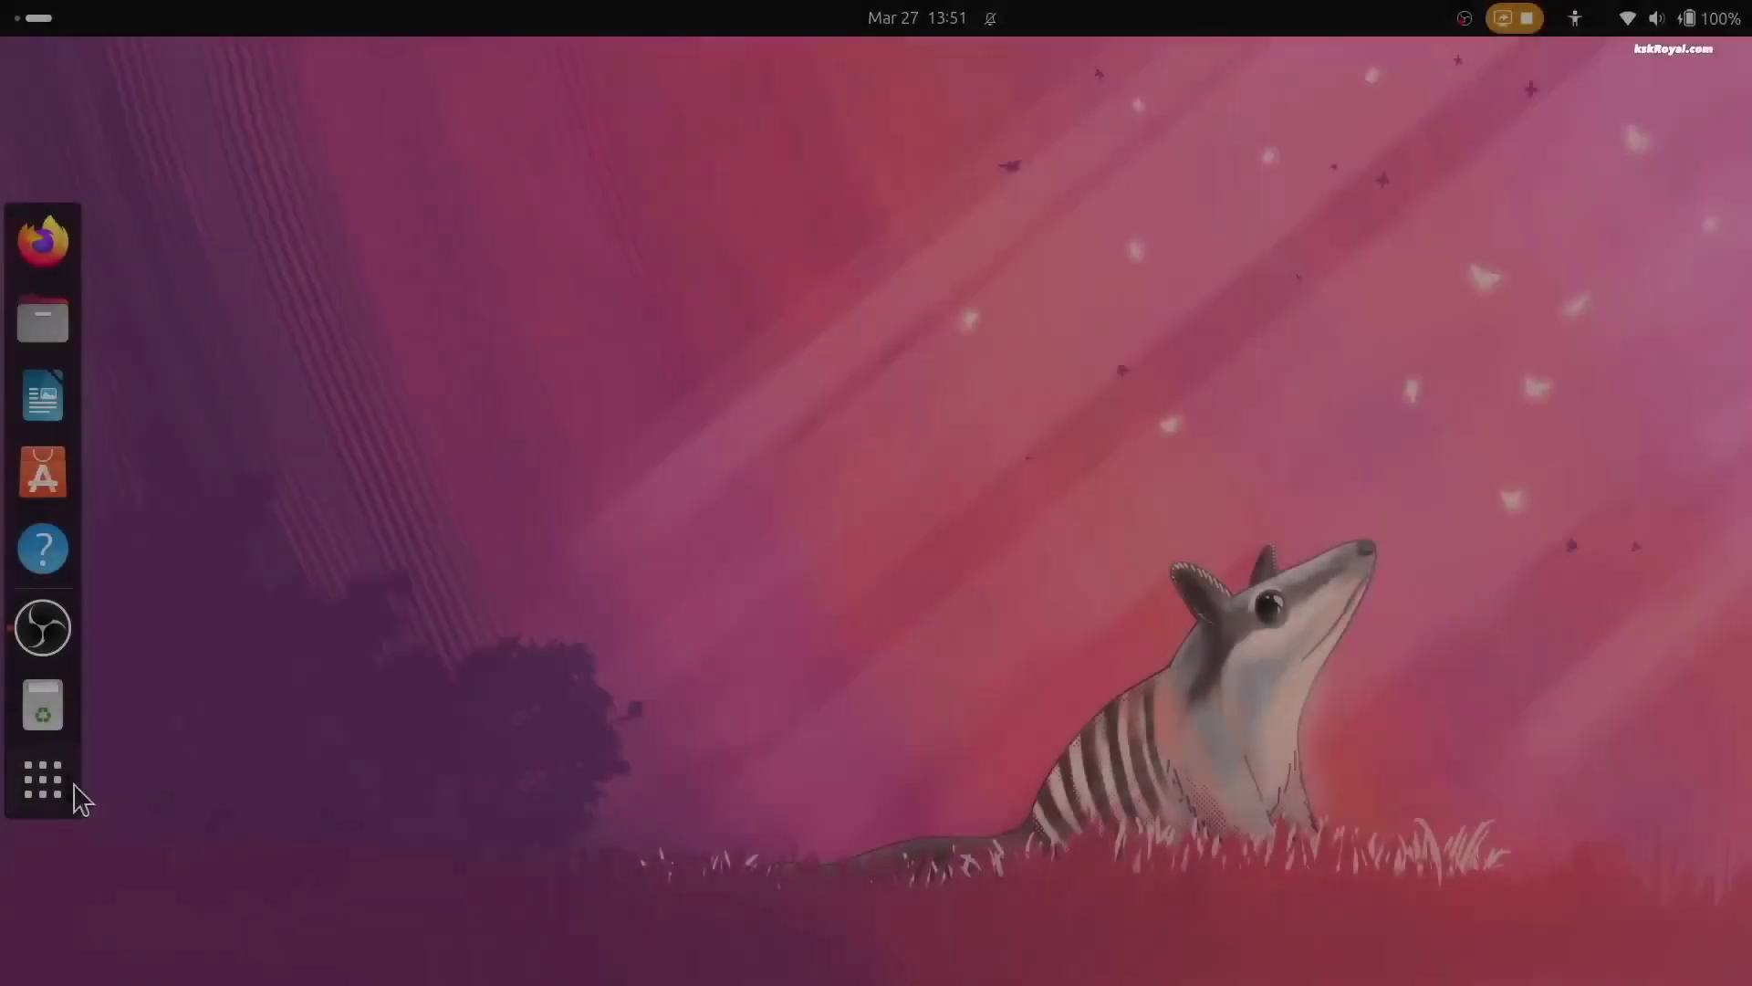
Step: Launch App Center from the applications grid
click(43, 780)
text(mi)
key(BackSpace)
key(BackSpace)
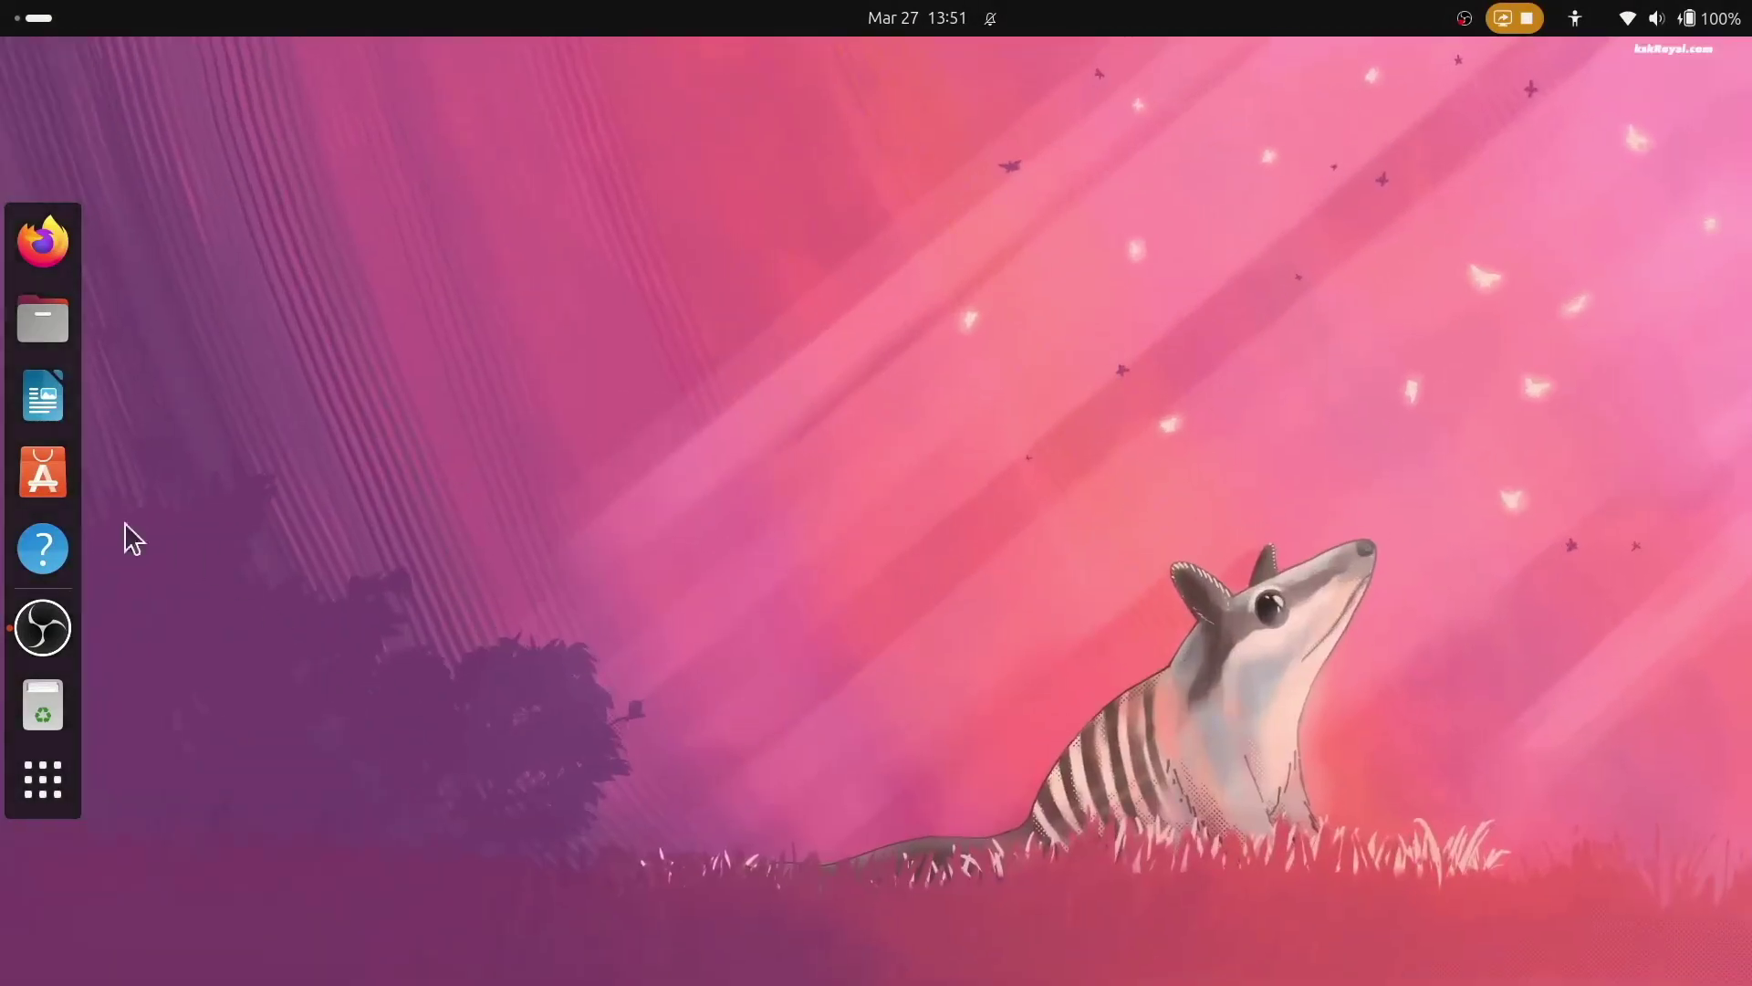
click(63, 473)
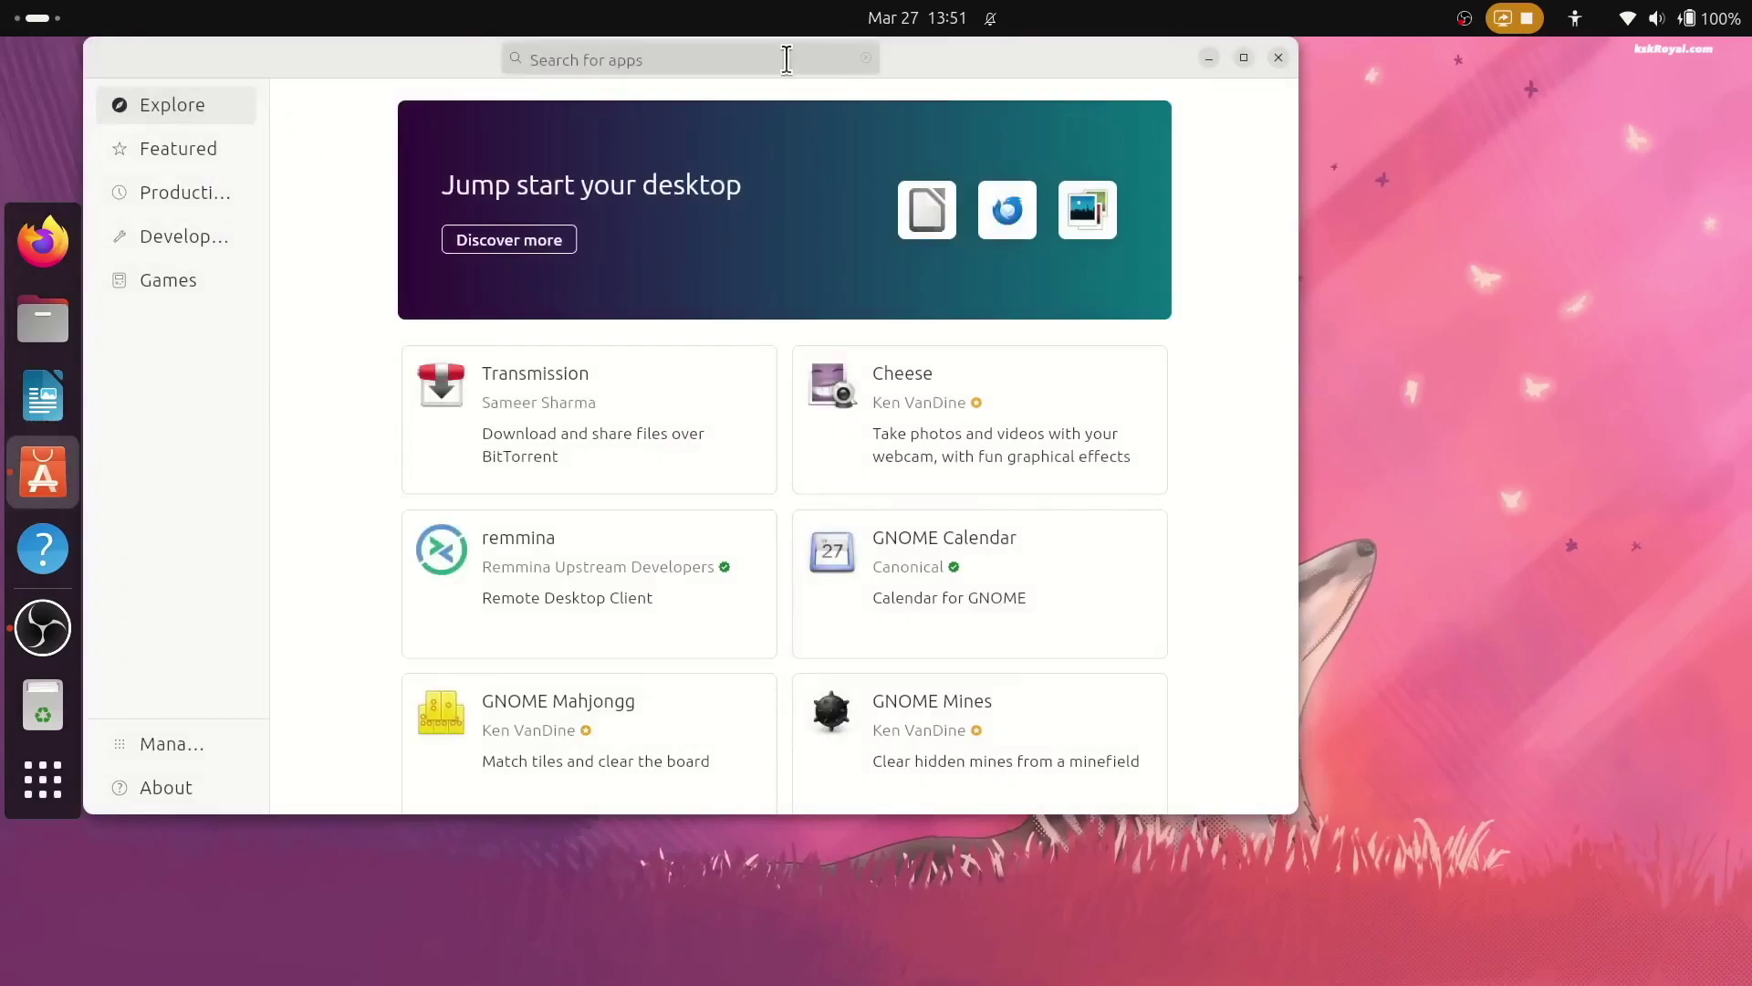
text(sudo)
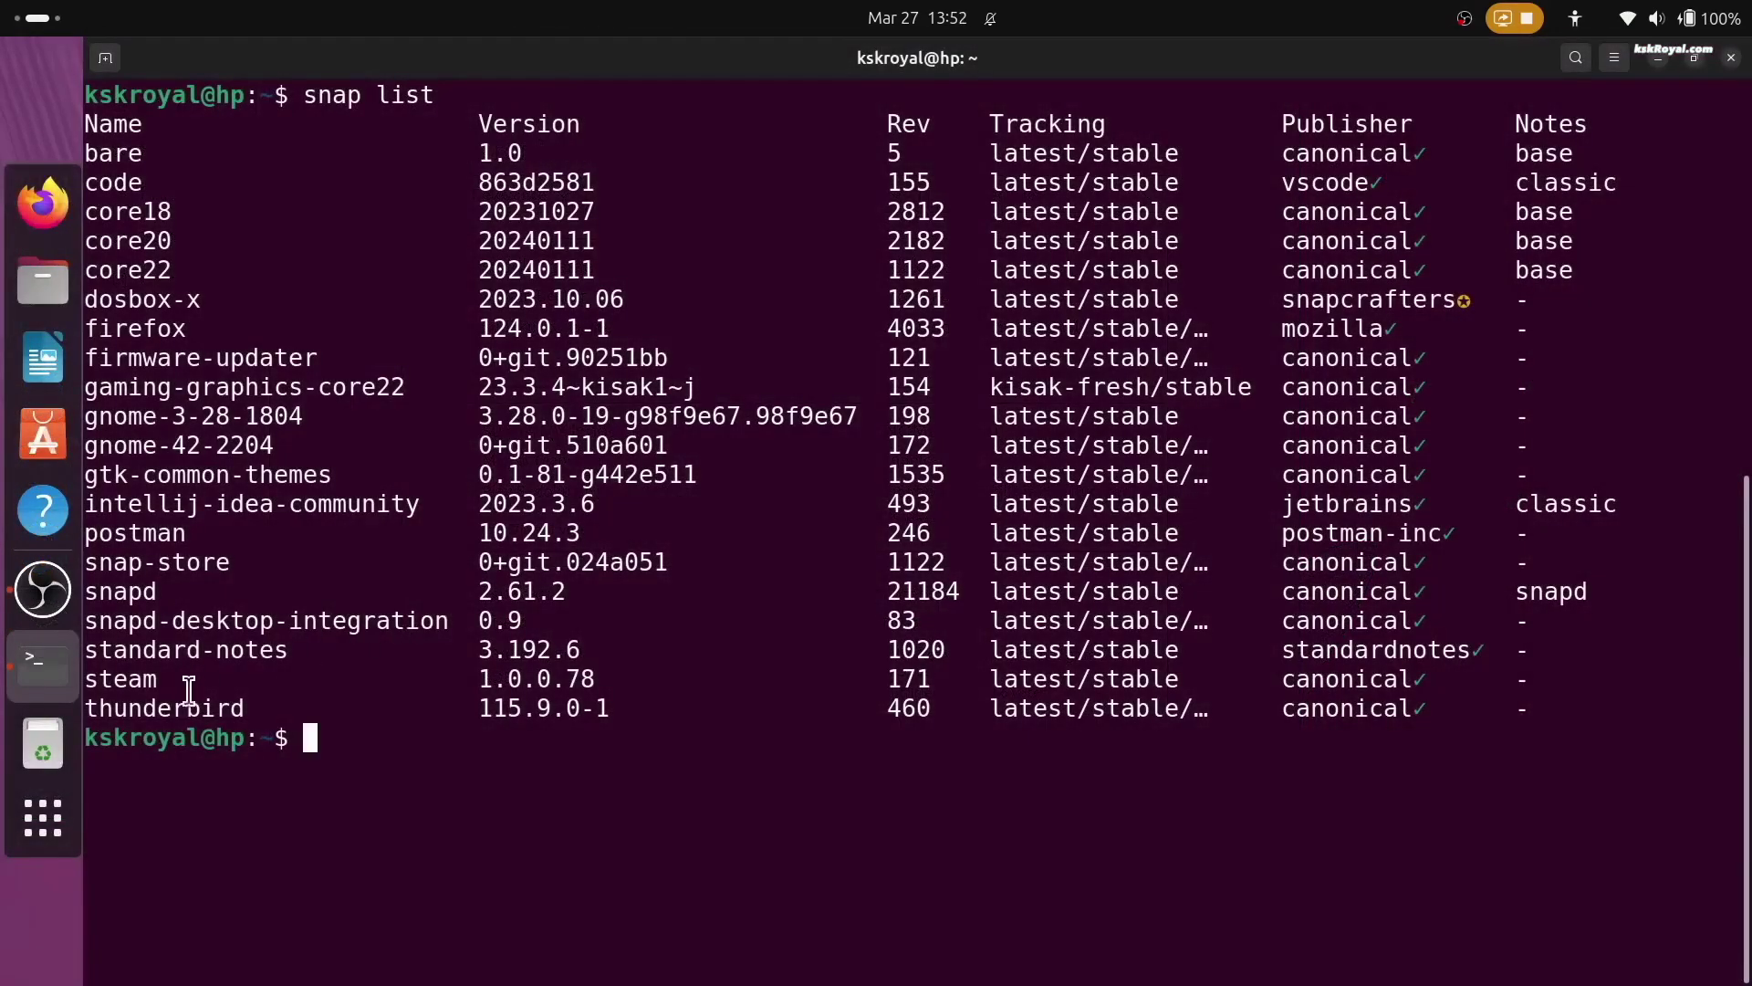
Step: Highlight the thunderbird snap line, run thunderbird, and close the Account Setup window
double_click(186, 708)
click(187, 707)
triple_click(186, 709)
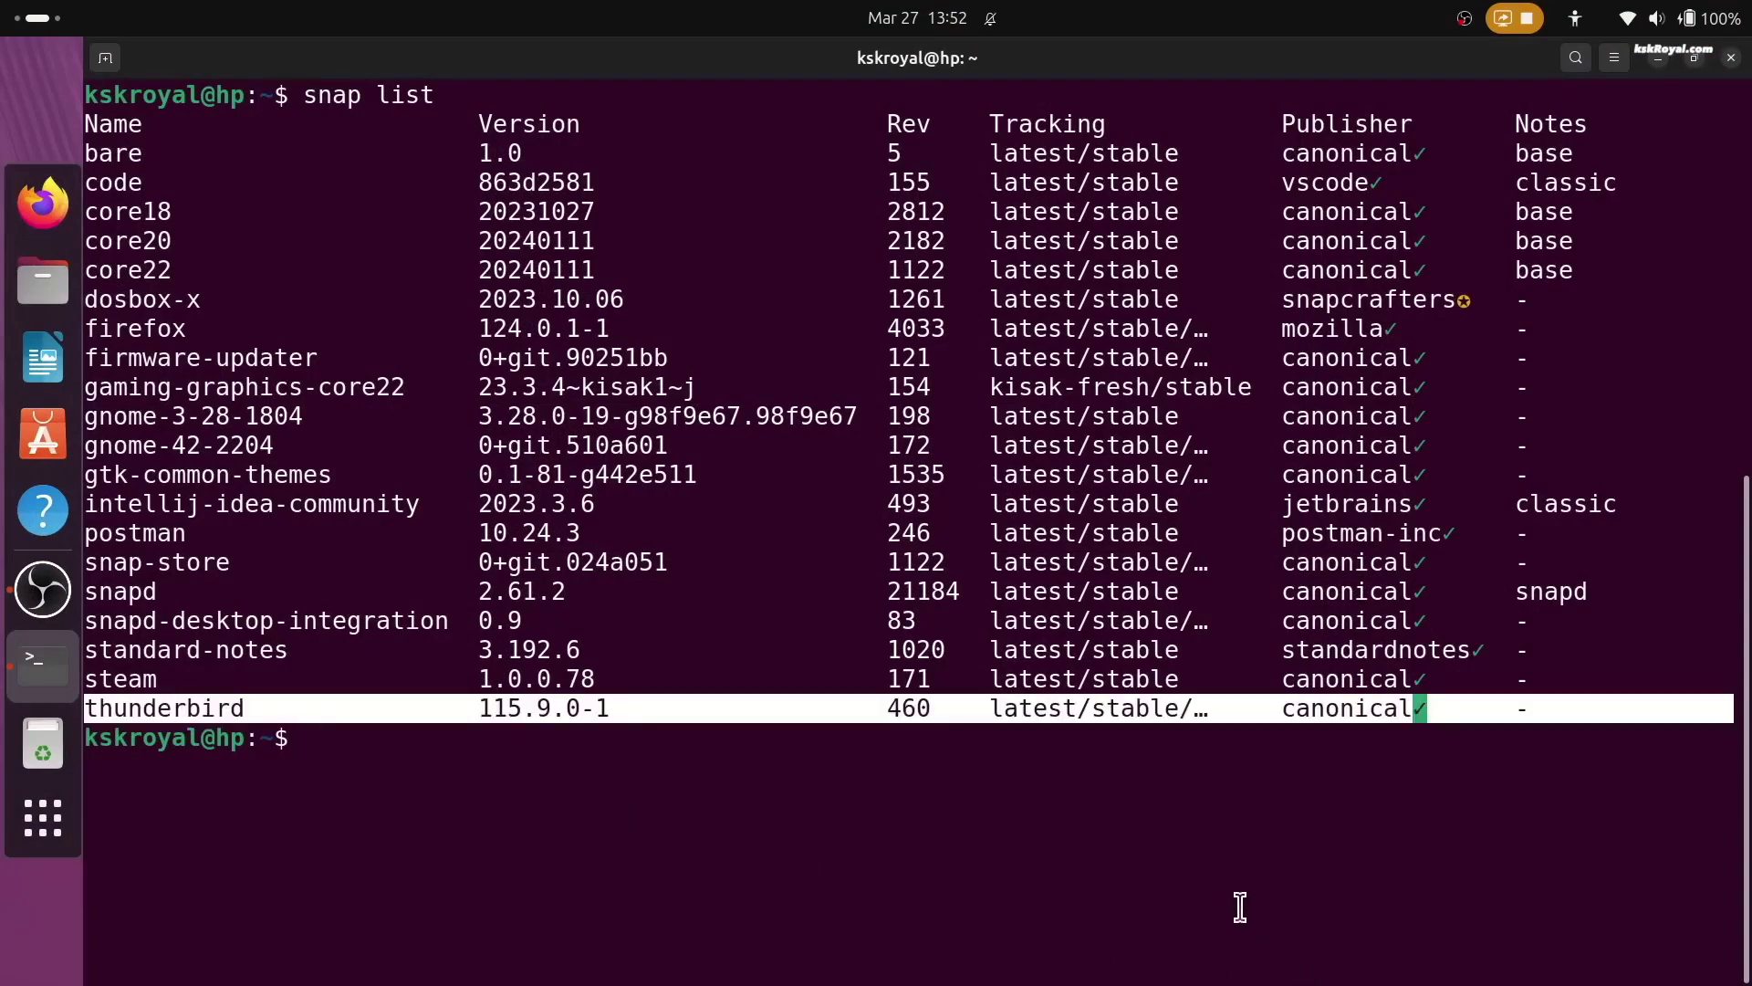
text(thunderbird)
key(Return)
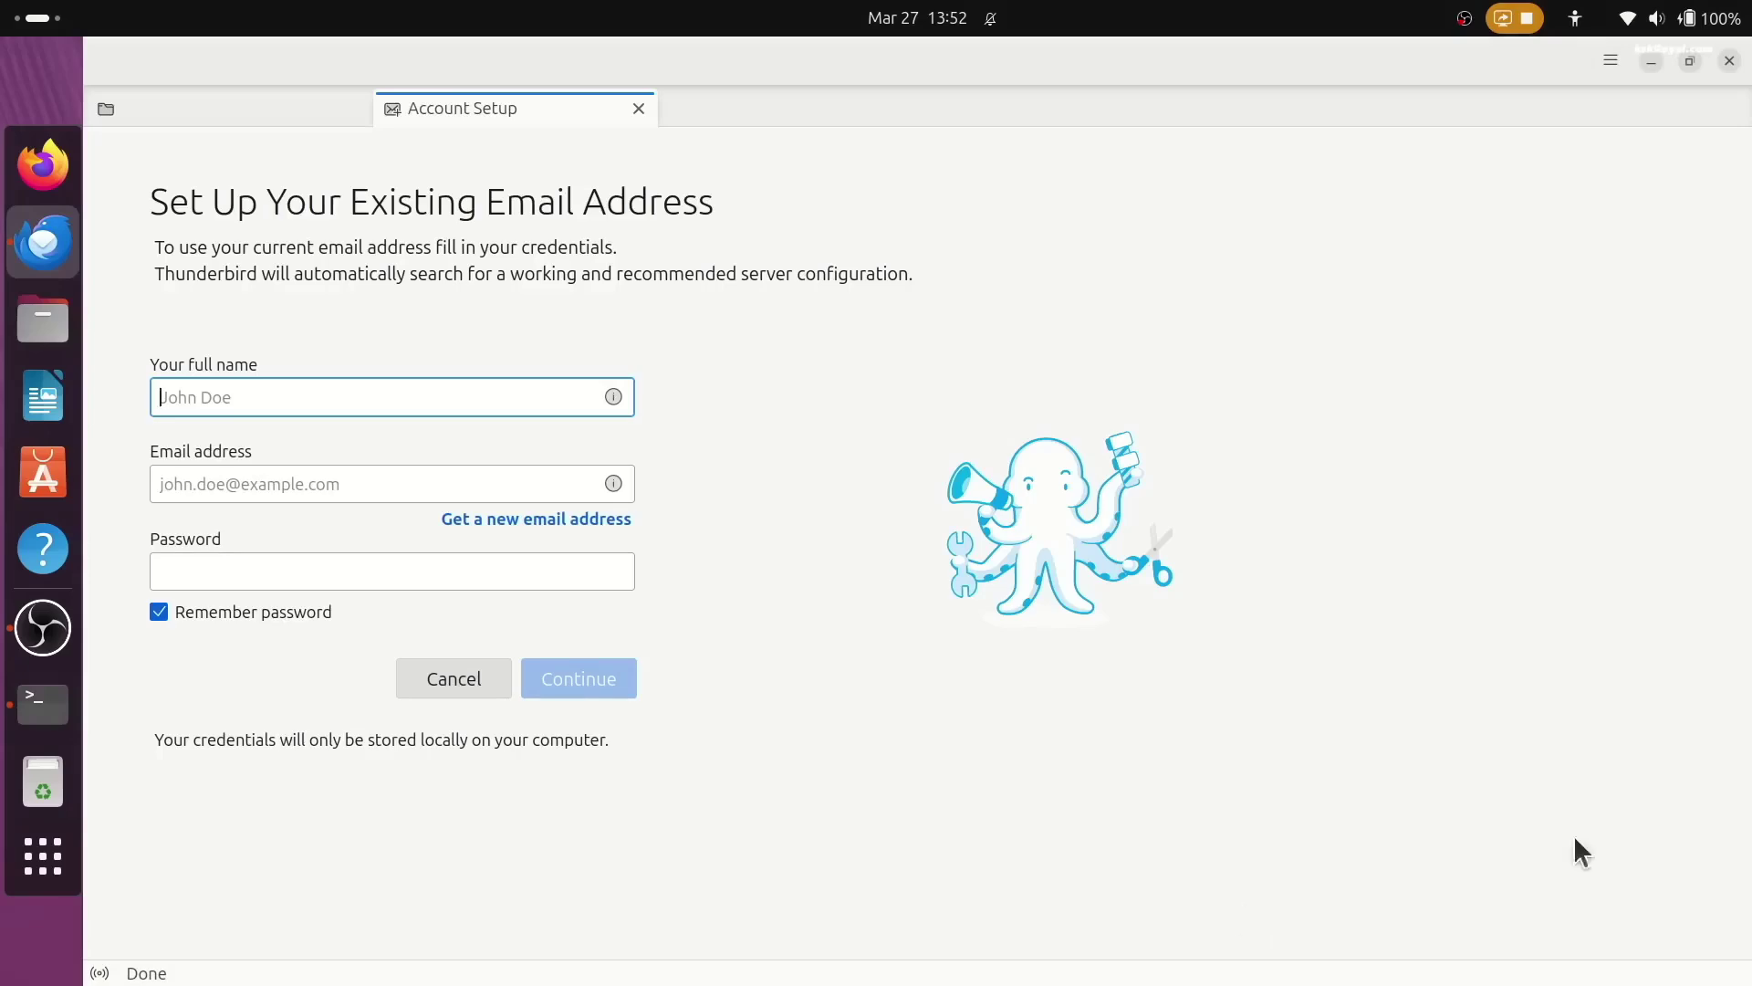
click(1730, 62)
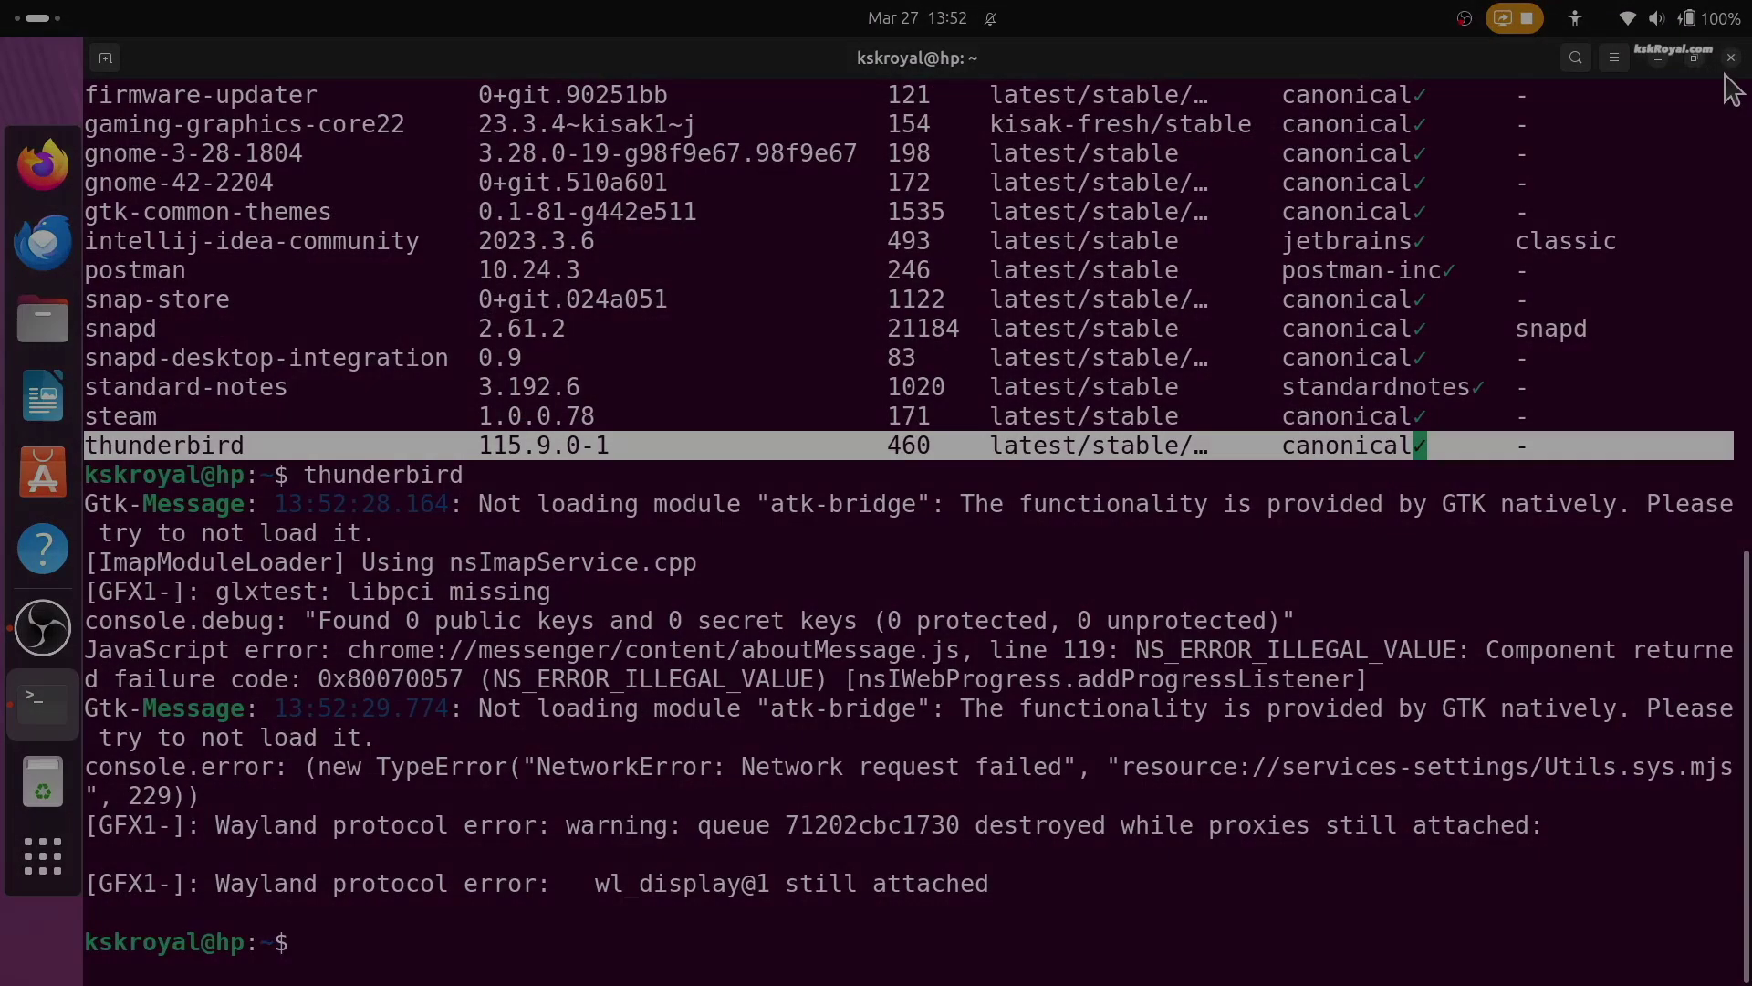